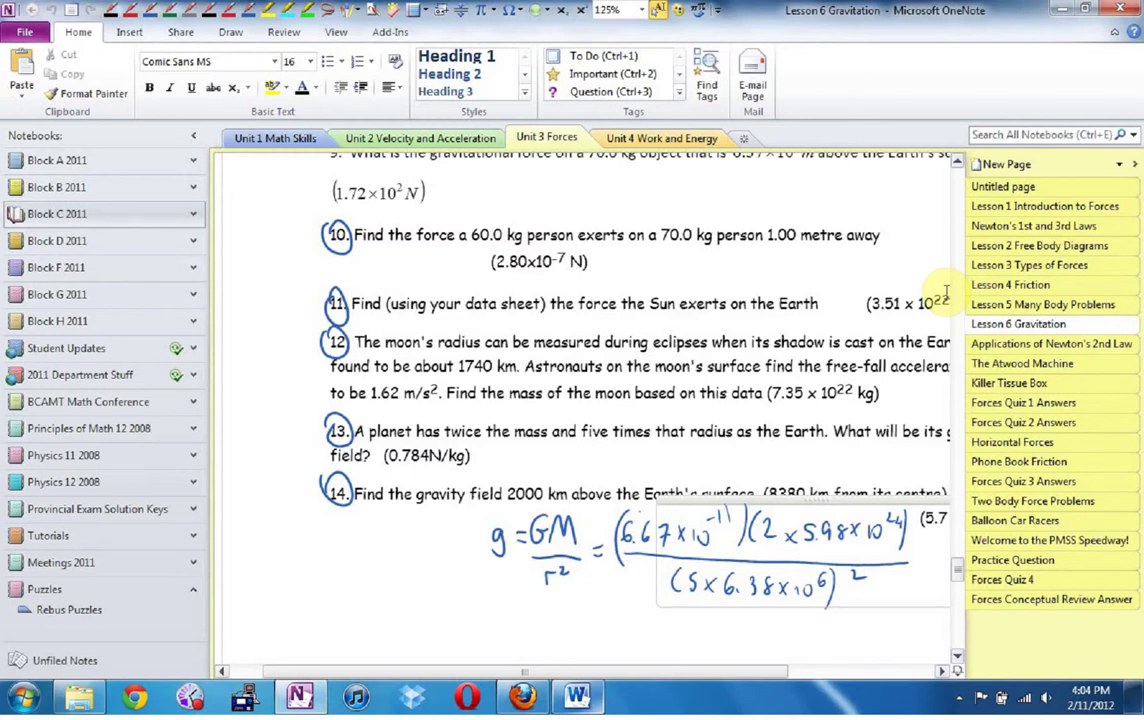
# Minimise OneNote to reveal the windows behind the Lesson 6 Gravitation page.
pyautogui.click(1058, 11)
# Minimise Word to see the Unit 6 Electrostatics folder, then restore the Lesson 1 2009 document.
pyautogui.click(1057, 12)
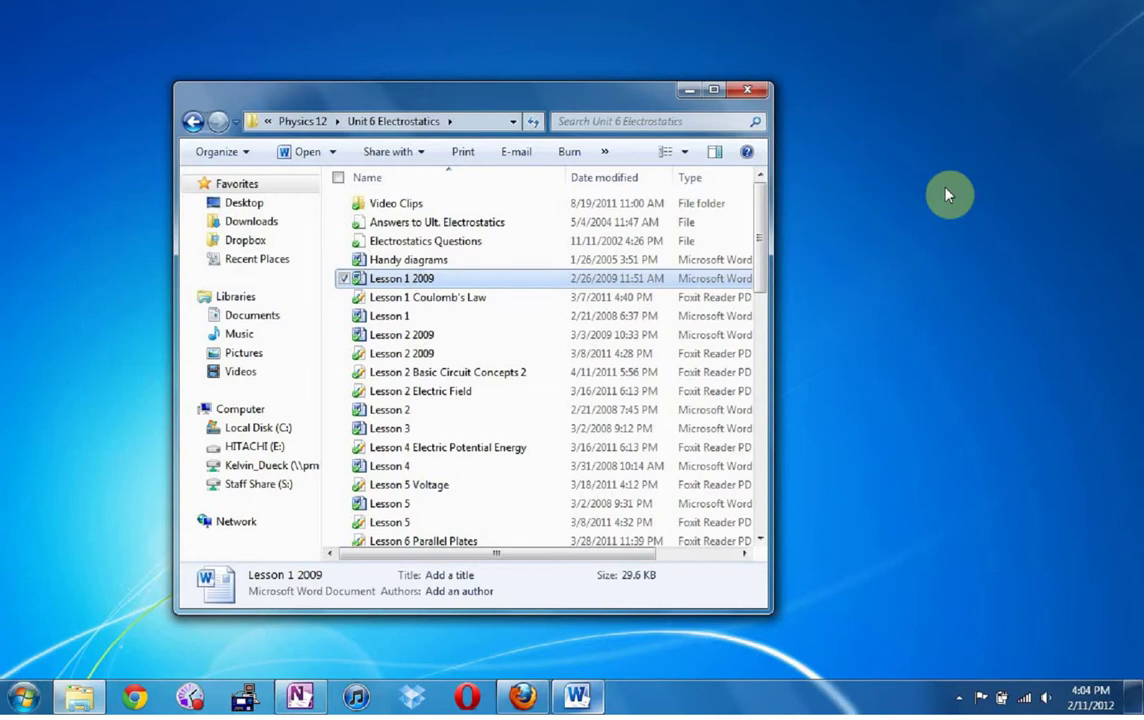
pyautogui.click(578, 697)
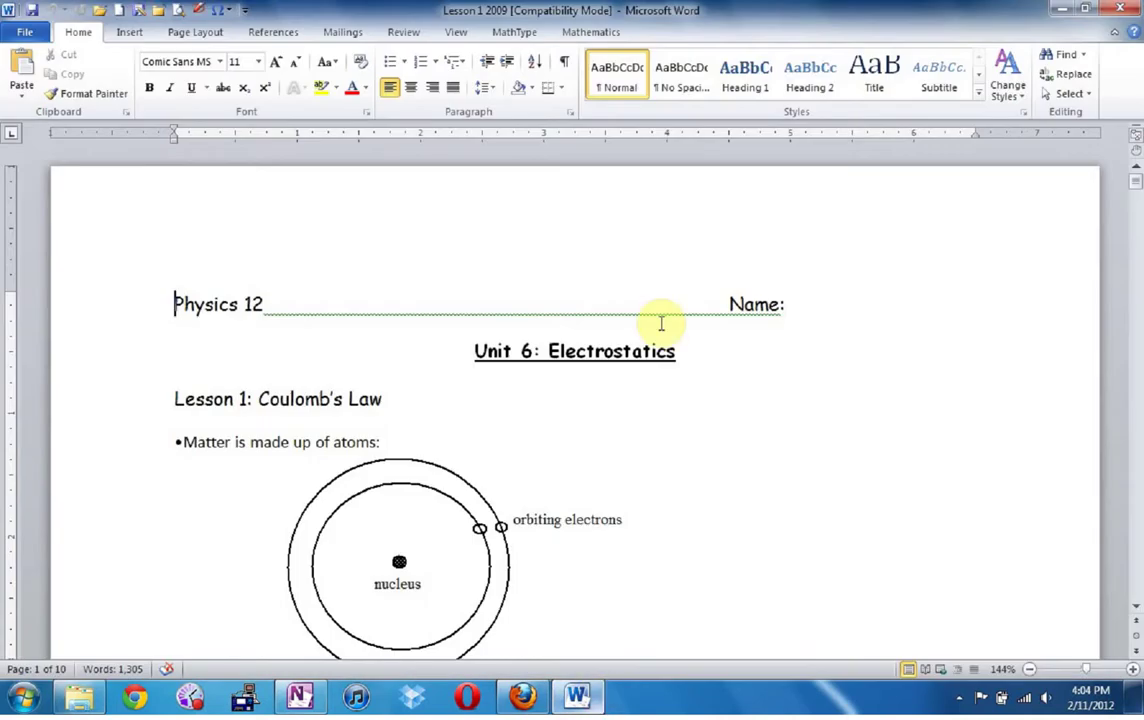
pyautogui.scroll(-4, 660, 323)
pyautogui.scroll(2, 660, 323)
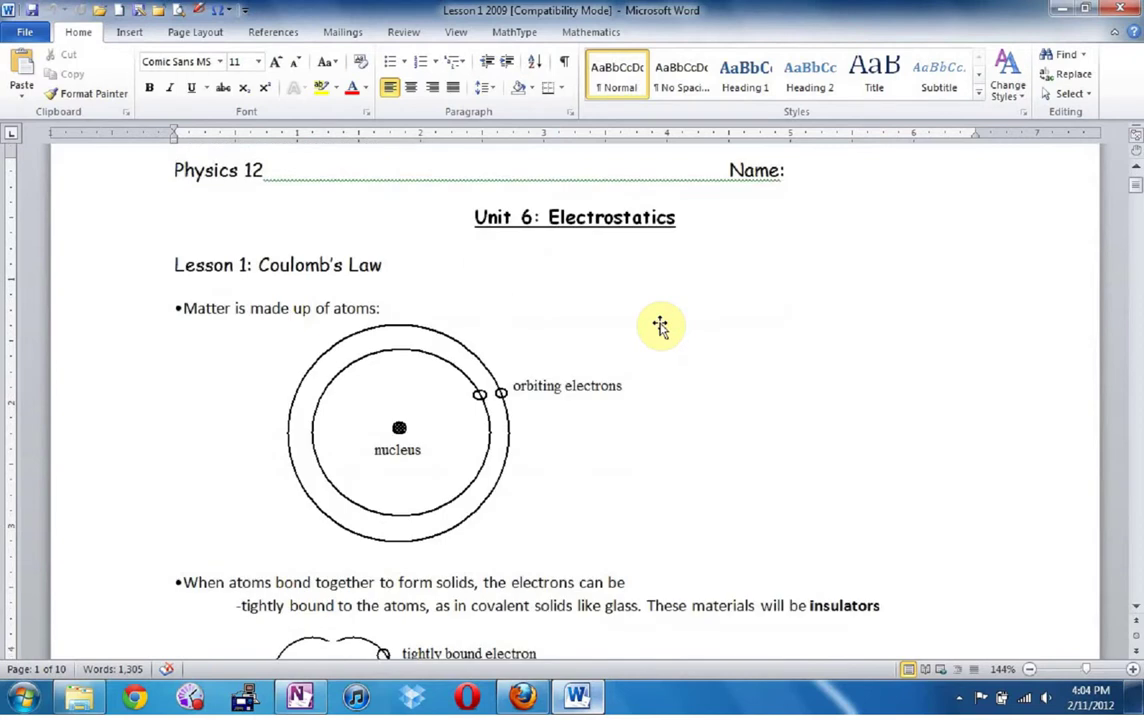
pyautogui.scroll(-15, 660, 323)
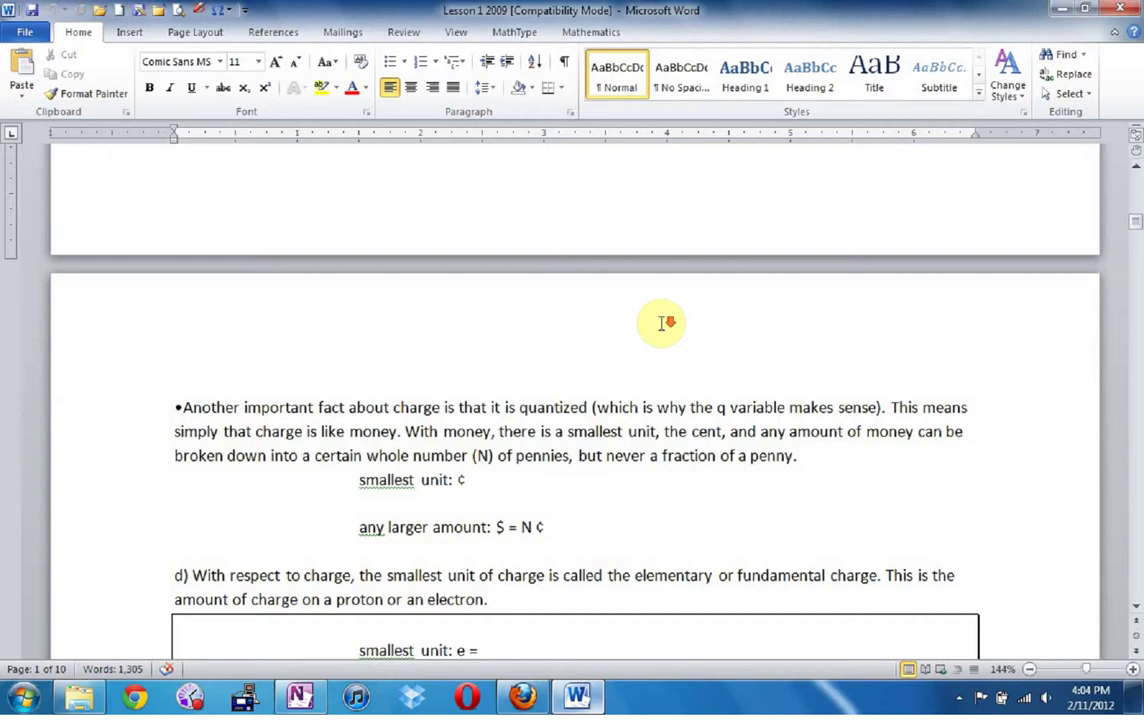
pyautogui.scroll(-6, 660, 323)
pyautogui.scroll(-12, 529, 365)
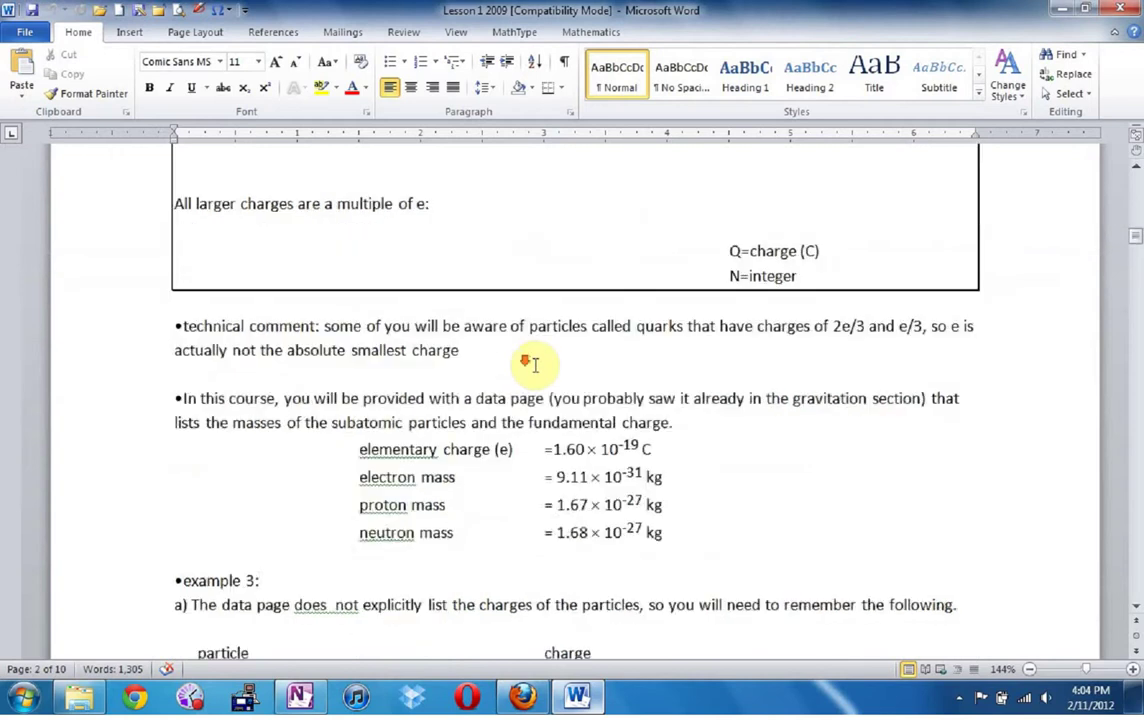
pyautogui.scroll(-12, 535, 365)
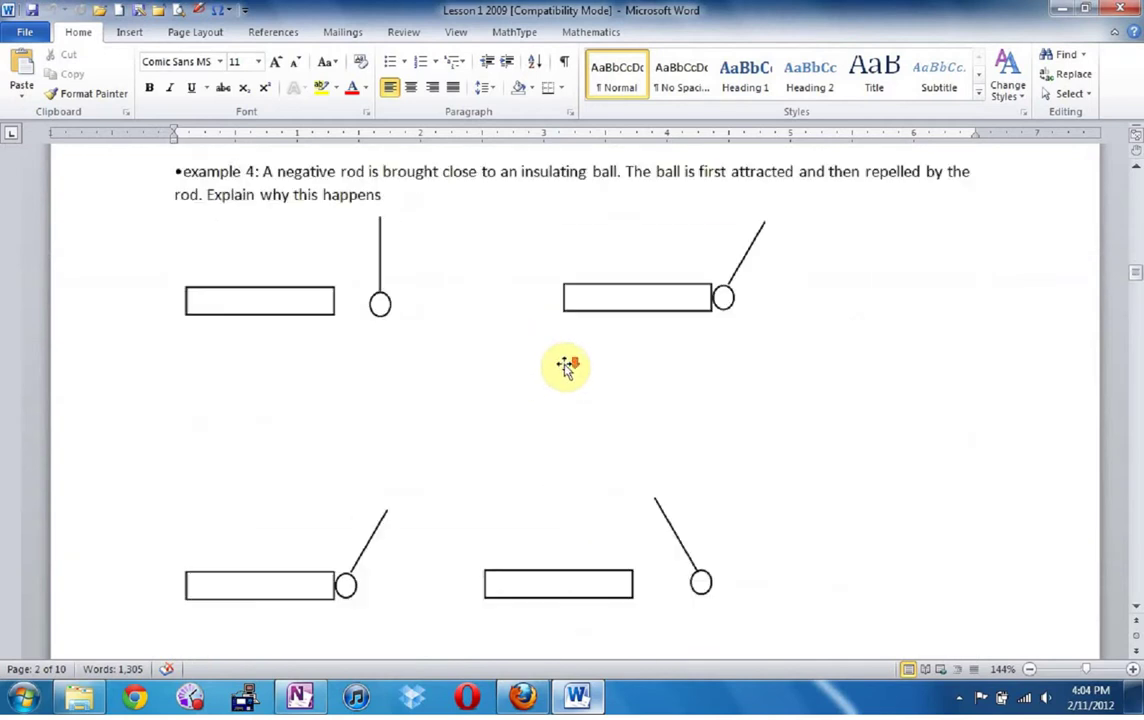
pyautogui.scroll(-5, 565, 368)
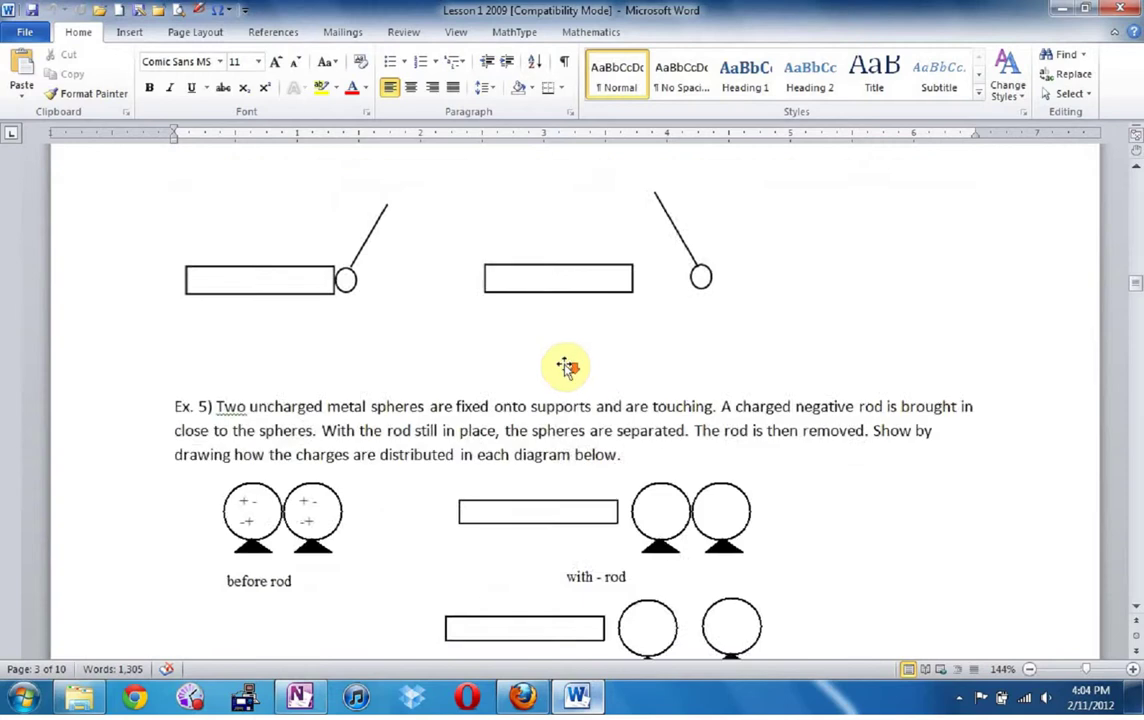
pyautogui.scroll(-10, 567, 365)
pyautogui.scroll(-4, 566, 365)
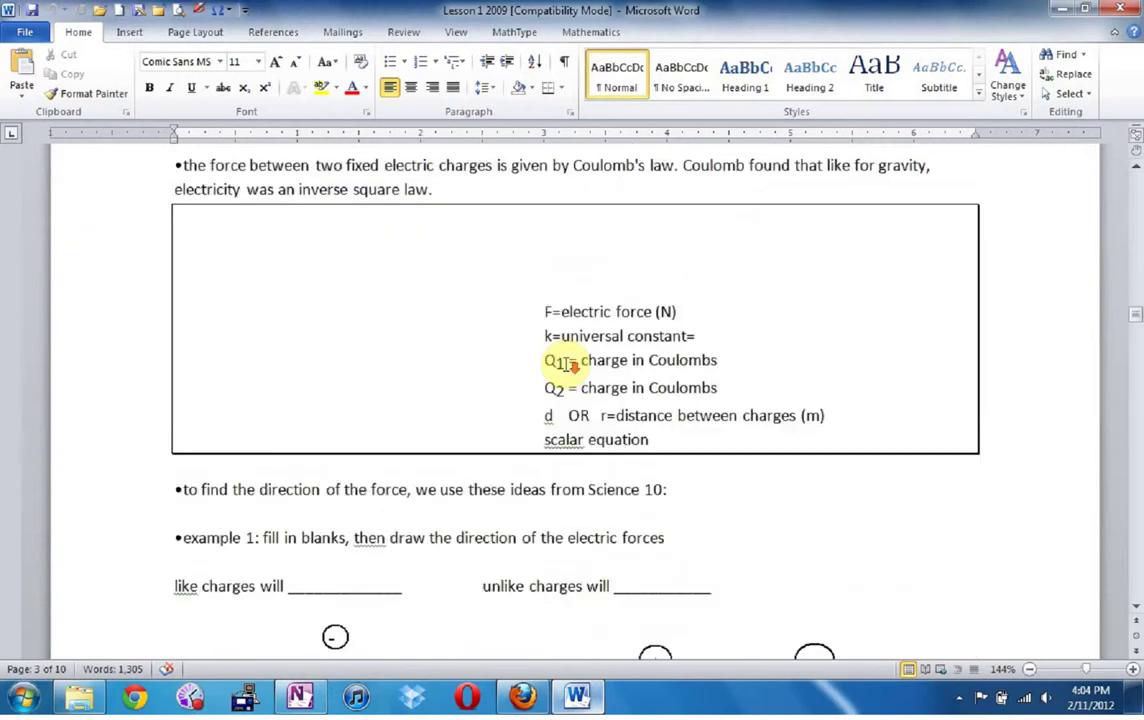
pyautogui.scroll(-3, 562, 355)
pyautogui.scroll(-3, 562, 345)
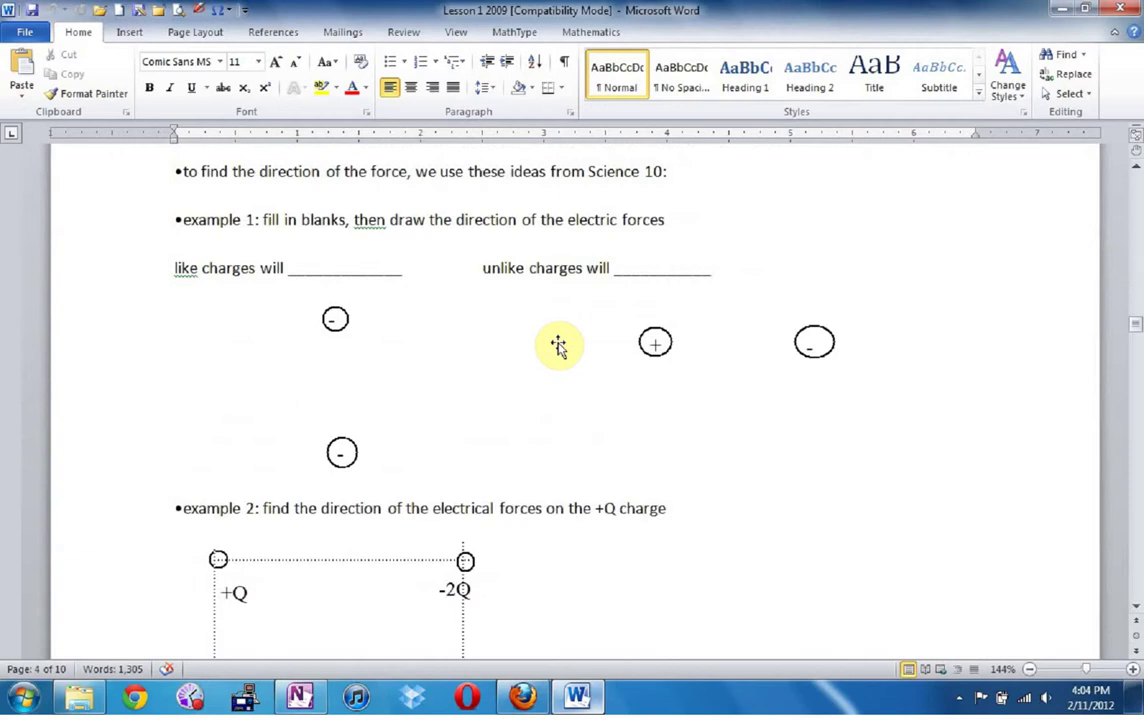
pyautogui.scroll(3, 558, 345)
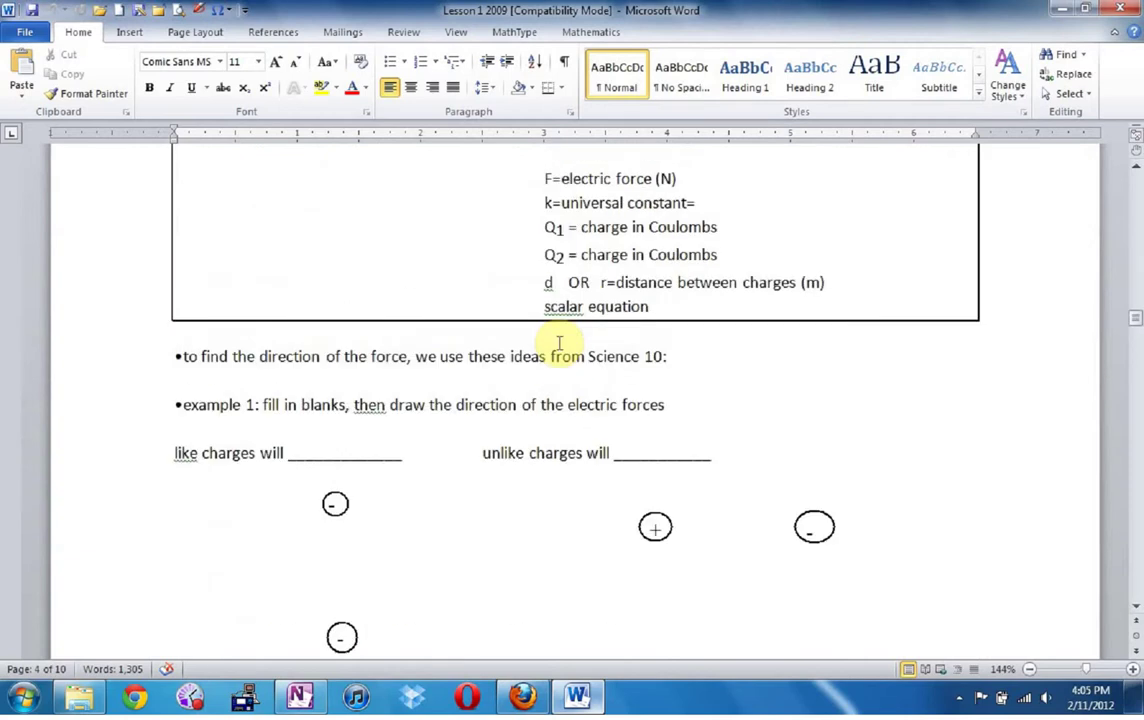
pyautogui.scroll(-4, 559, 343)
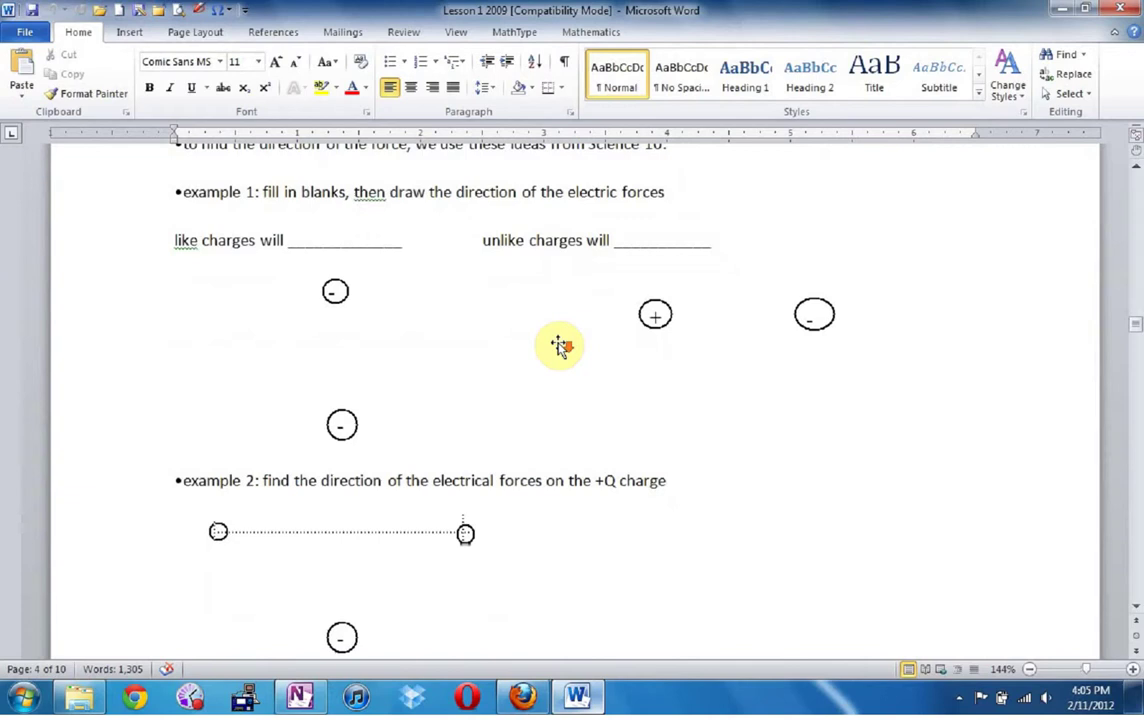
pyautogui.scroll(-8, 559, 343)
pyautogui.scroll(-10, 560, 343)
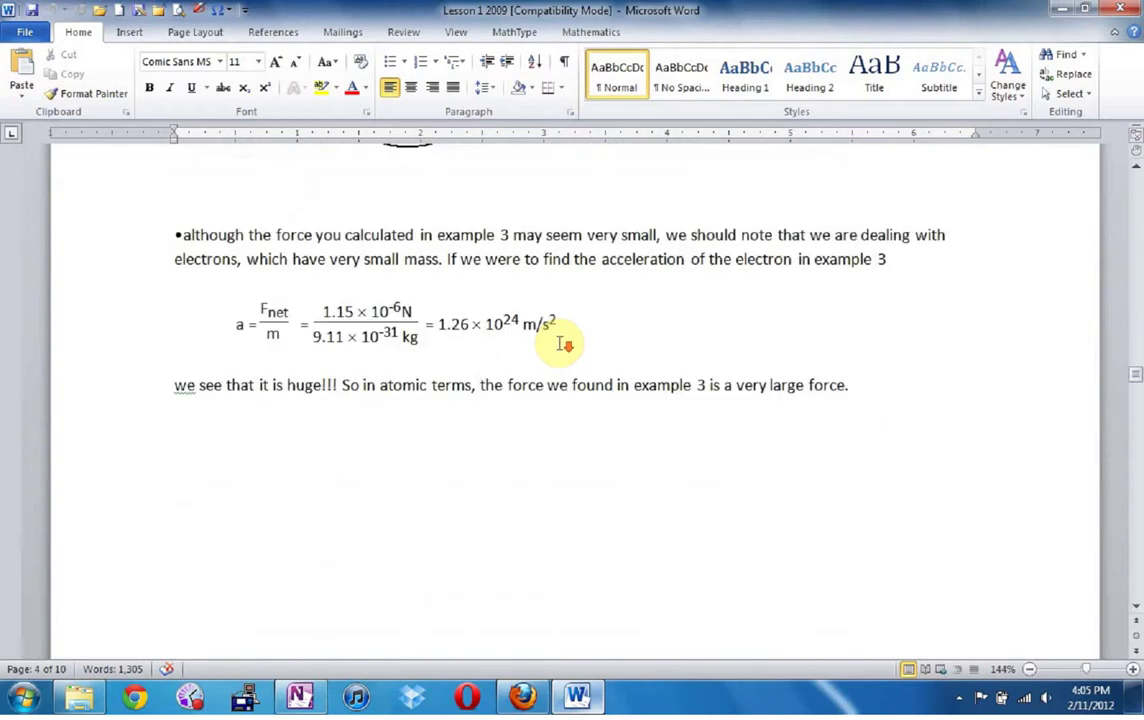
pyautogui.moveTo(1136, 377); pyautogui.dragTo(996, 286)
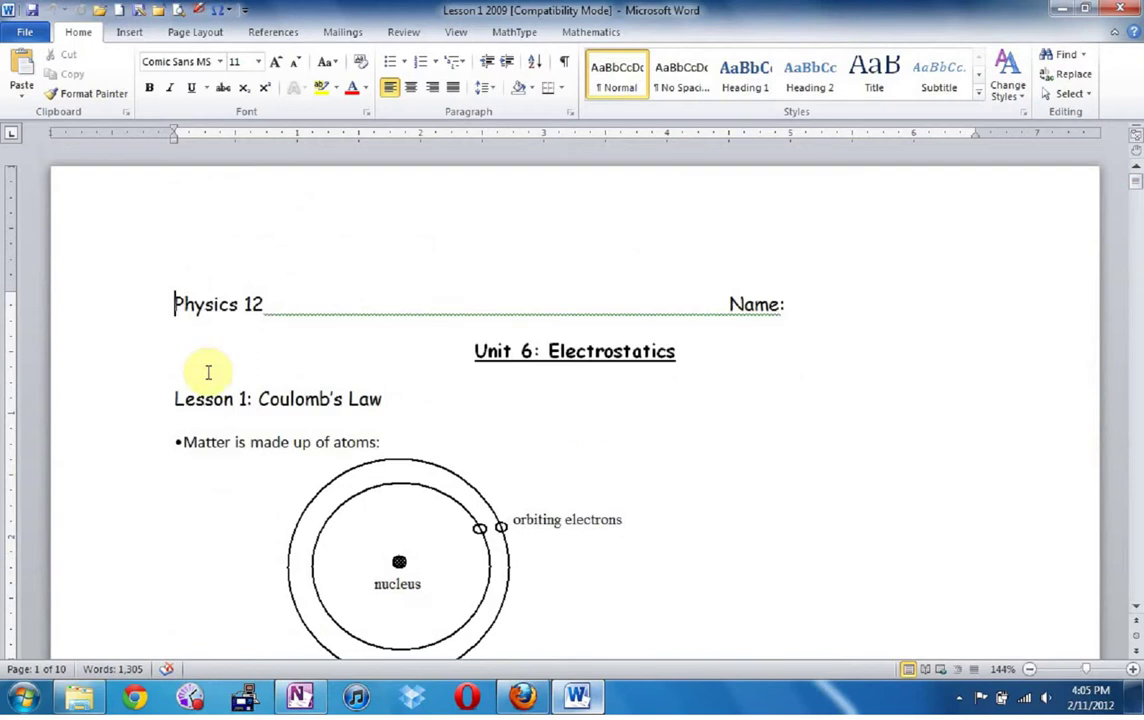
# Check the lesson's print preview, then turn on Start Inking from the Review tab.
pyautogui.click(177, 12)
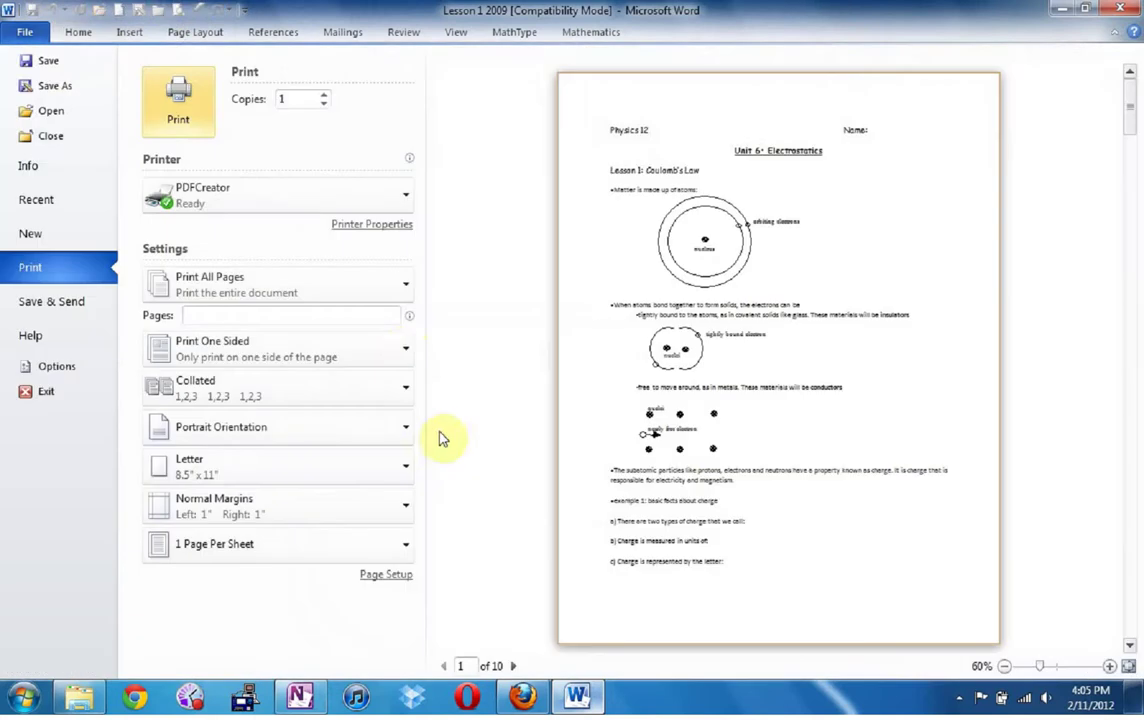
pyautogui.click(79, 32)
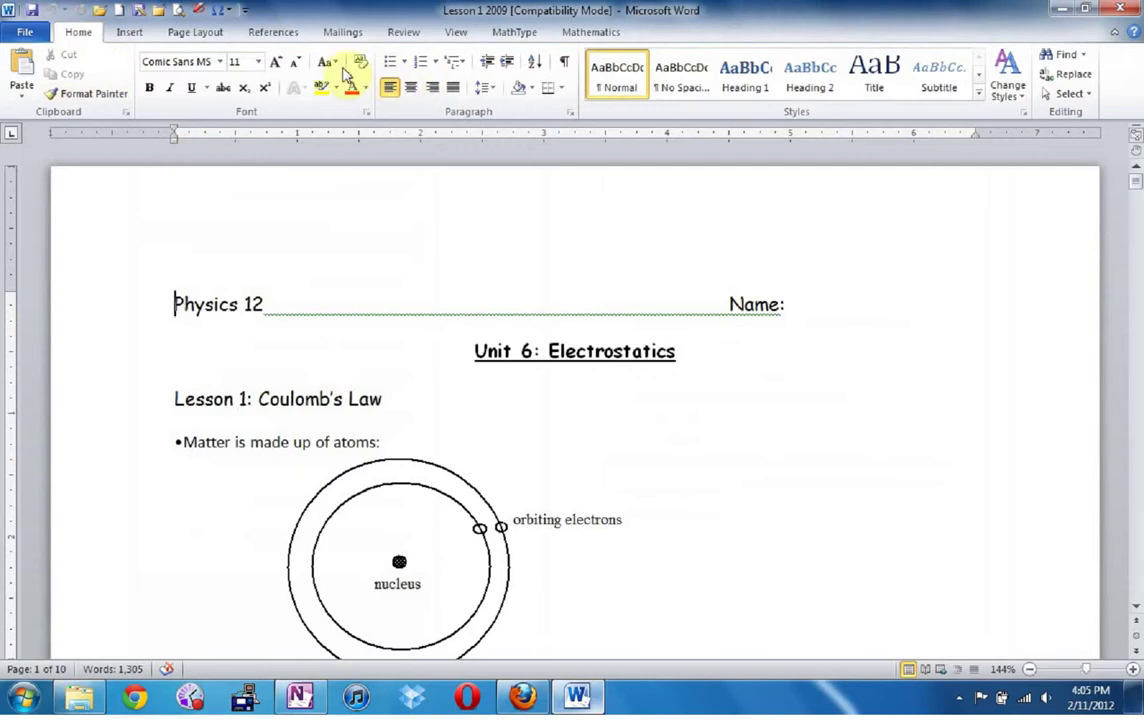
pyautogui.click(129, 33)
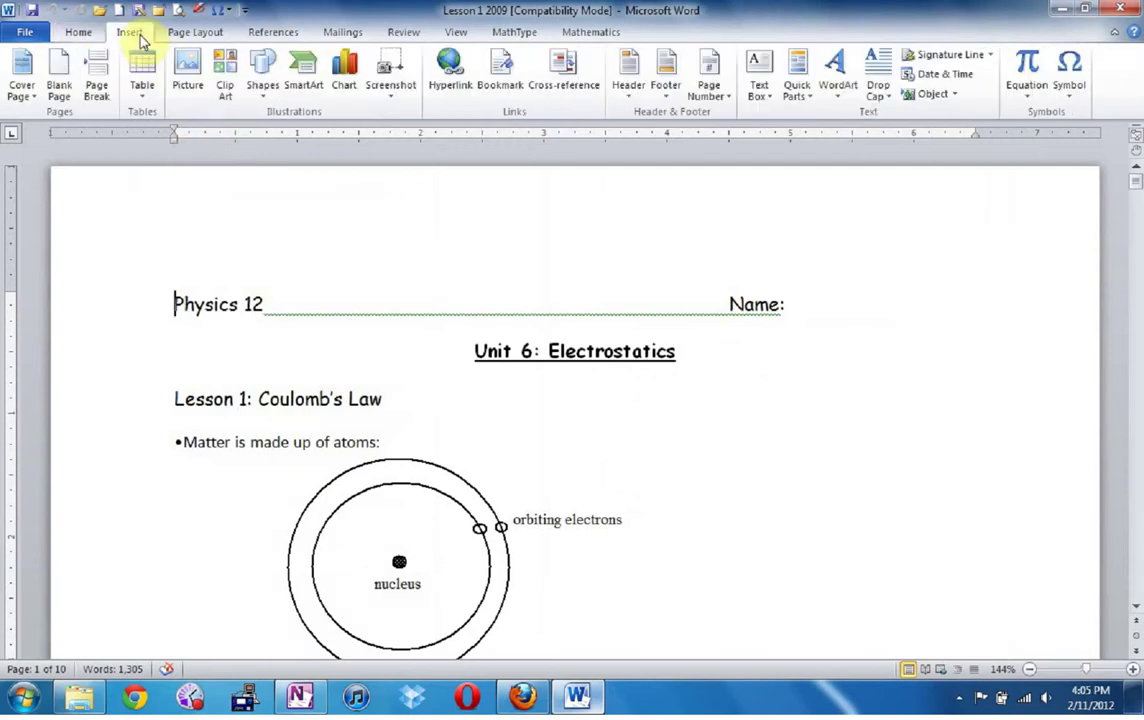
pyautogui.click(403, 33)
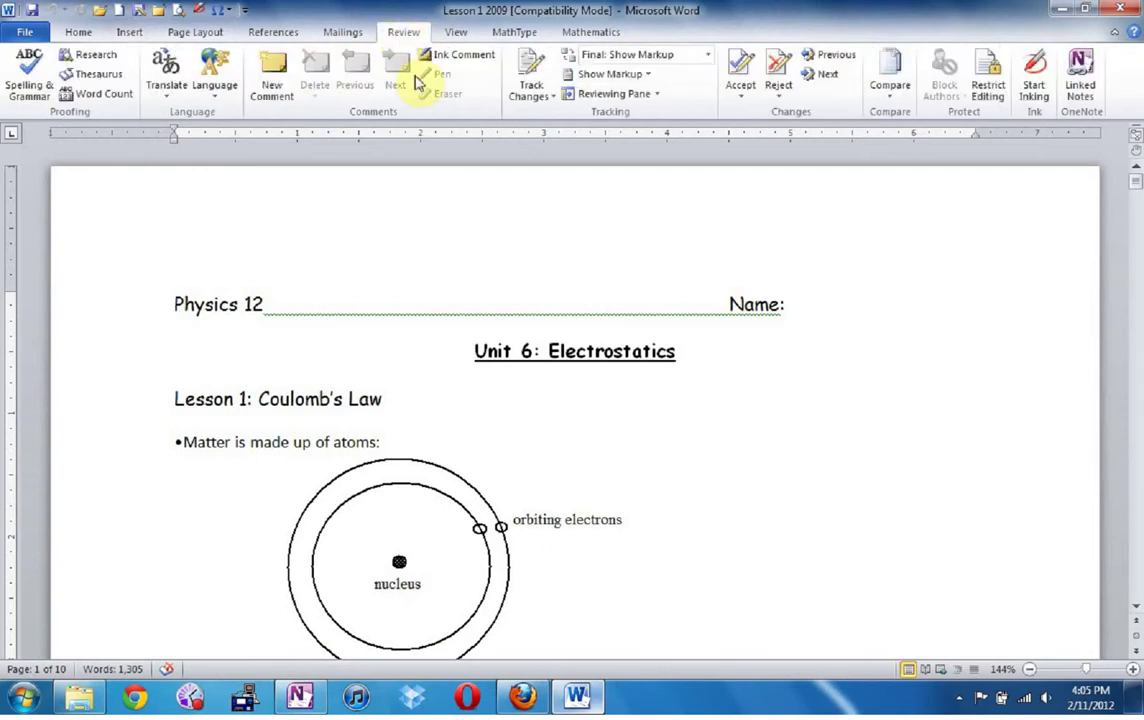
pyautogui.click(1036, 84)
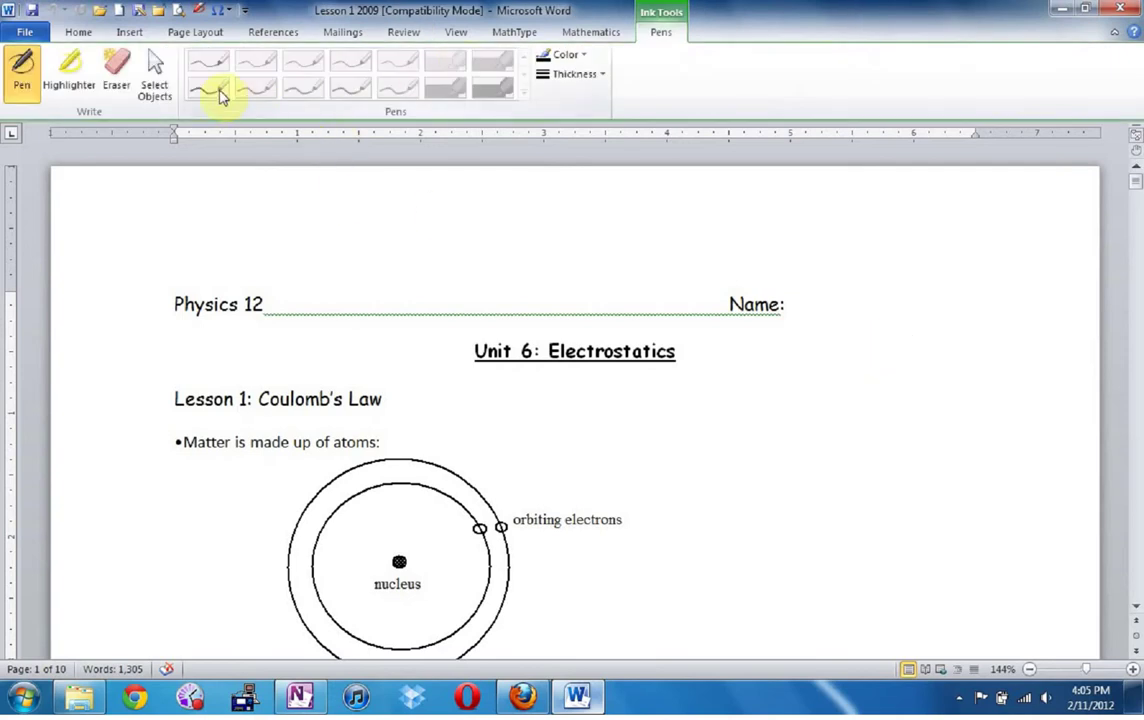
# Draw a red test scribble on page one, erase it, and bring up print settings.
pyautogui.click(543, 62)
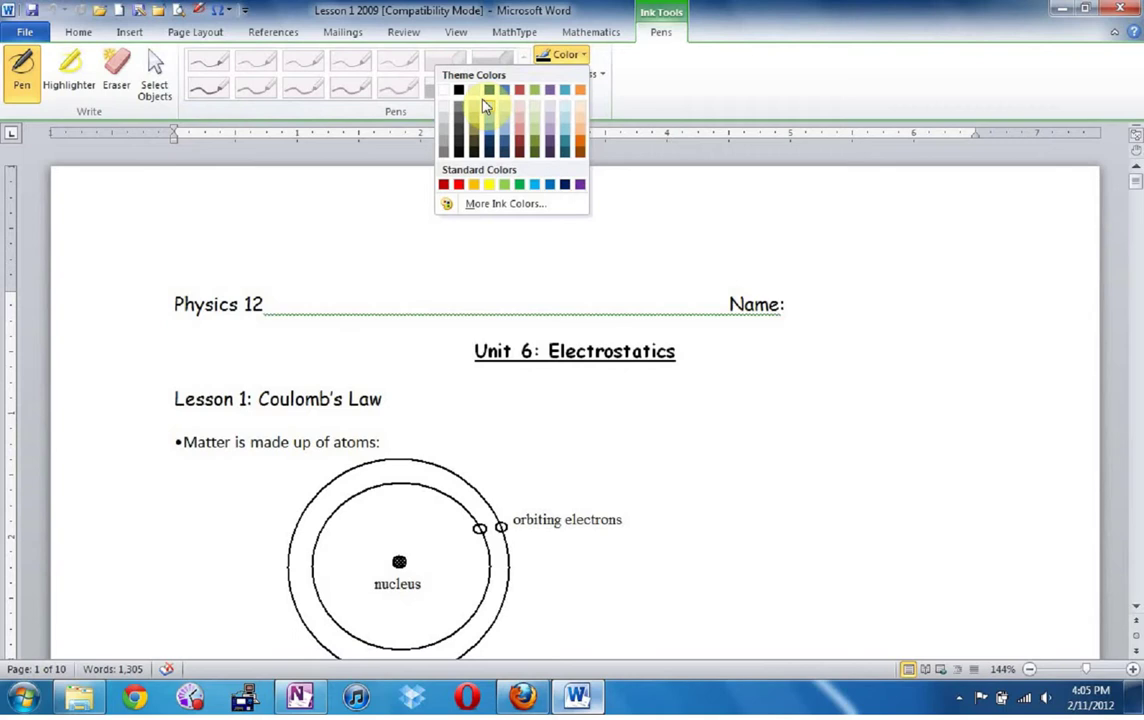
pyautogui.click(455, 184)
pyautogui.moveTo(452, 360)
pyautogui.mouseDown()
pyautogui.moveTo(383, 350)
pyautogui.moveTo(447, 358)
pyautogui.moveTo(549, 587)
pyautogui.moveTo(573, 573)
pyautogui.moveTo(610, 449)
pyautogui.moveTo(345, 467)
pyautogui.moveTo(409, 523)
pyautogui.moveTo(393, 510)
pyautogui.mouseUp()
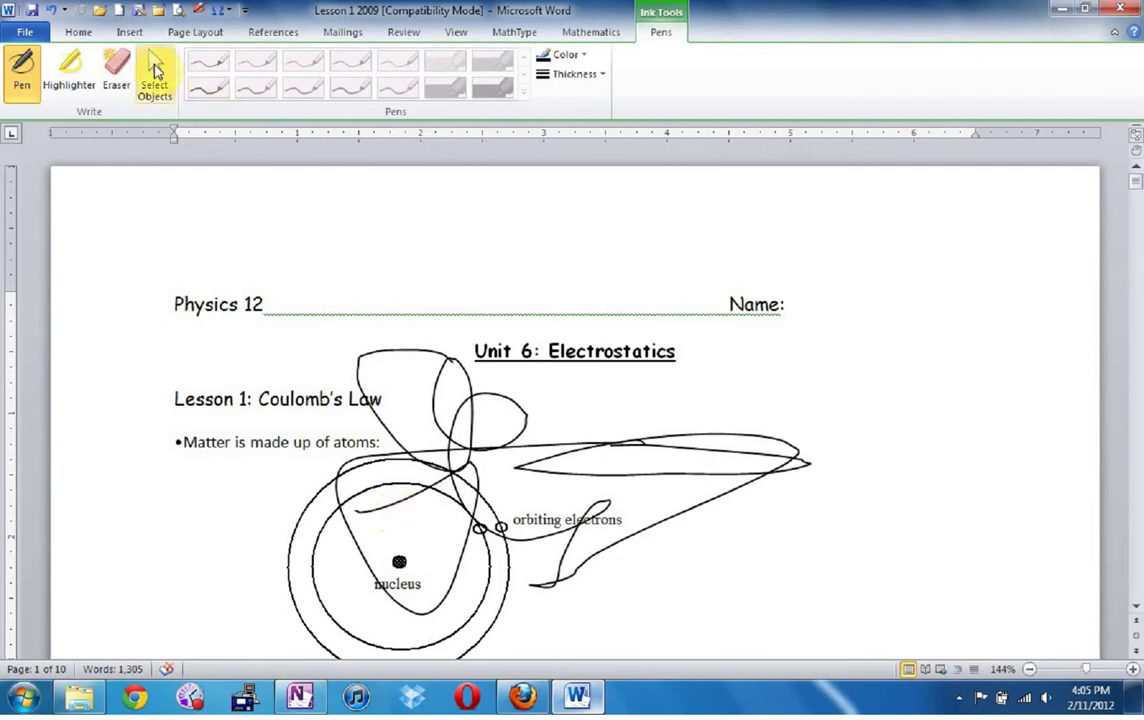
pyautogui.click(120, 77)
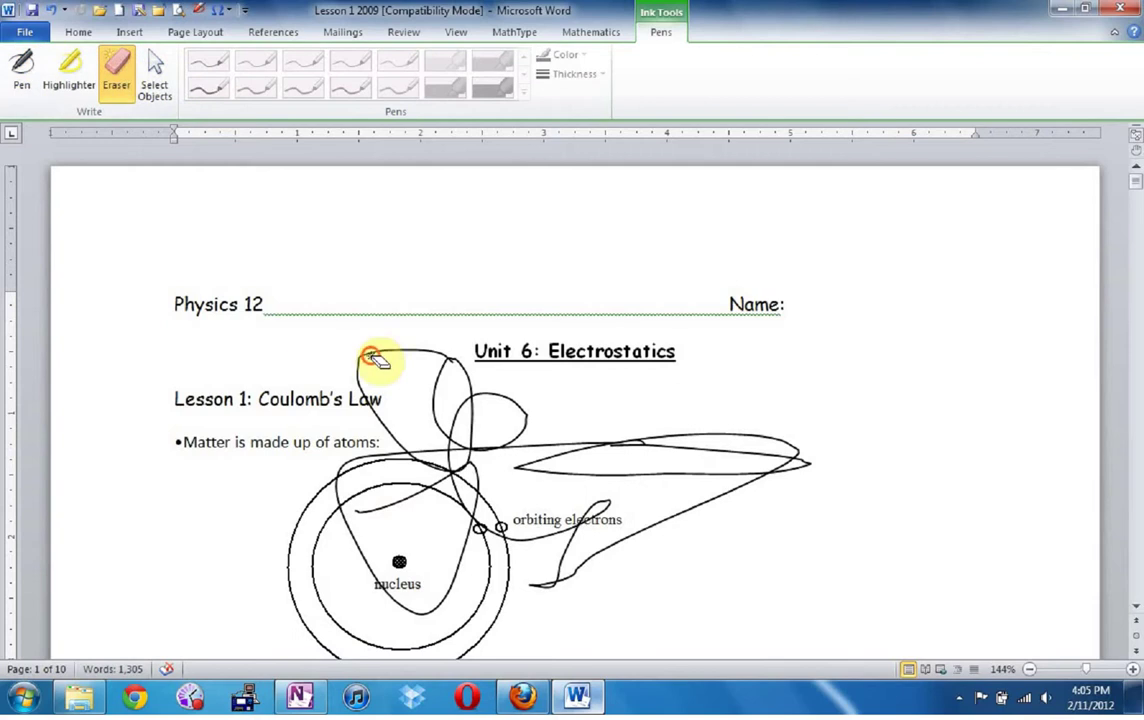
pyautogui.click(369, 352)
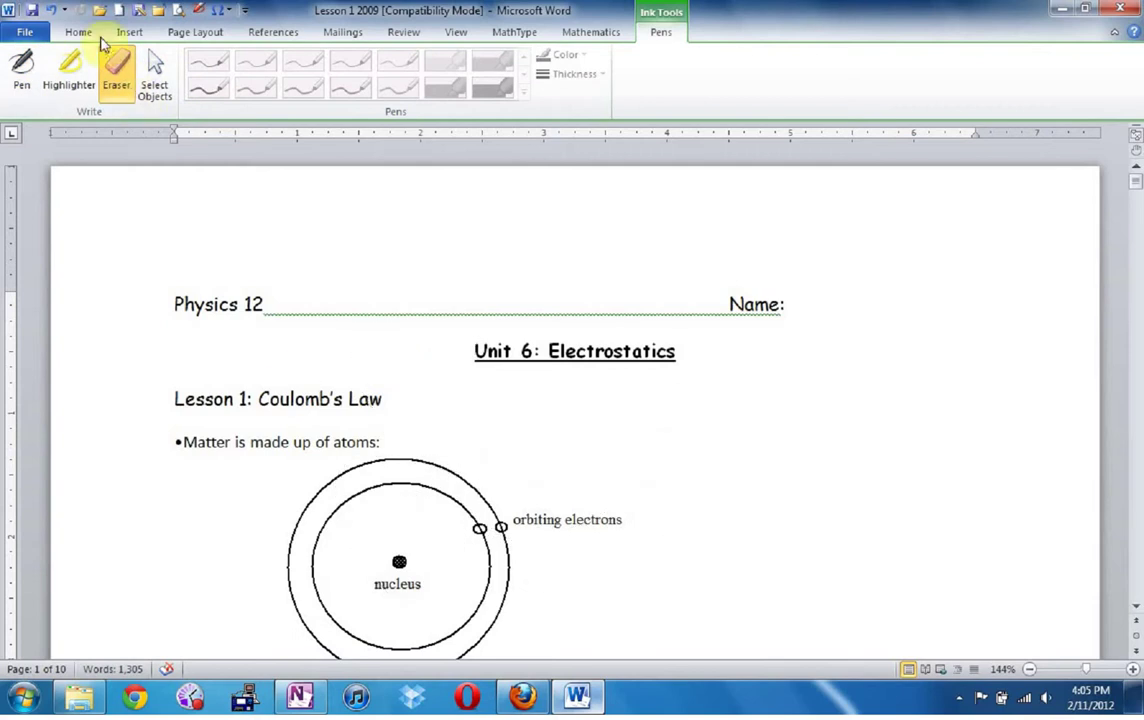
pyautogui.click(178, 12)
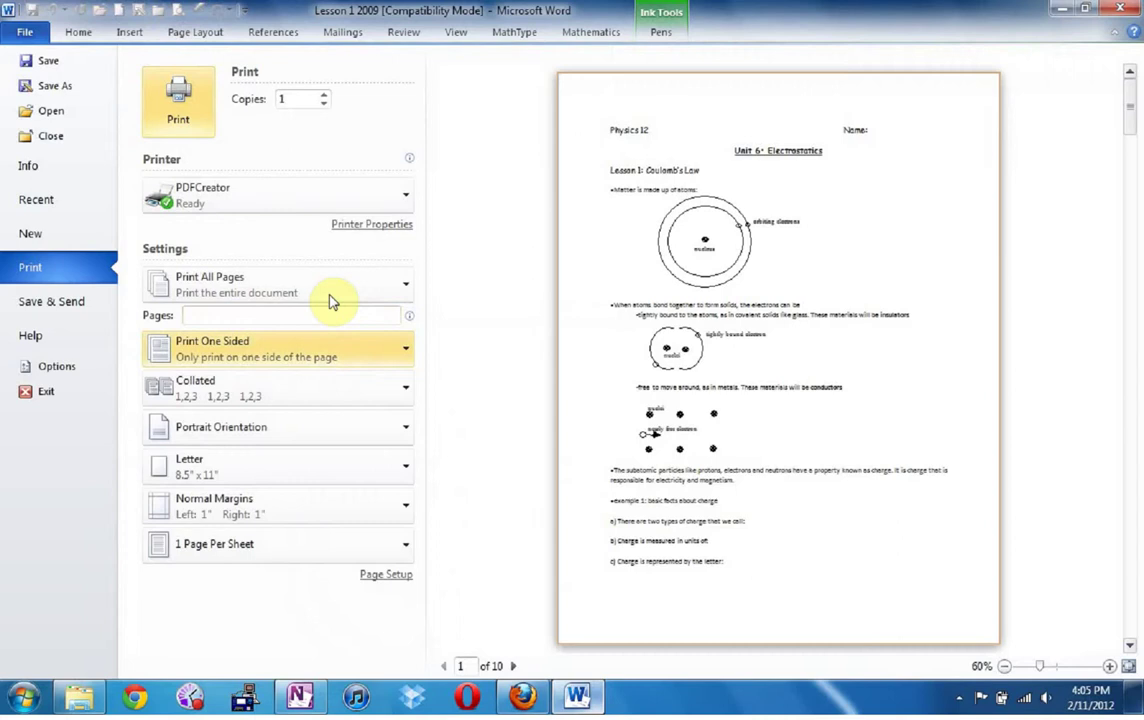
# Print the lesson with the Send To OneNote 2010 printer.
pyautogui.click(215, 195)
pyautogui.scroll(-2, 404, 576)
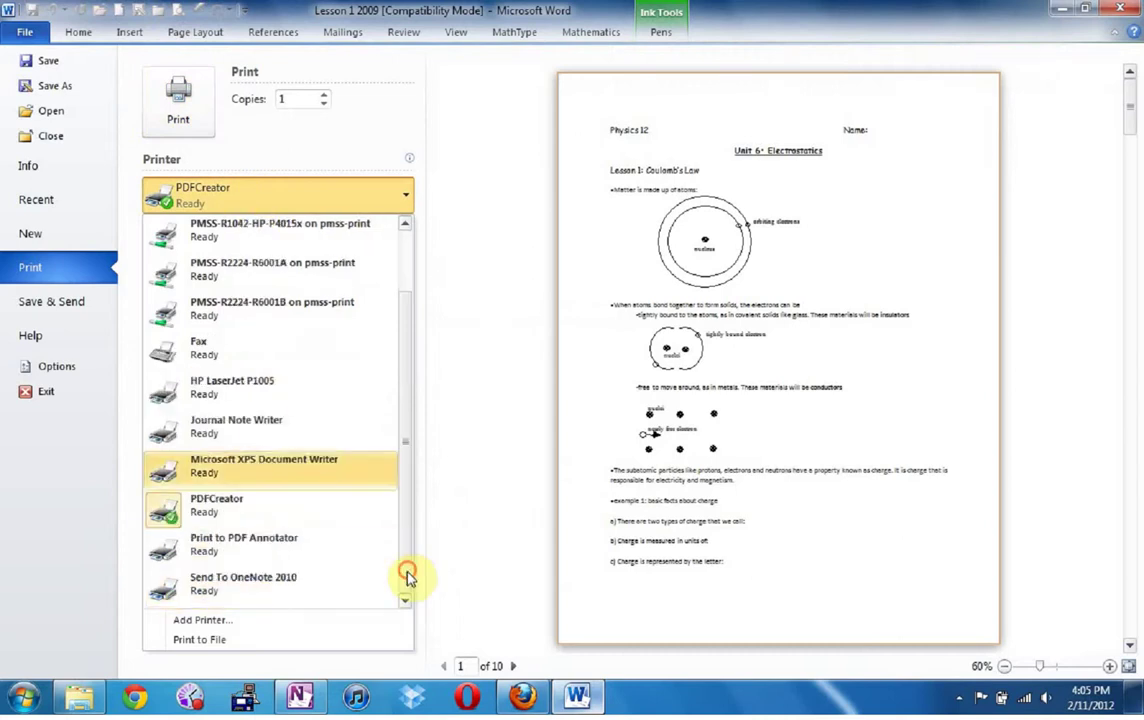
pyautogui.click(264, 590)
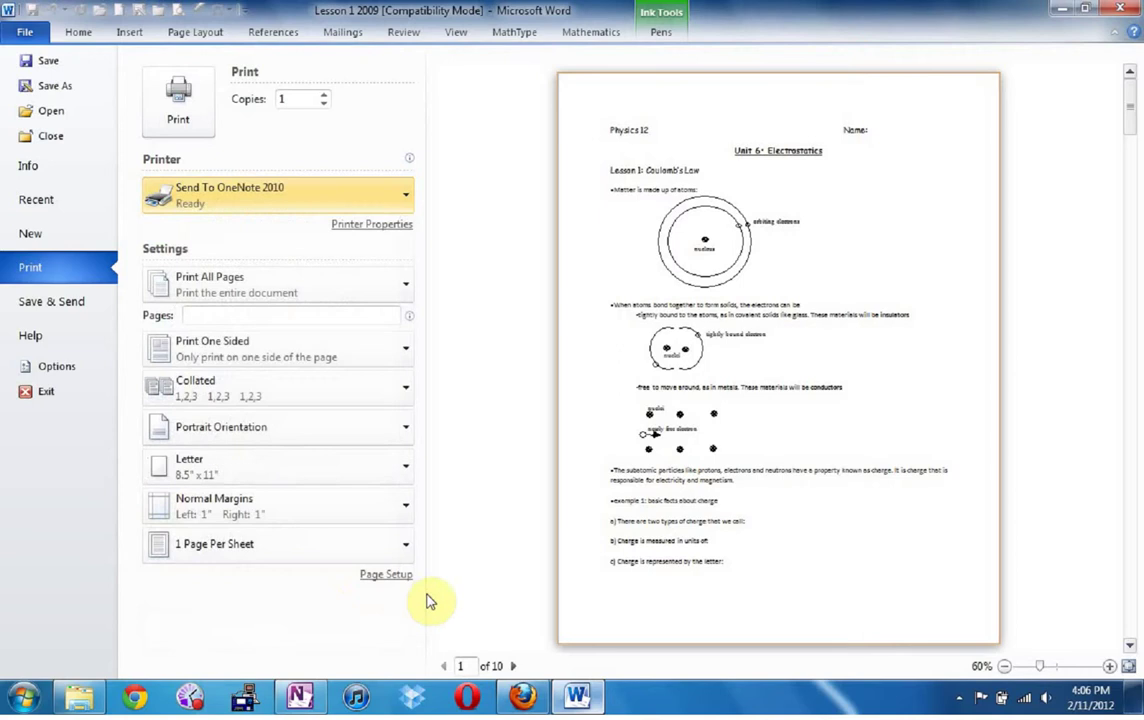
pyautogui.click(180, 92)
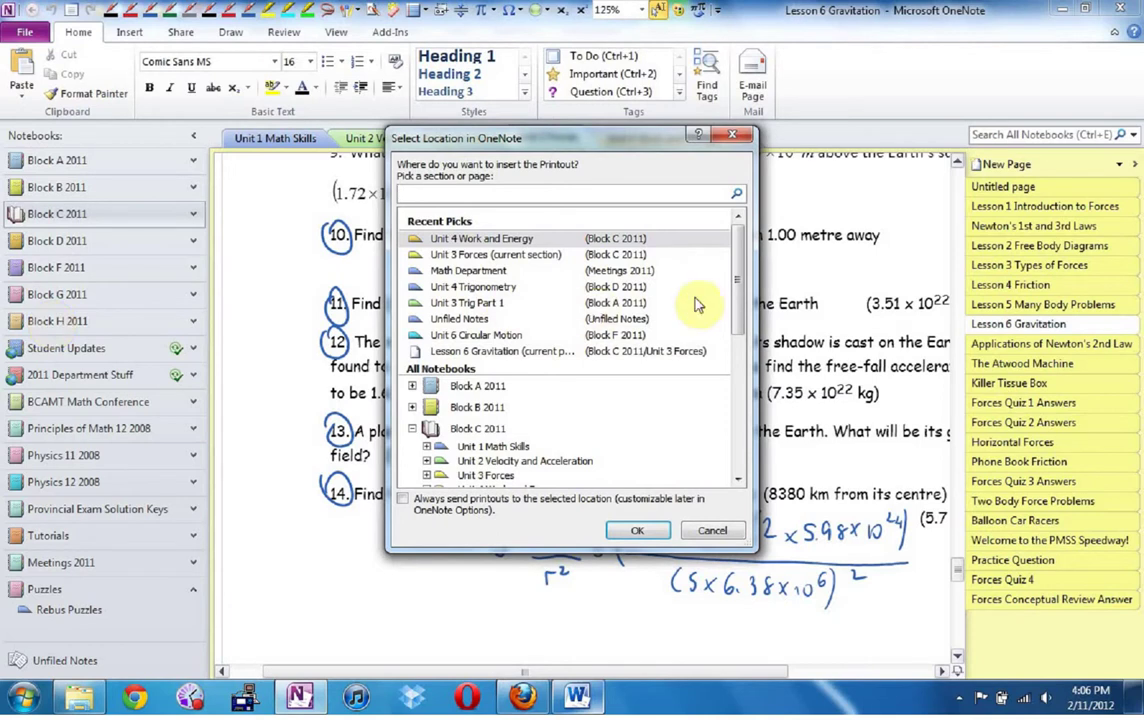
# Expand Block F 2011 in the location list to view its units, then cancel the prompt.
pyautogui.moveTo(739, 299); pyautogui.dragTo(745, 350)
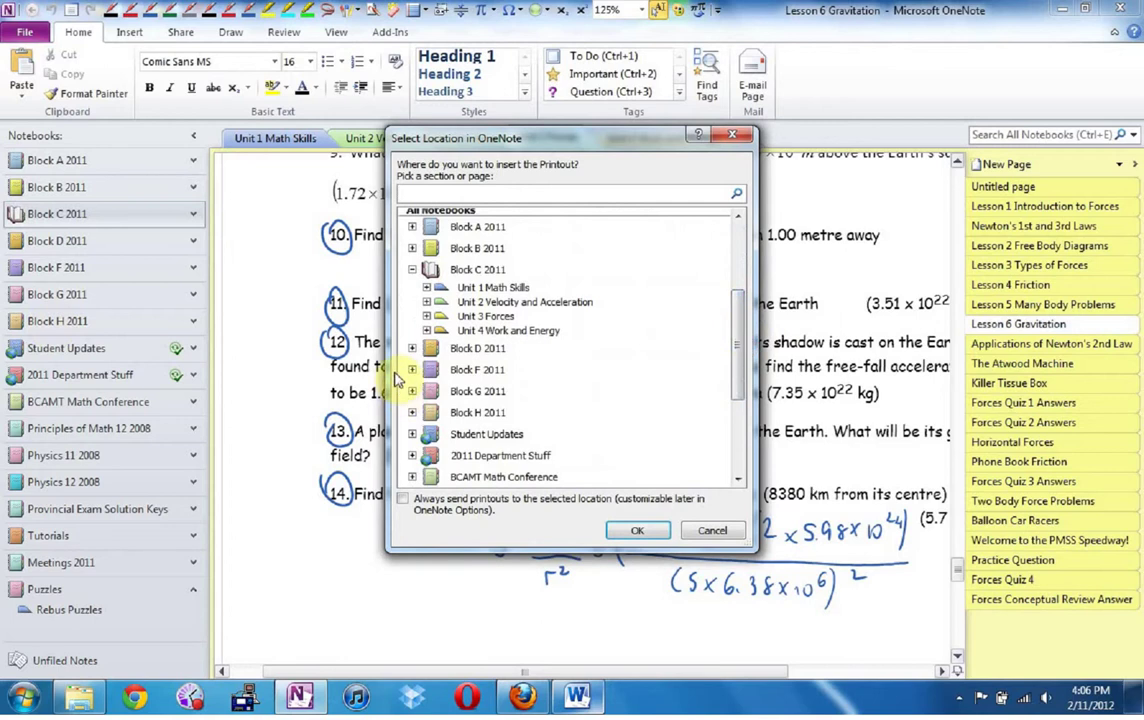
pyautogui.click(413, 370)
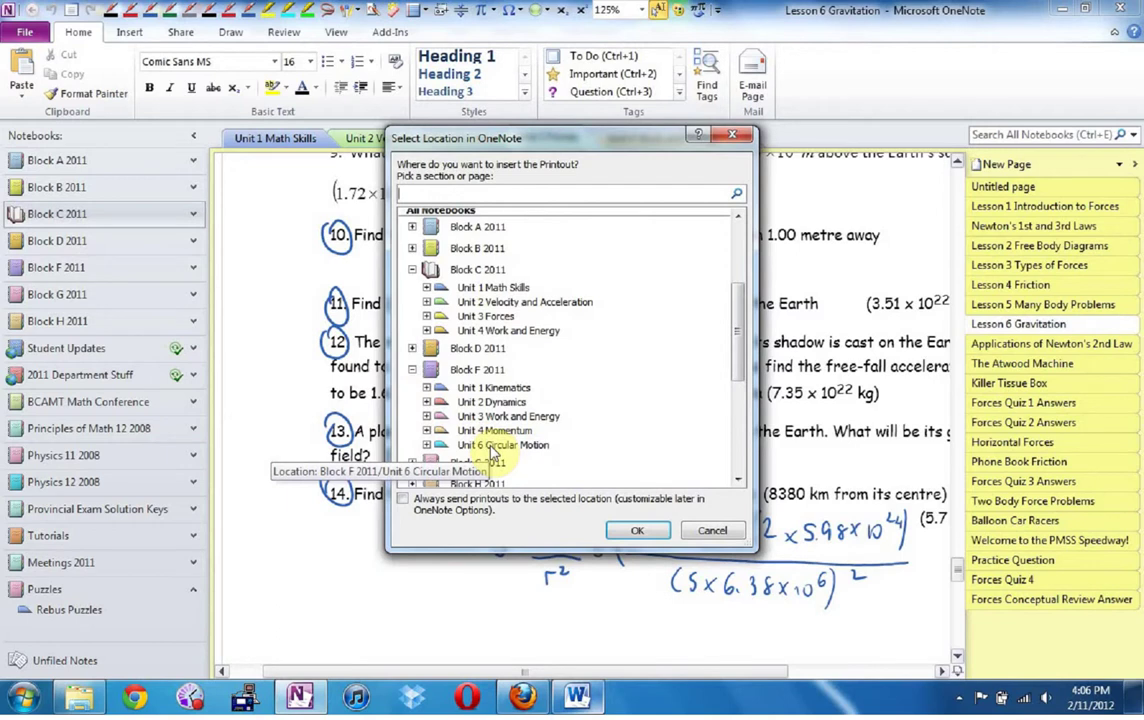
pyautogui.click(718, 532)
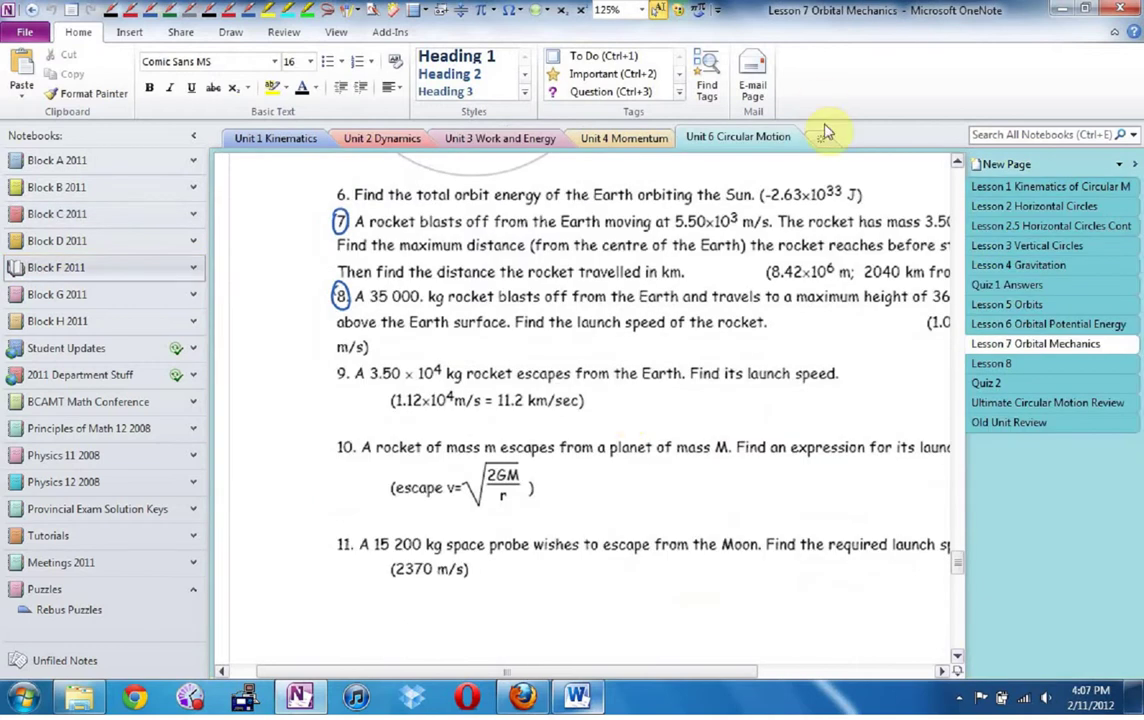
# Add a new section named 'Unit 7 Electrostatics' to the notebook.
pyautogui.click(825, 138)
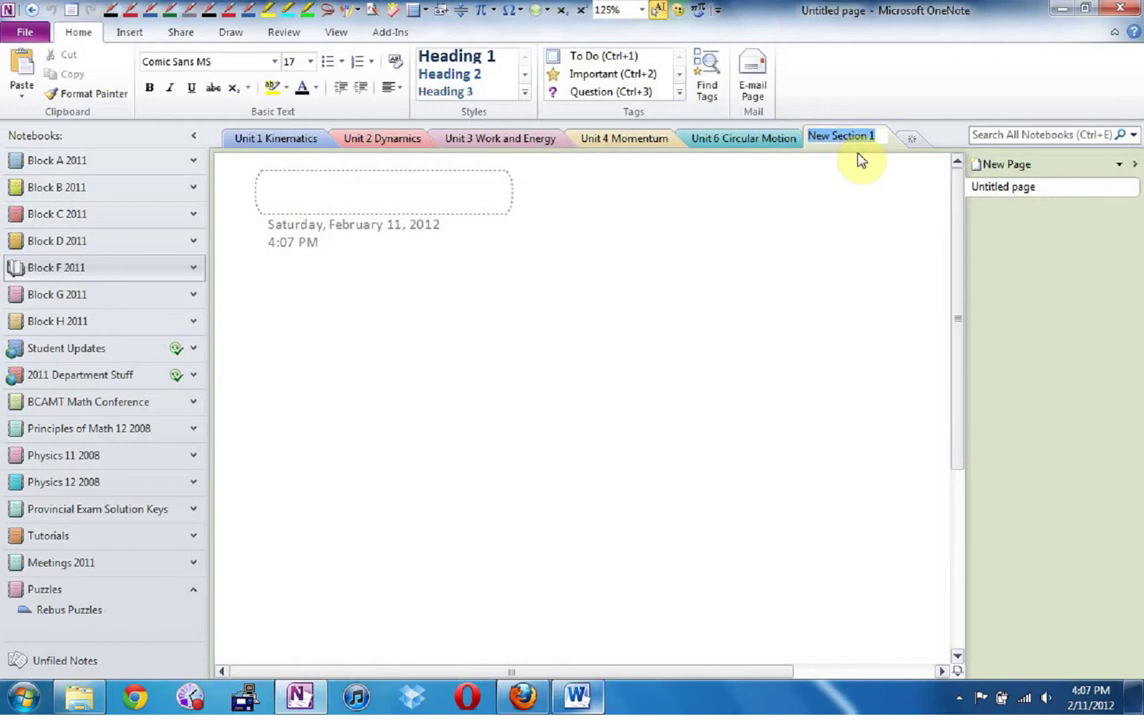
pyautogui.write('Unit 7 Electro')
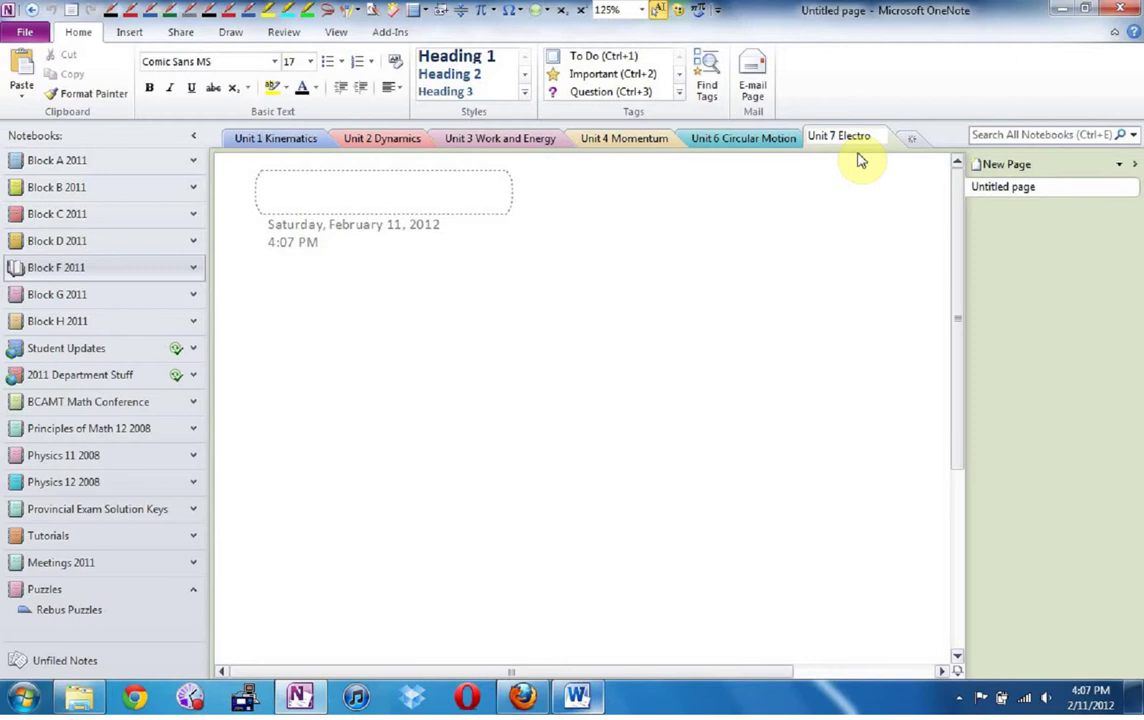
pyautogui.write('statics')
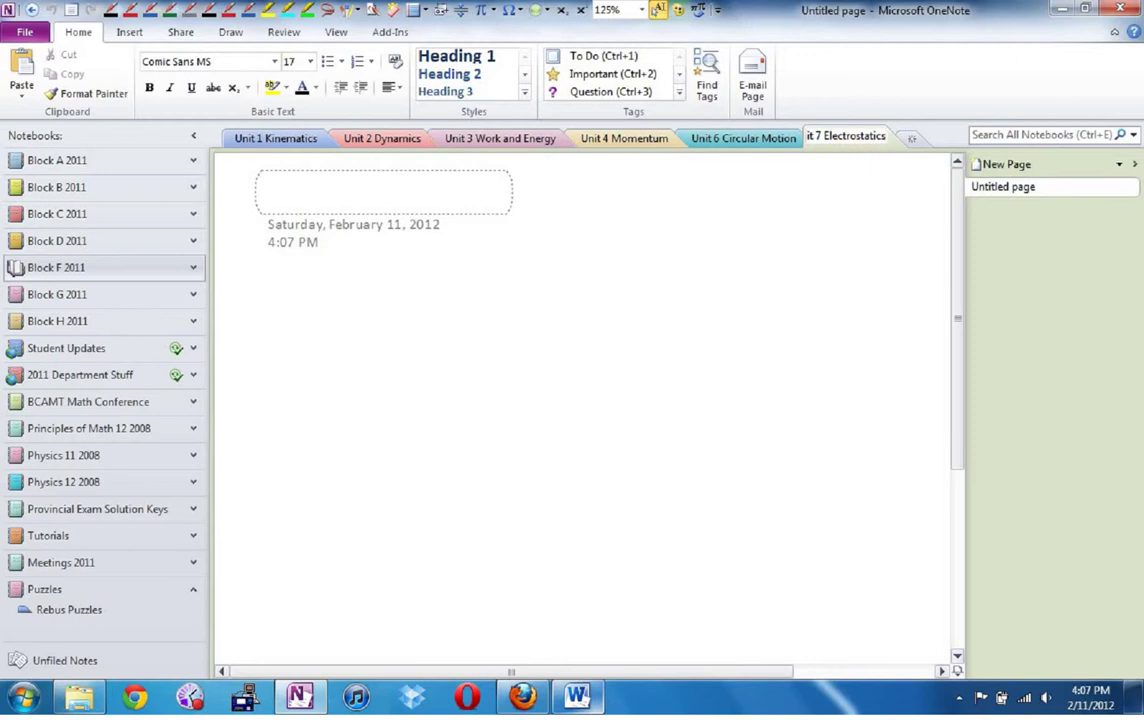
pyautogui.press('Return')
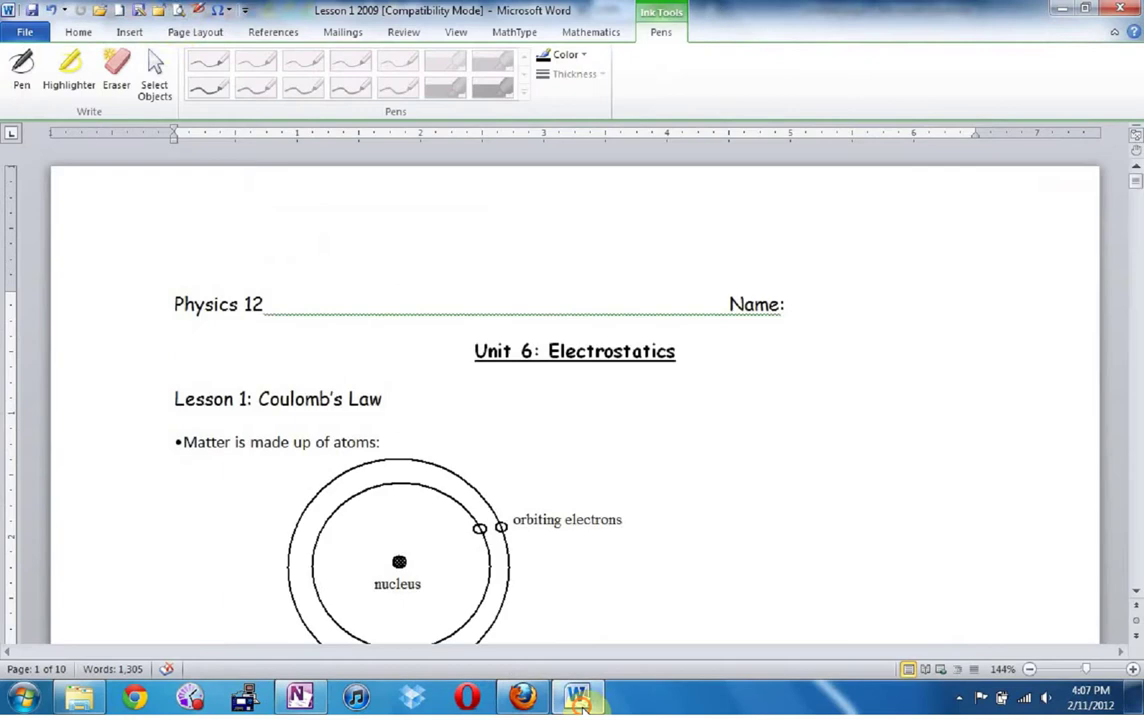
# Print the Lesson 1 2009 Word document to OneNote again.
pyautogui.click(577, 697)
pyautogui.click(451, 364)
pyautogui.click(175, 18)
pyautogui.click(186, 113)
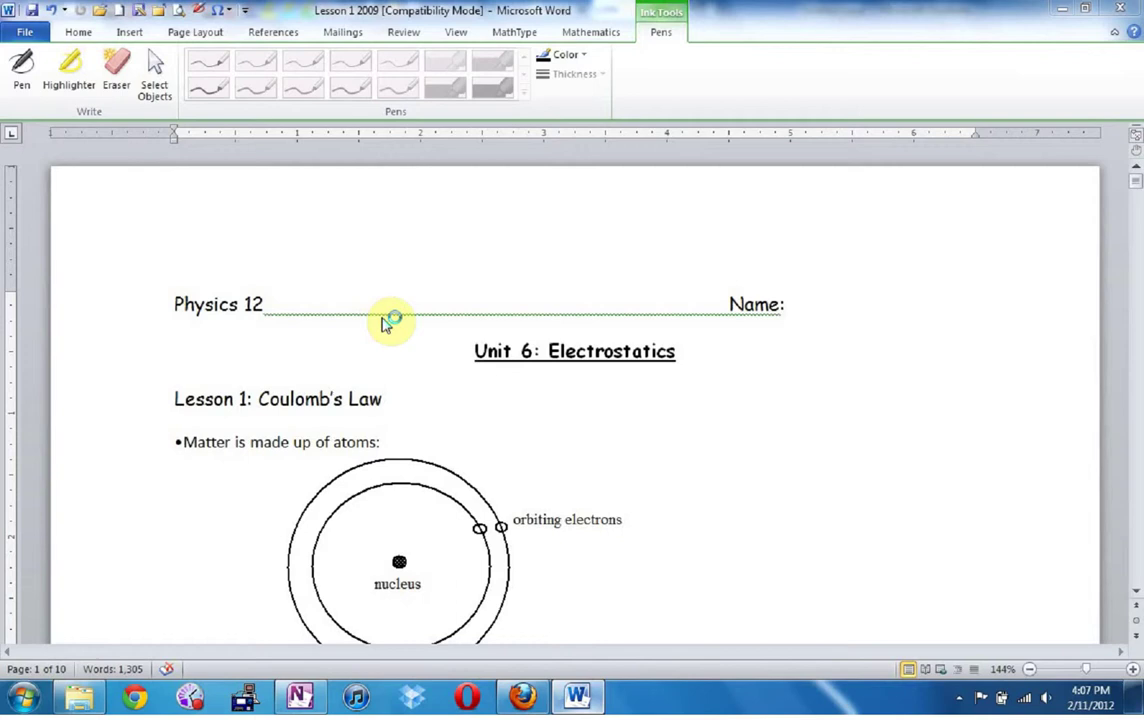
# Place the printout in Block F 2011's Unit 7 Electrostatics section.
pyautogui.hotkey('alt', 'Tab')
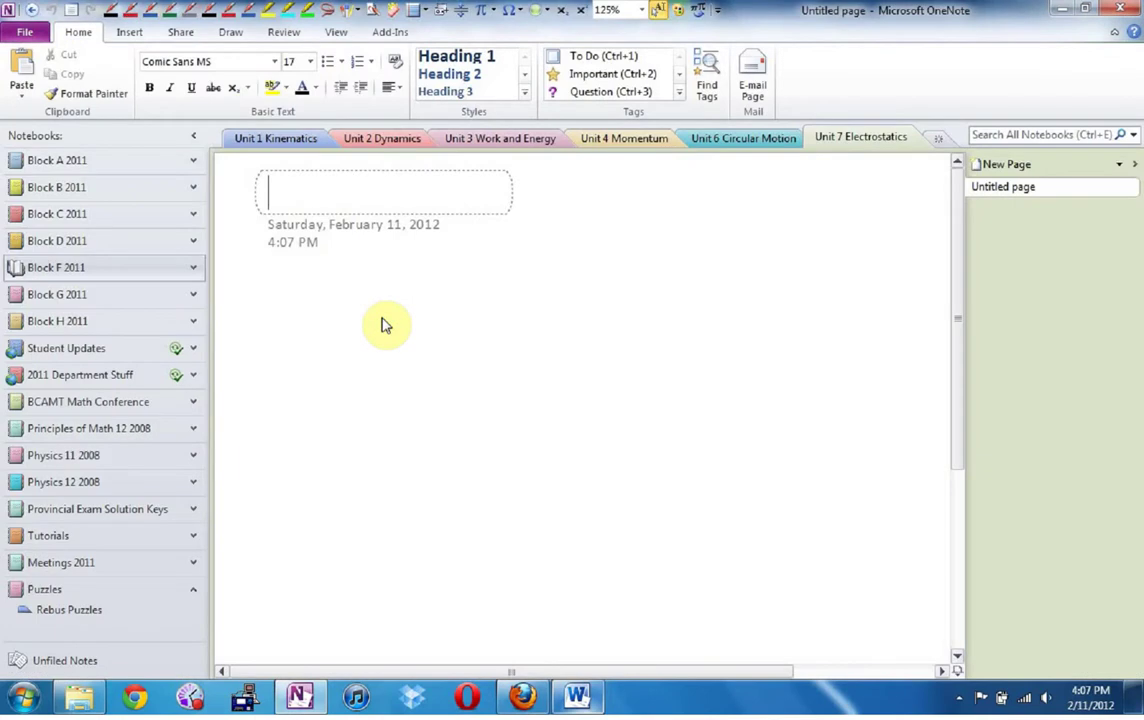
pyautogui.moveTo(736, 289); pyautogui.dragTo(738, 350)
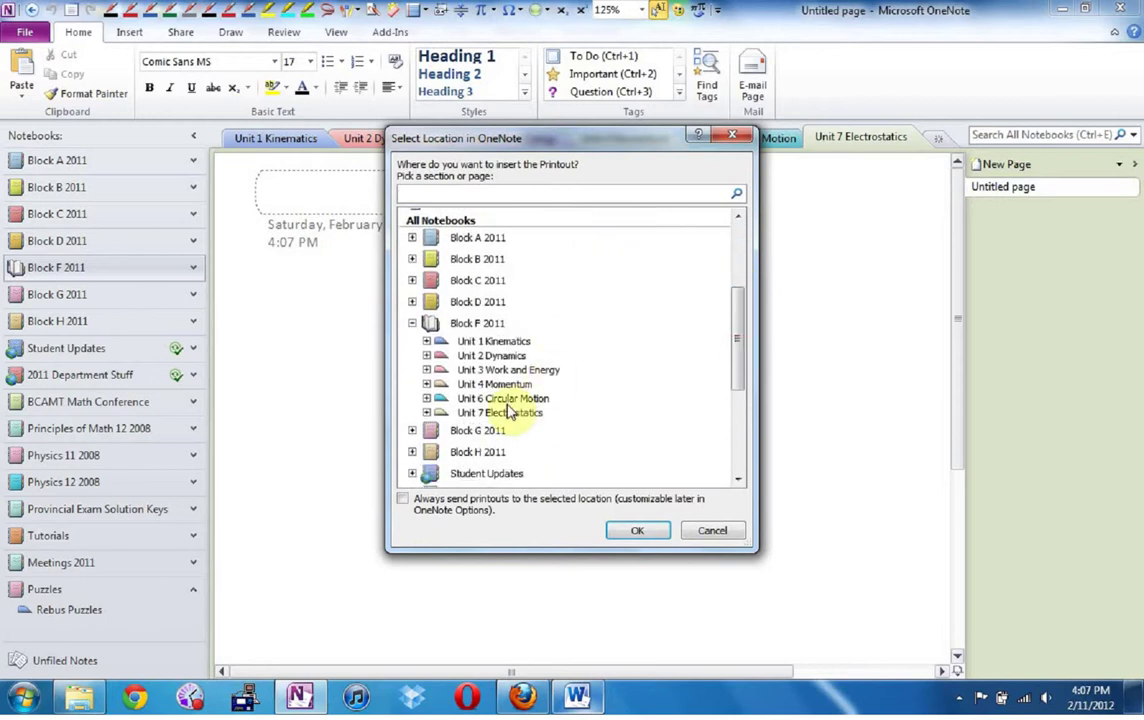
pyautogui.click(506, 412)
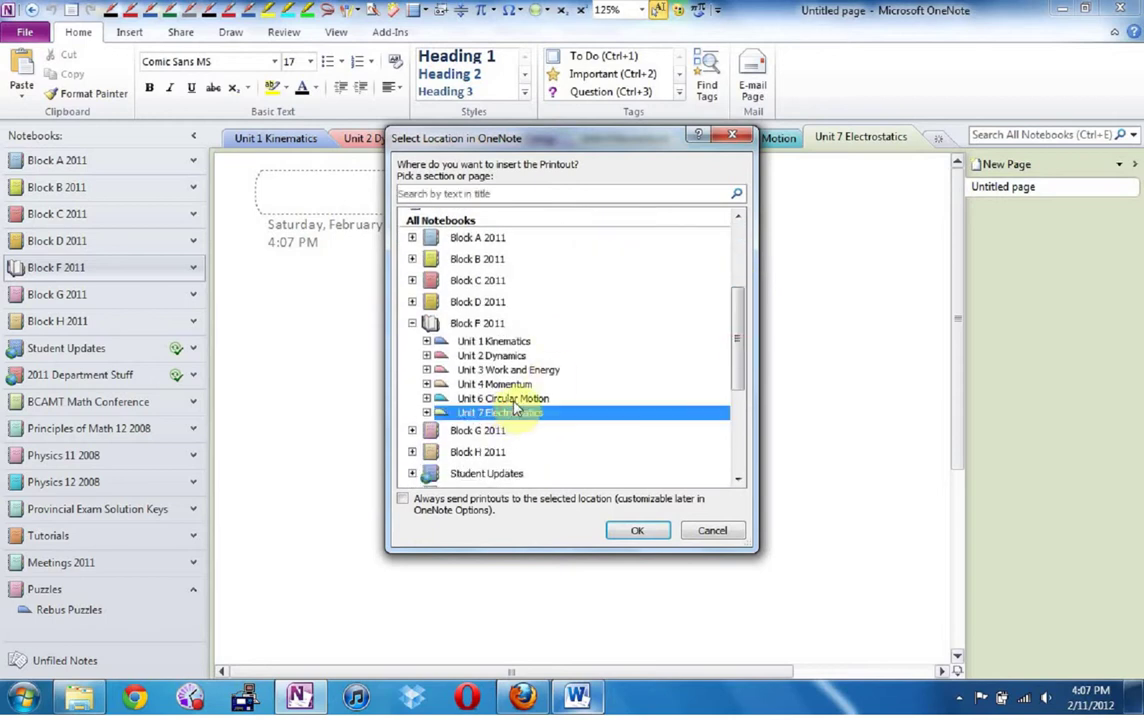
pyautogui.click(621, 533)
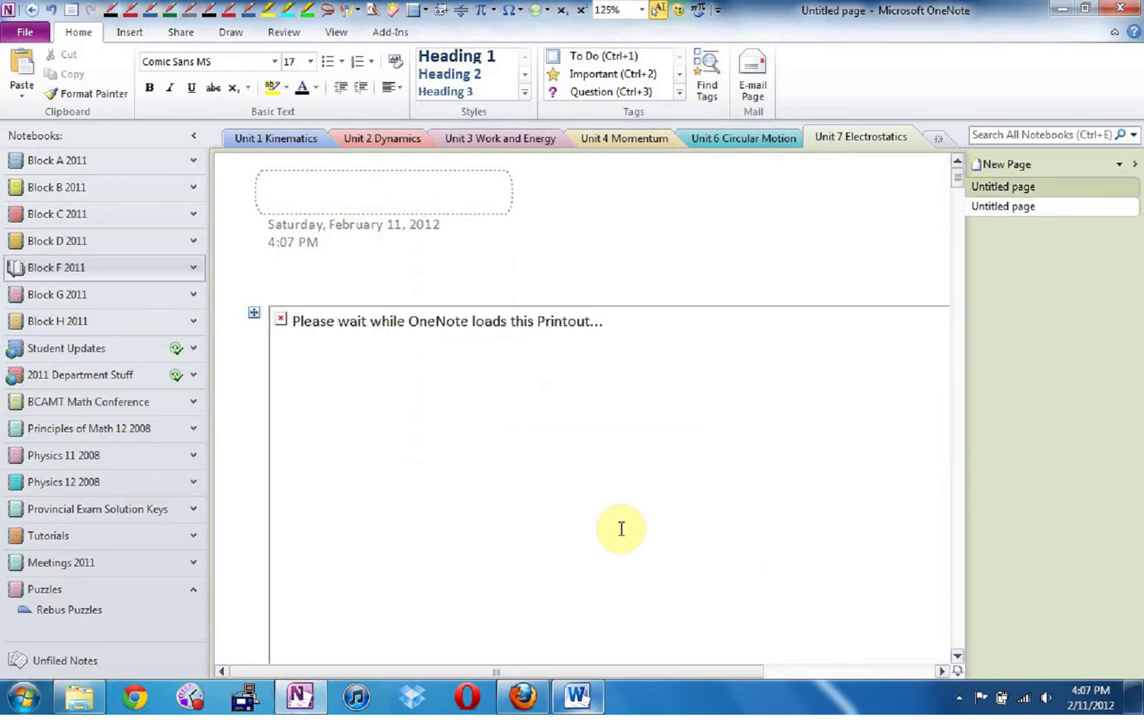
# Type 'Lesson 1 Coulomb's Law' as the page title and switch to full-page view.
pyautogui.click(419, 194)
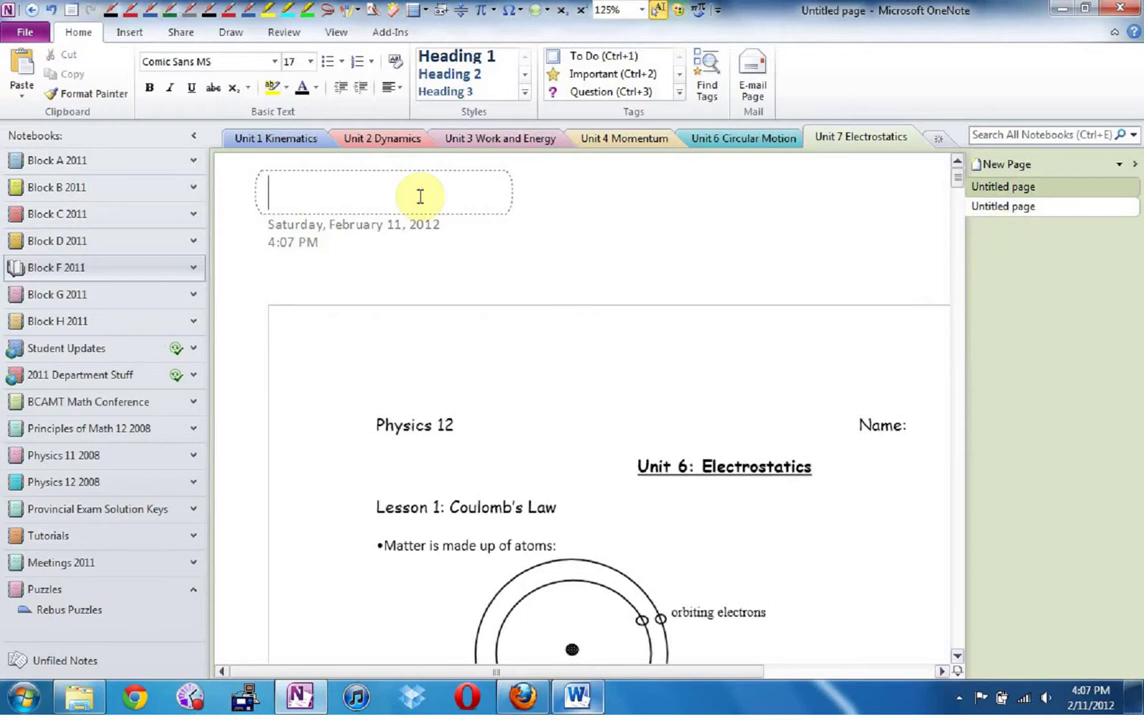
pyautogui.write('Lesson 1')
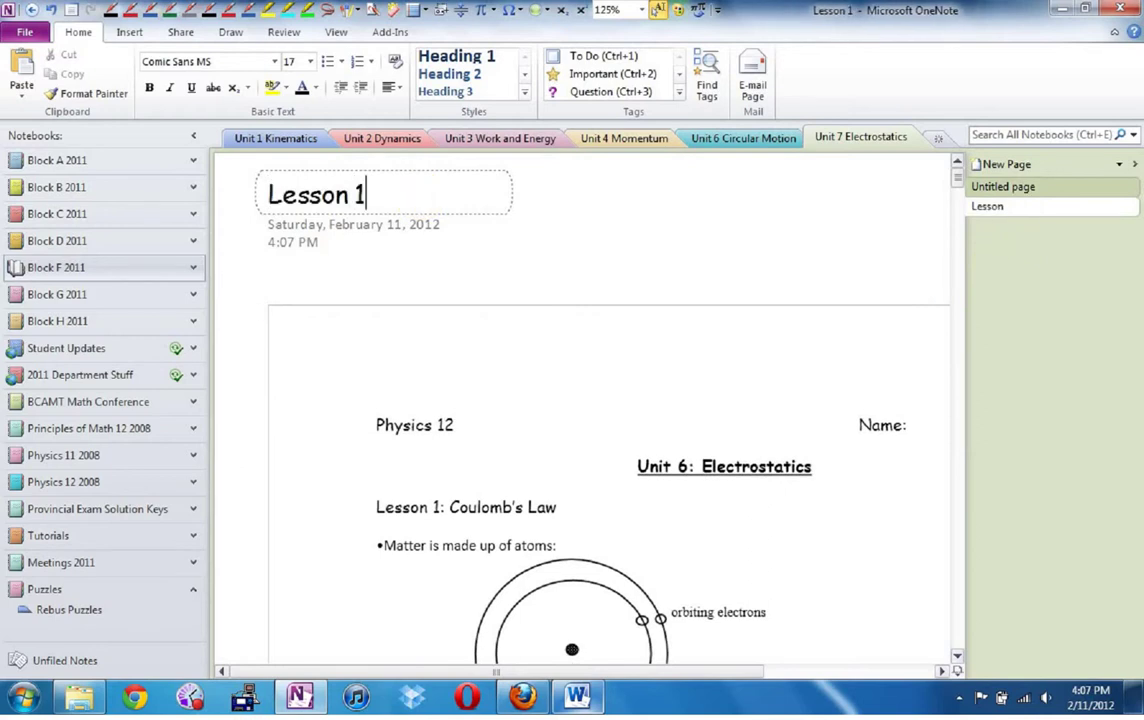
pyautogui.write(' Coul')
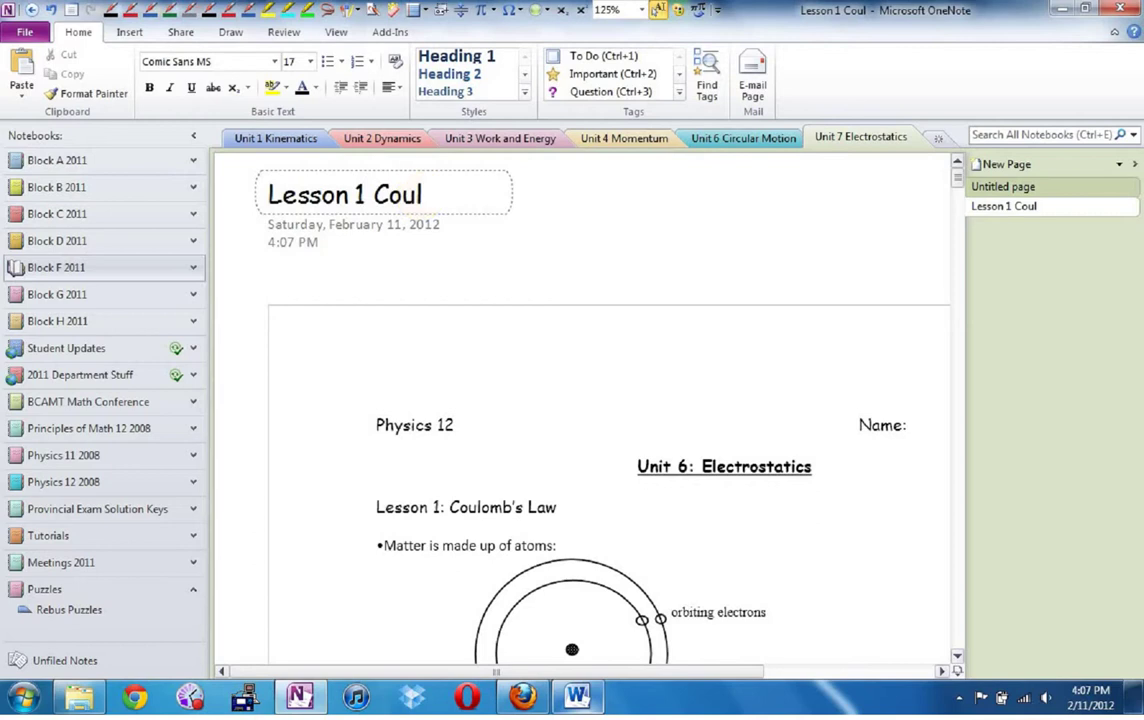
pyautogui.write("omb's Law")
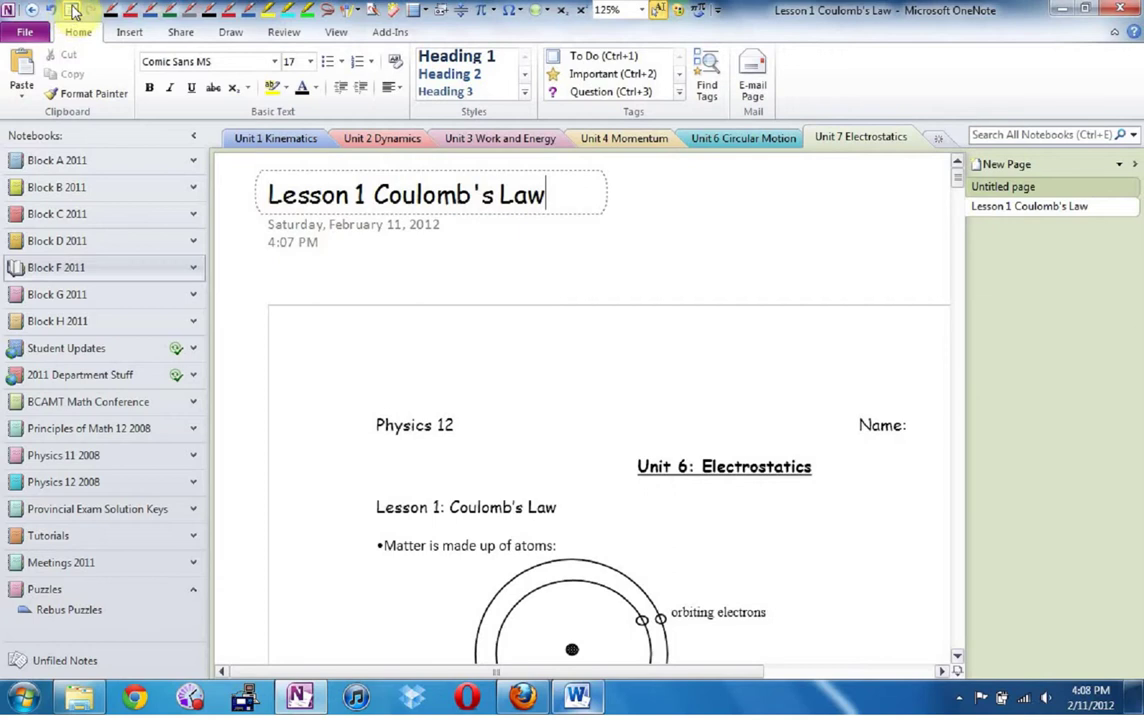
pyautogui.click(70, 14)
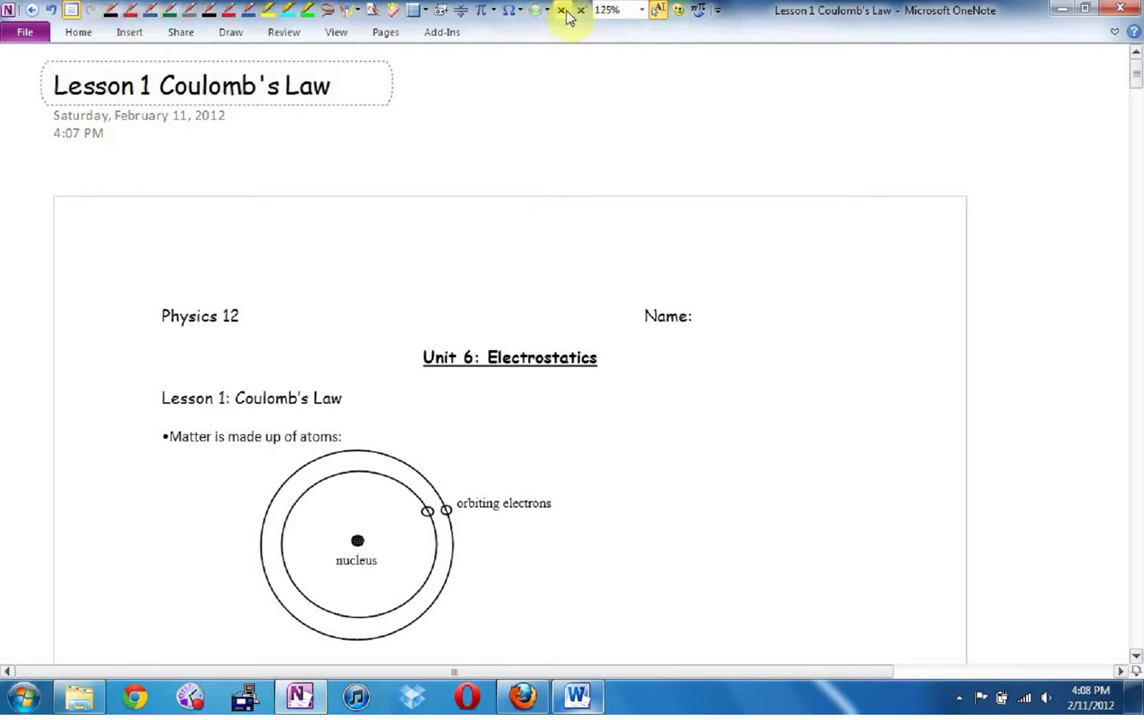
# Toggle the ribbon, look over the Draw tab pens, then show the taskbar's hidden icons.
pyautogui.click(1116, 33)
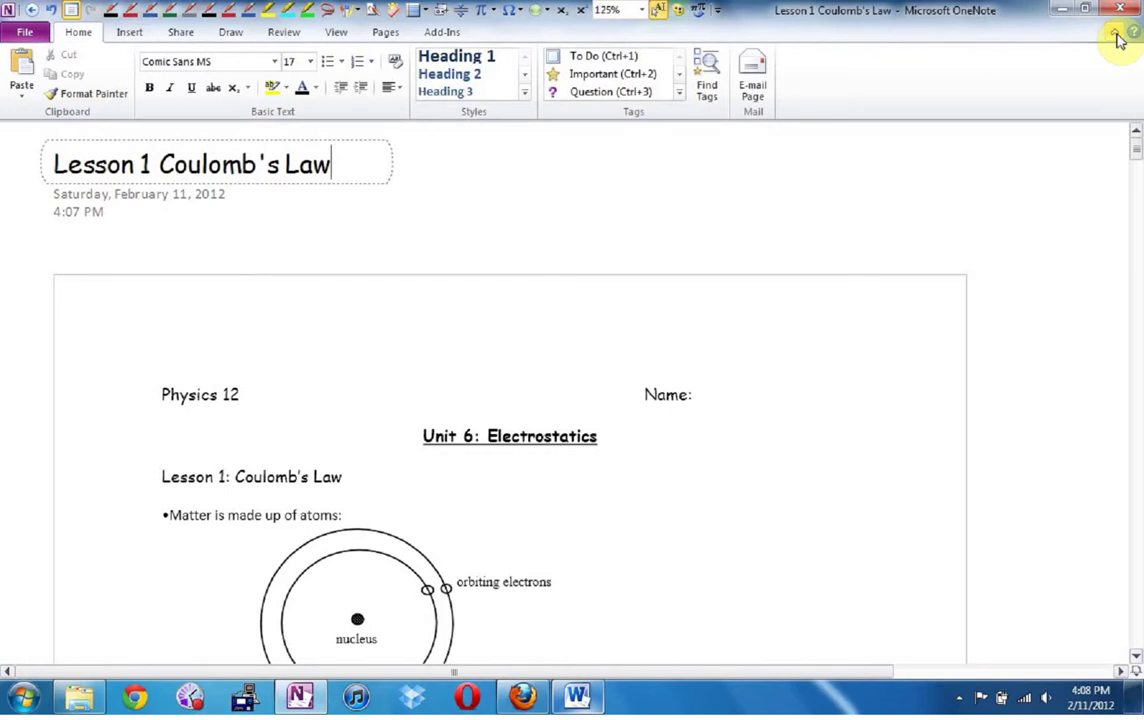
pyautogui.click(1116, 35)
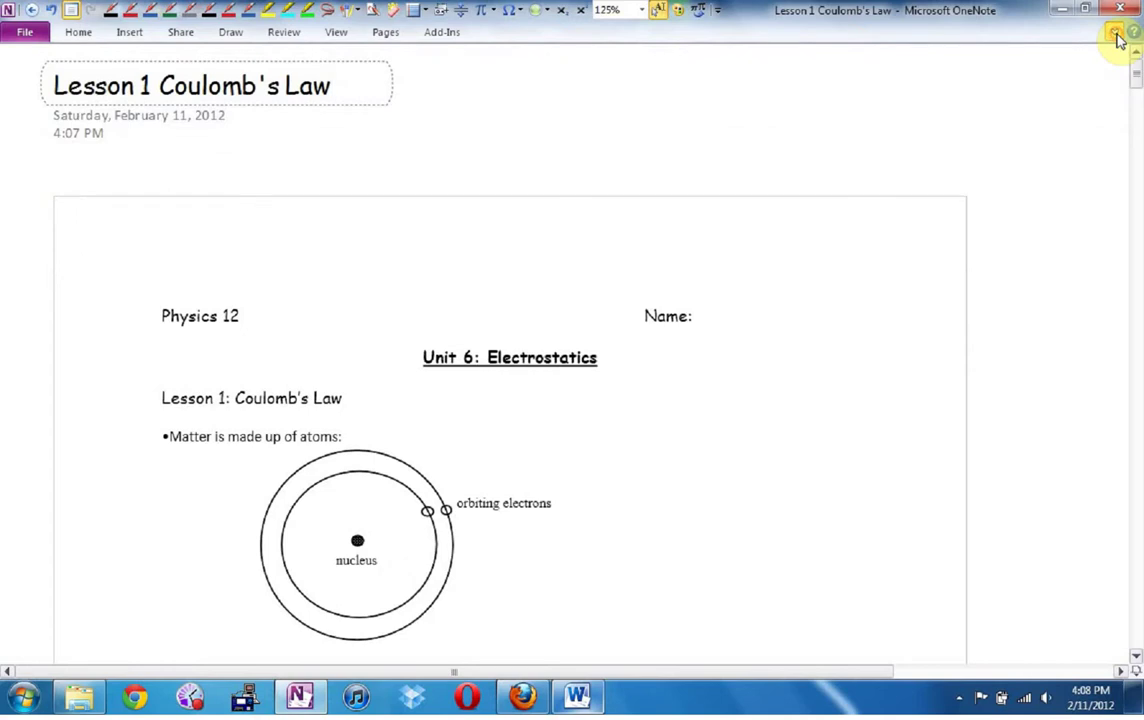
pyautogui.click(1116, 35)
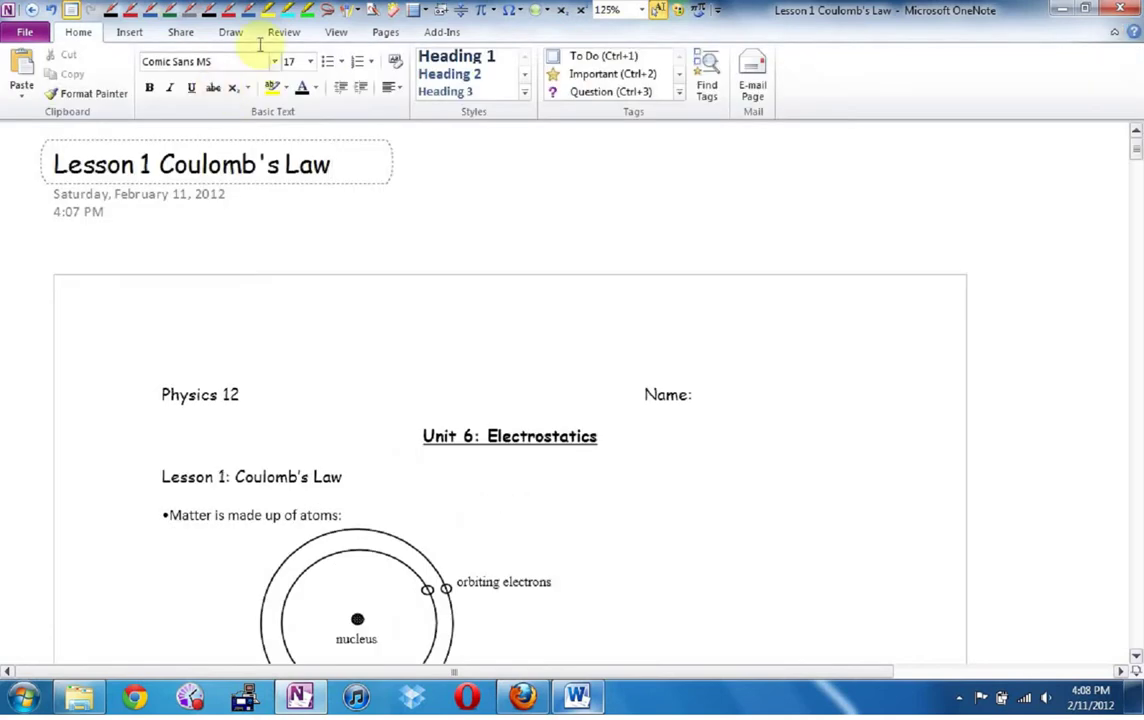
pyautogui.click(233, 34)
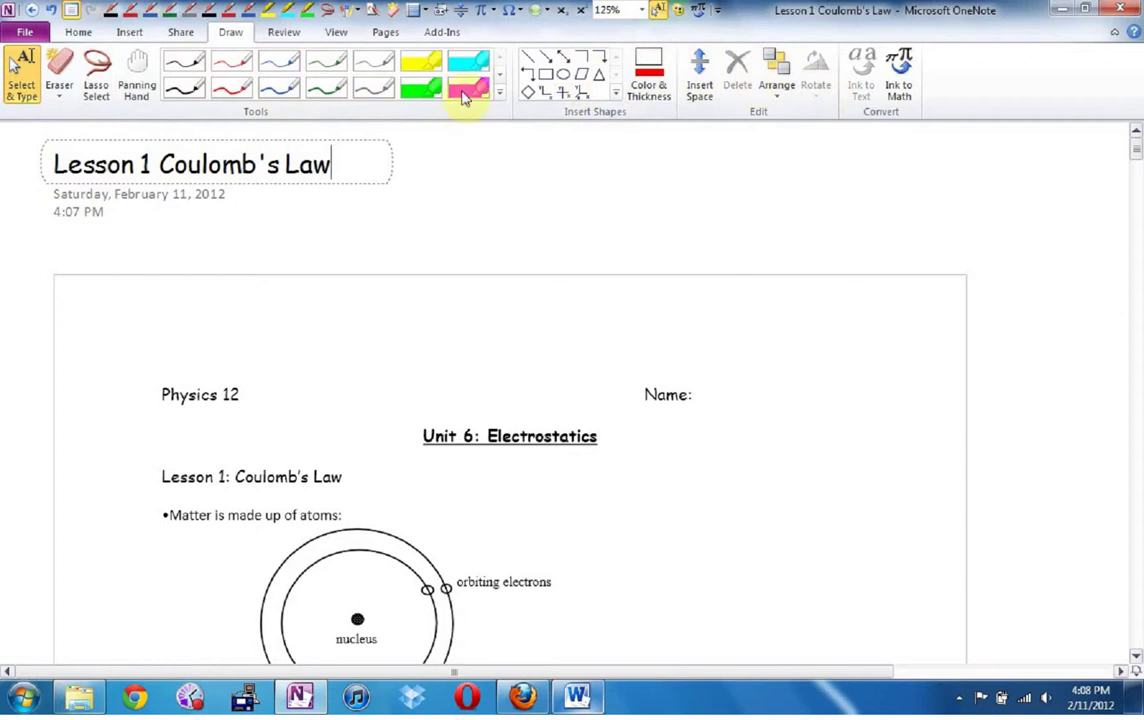
pyautogui.click(1110, 35)
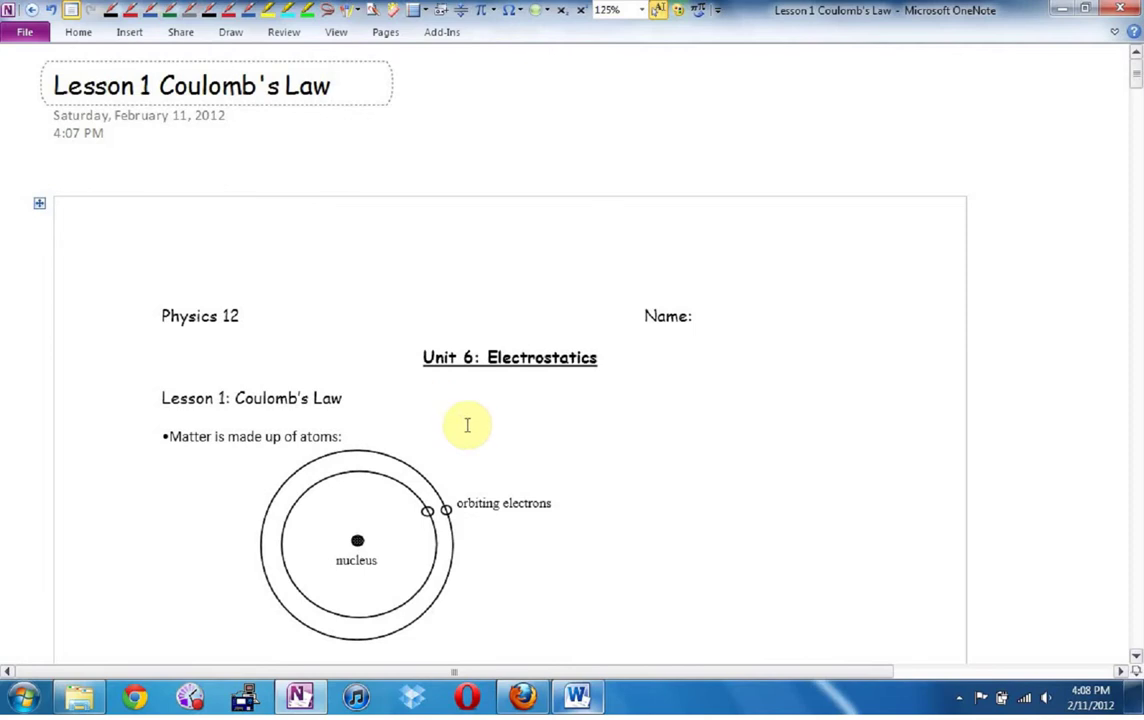
pyautogui.click(959, 698)
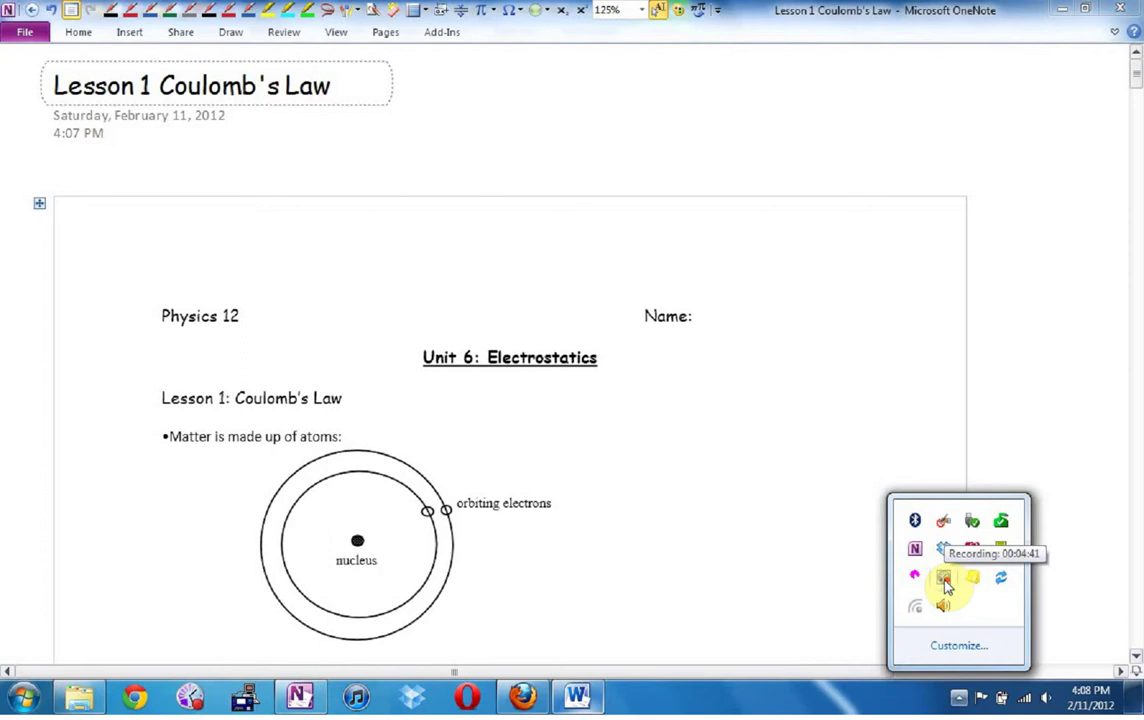
pyautogui.click(25, 694)
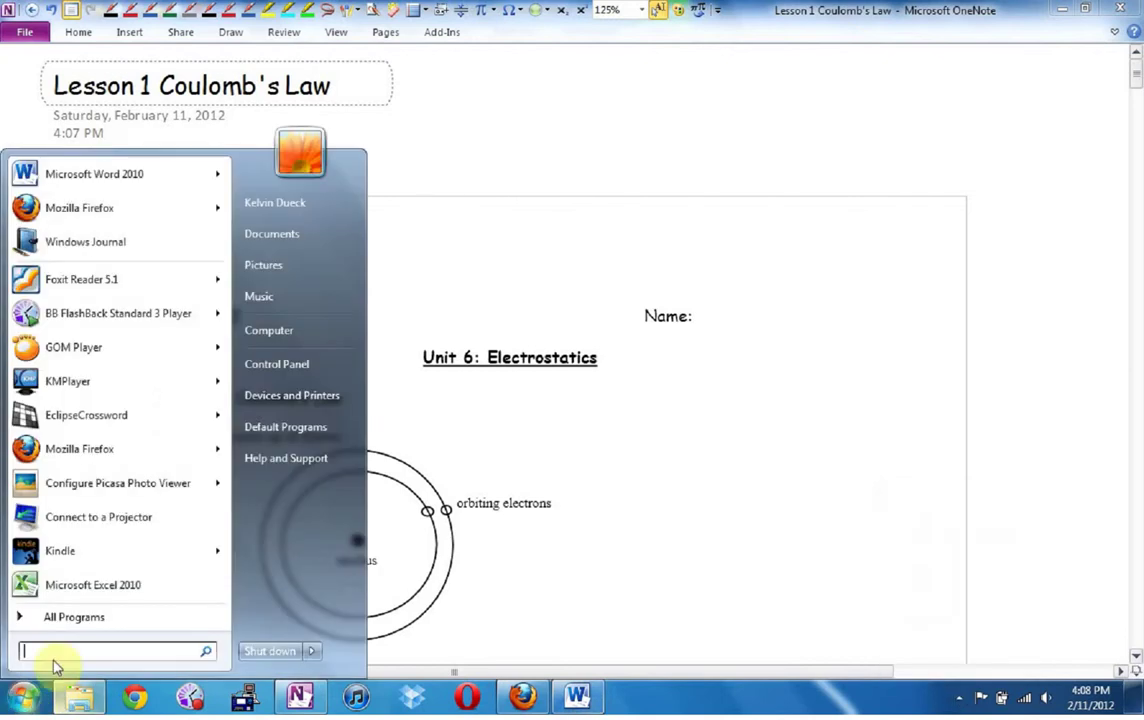
pyautogui.click(80, 617)
pyautogui.moveTo(228, 326); pyautogui.dragTo(224, 402)
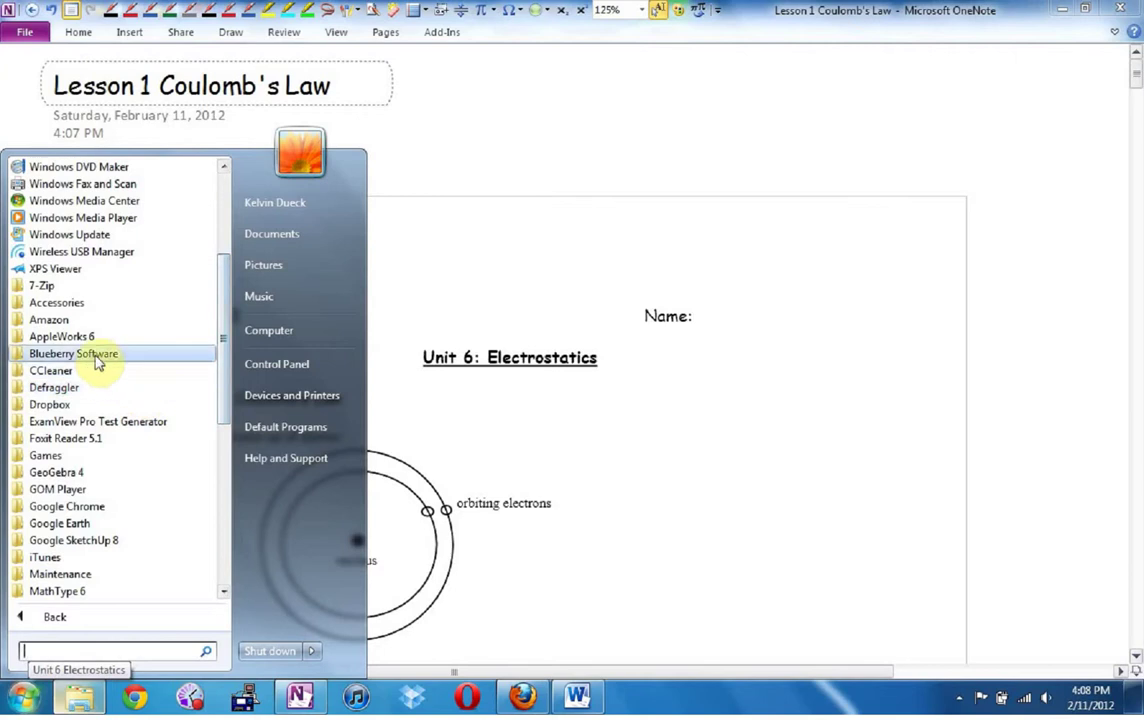
pyautogui.click(96, 357)
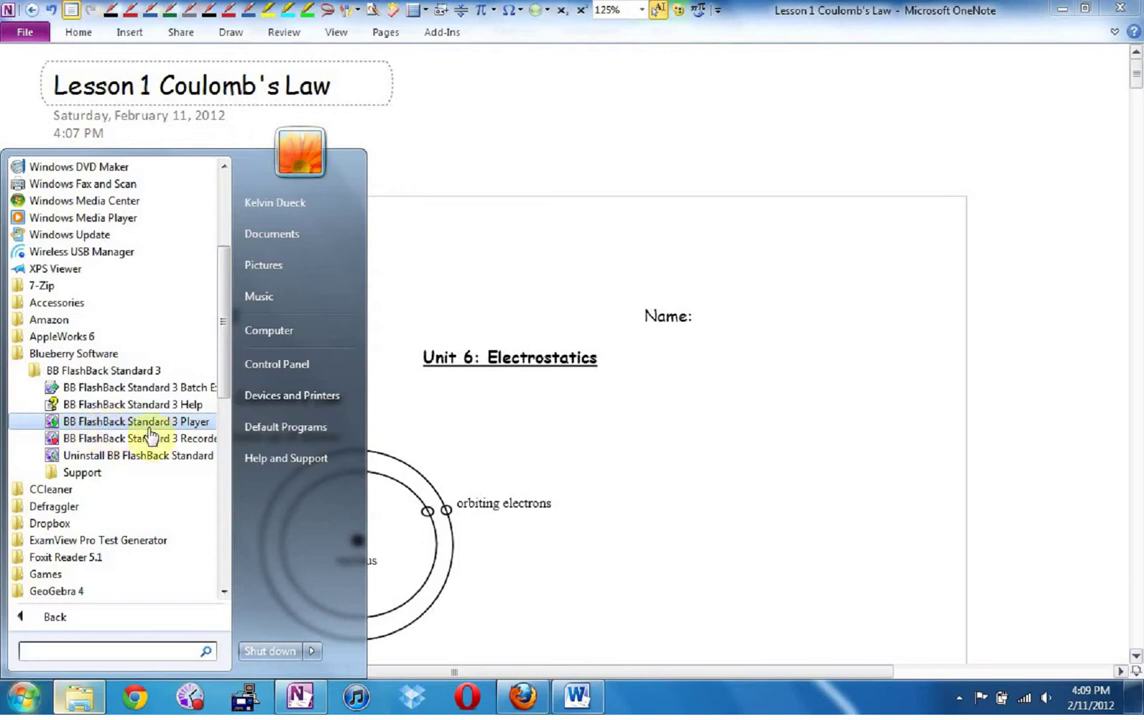
pyautogui.click(478, 345)
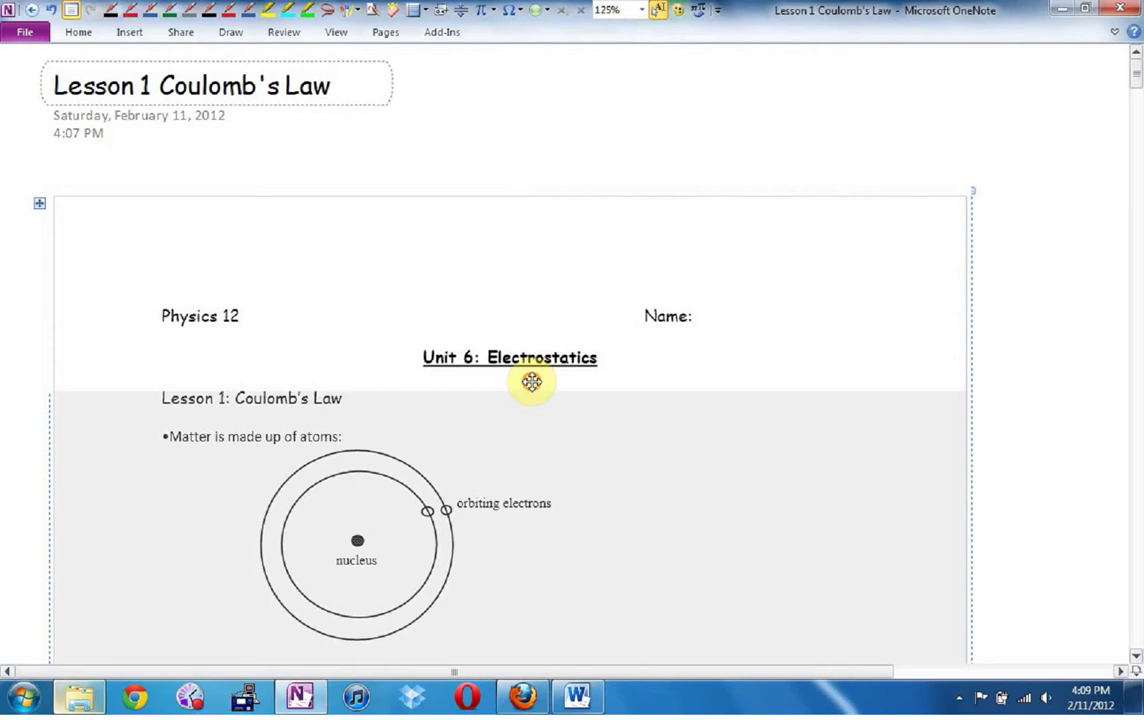
# Deselect the printout, scroll down to example 1 and pick a blue pen.
pyautogui.click(533, 382)
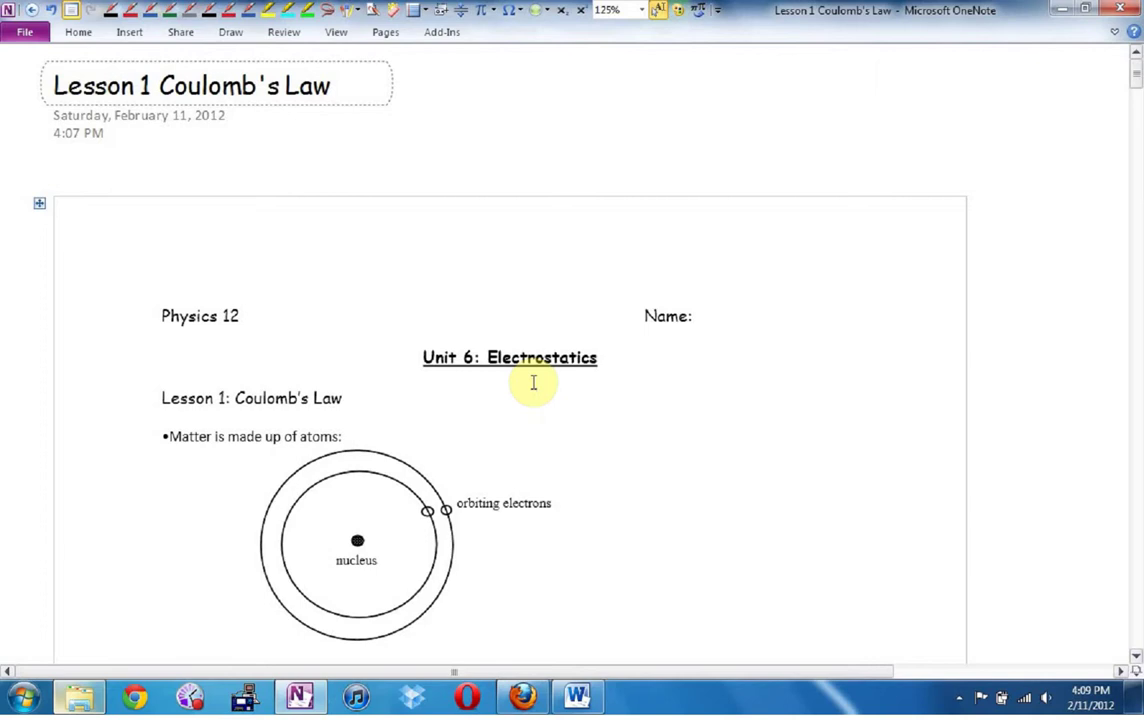
pyautogui.scroll(-2, 533, 382)
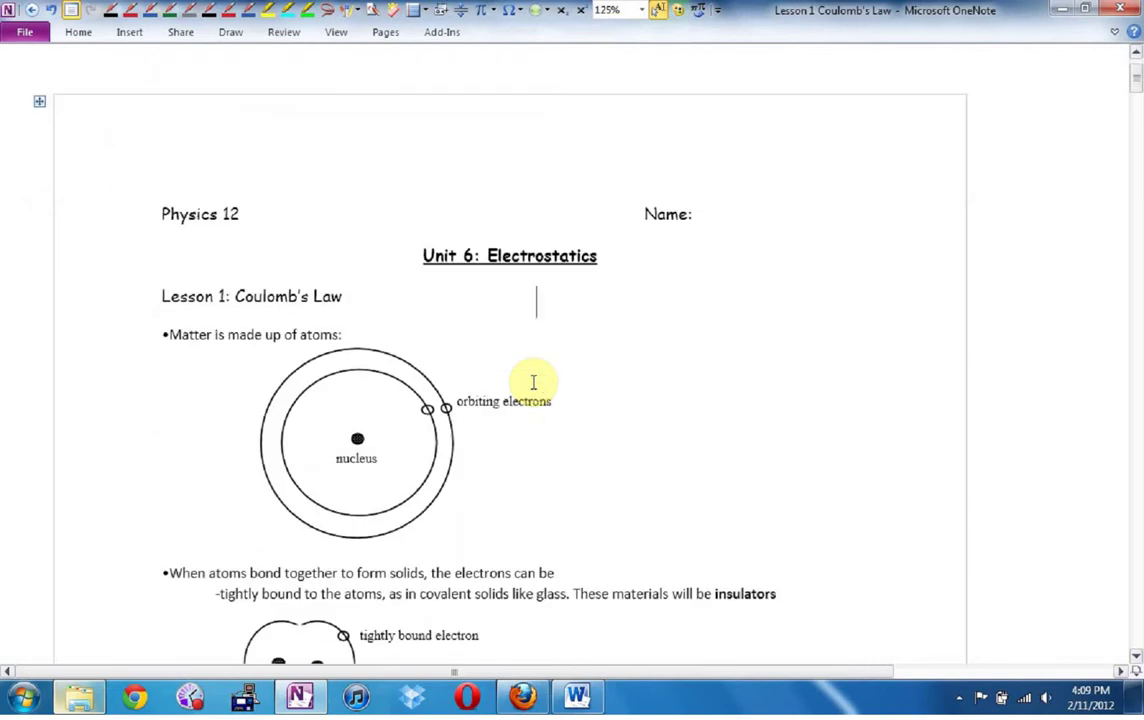
pyautogui.scroll(-3, 533, 382)
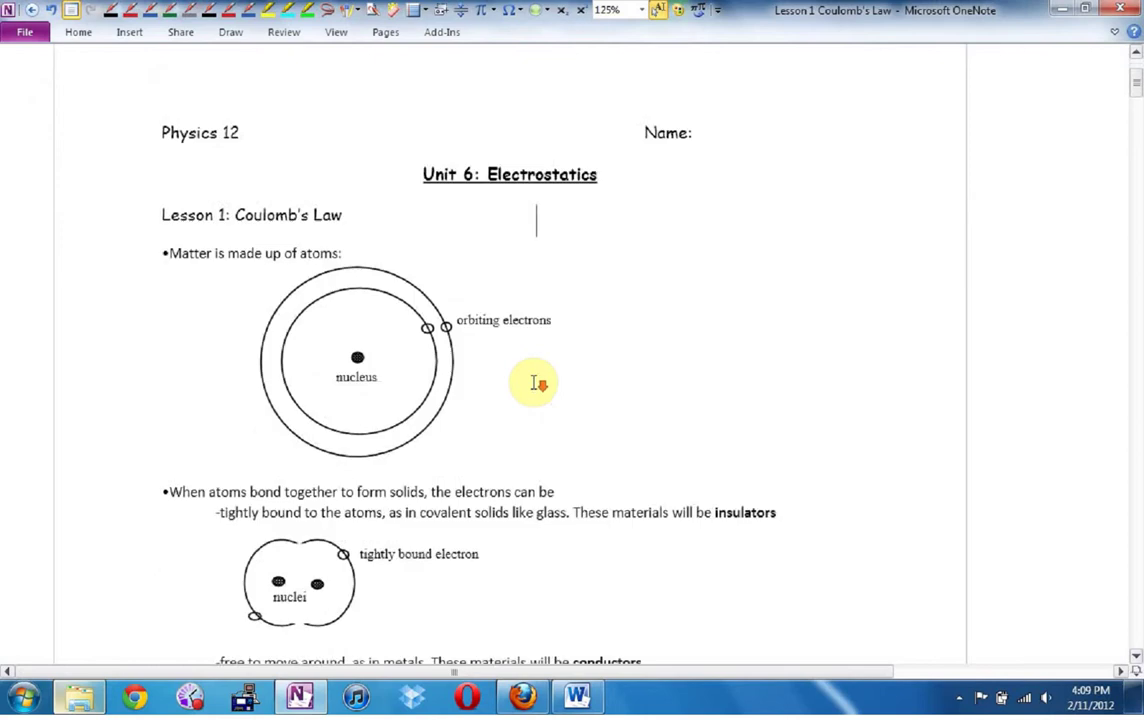
pyautogui.scroll(-15, 533, 382)
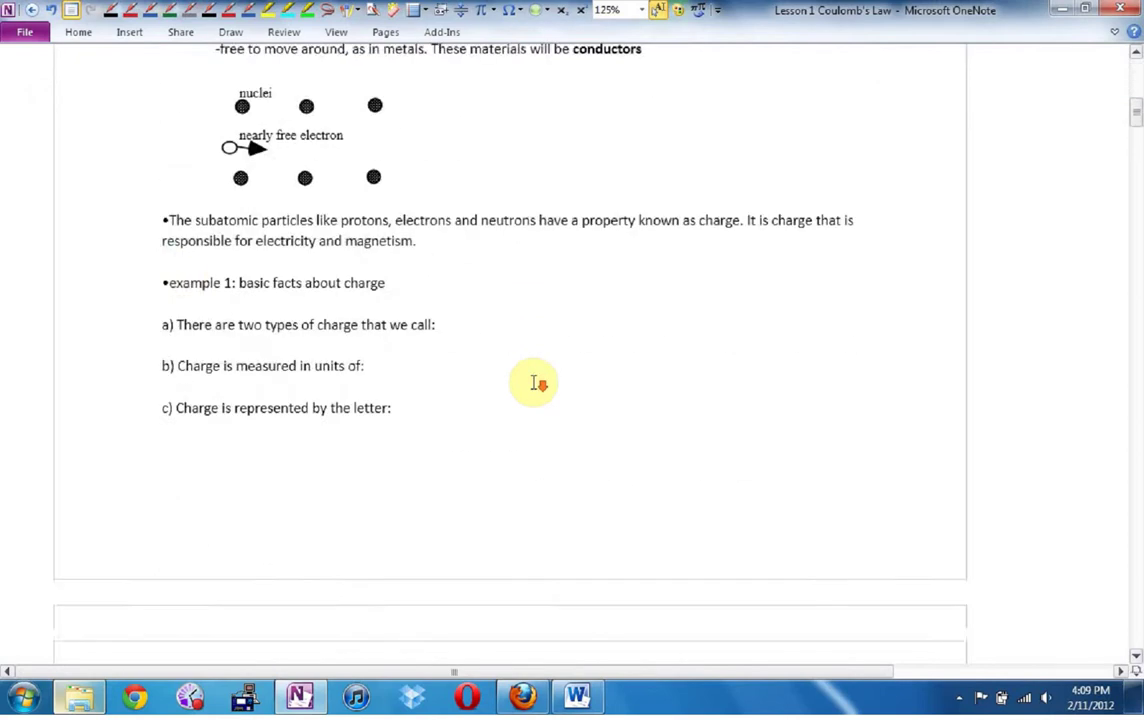
pyautogui.click(150, 222)
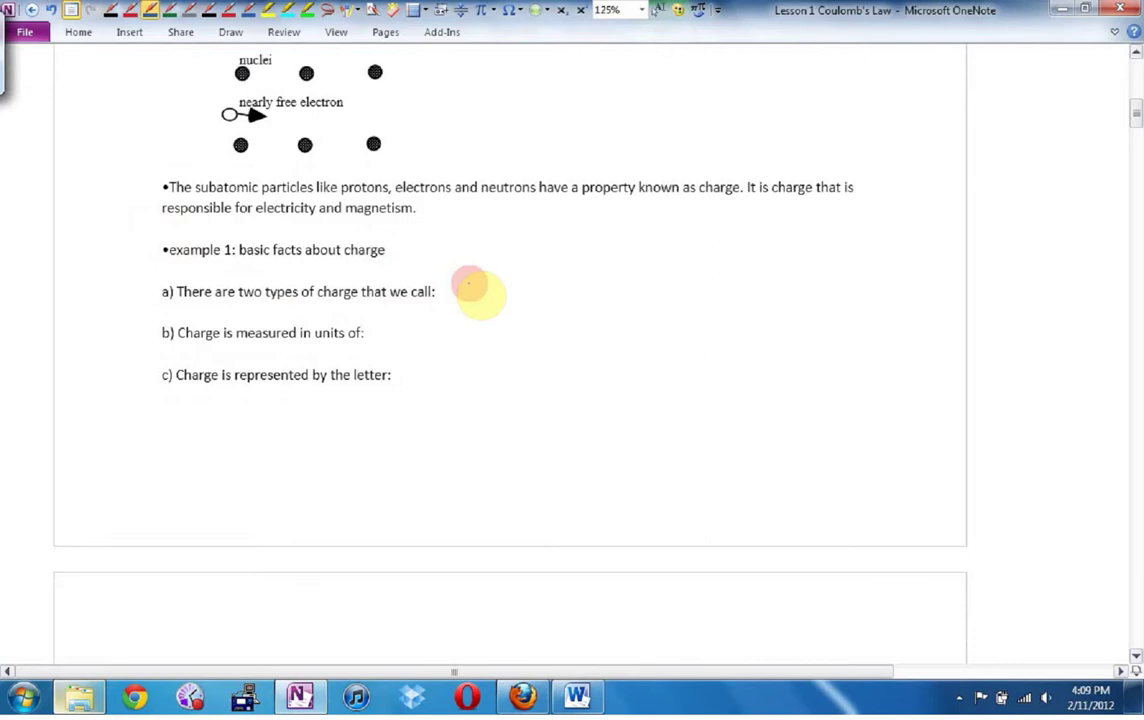
# Handwrite 'positive, negative', 'coulombs' and 'Q' beside questions a), b) and c).
pyautogui.click(455, 287)
pyautogui.moveTo(455, 287)
pyautogui.mouseDown()
pyautogui.moveTo(511, 283)
pyautogui.moveTo(519, 270)
pyautogui.moveTo(582, 294)
pyautogui.moveTo(748, 285)
pyautogui.moveTo(730, 299)
pyautogui.mouseUp()
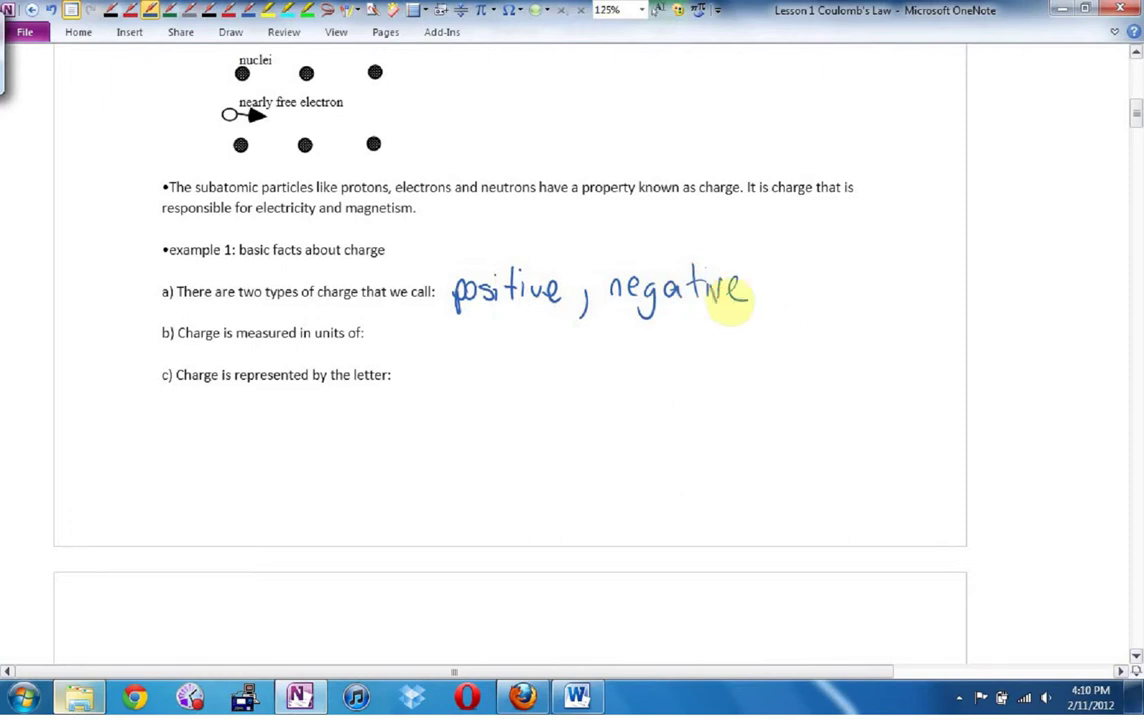
pyautogui.moveTo(384, 328)
pyautogui.mouseDown()
pyautogui.moveTo(421, 319)
pyautogui.moveTo(462, 333)
pyautogui.moveTo(470, 317)
pyautogui.moveTo(493, 340)
pyautogui.mouseUp()
pyautogui.moveTo(266, 392)
pyautogui.mouseDown()
pyautogui.moveTo(281, 396)
pyautogui.moveTo(285, 428)
pyautogui.mouseUp()
# Scroll down the lesson and draw an ink circle around exercise number '9.'.
pyautogui.scroll(-15, 300, 430)
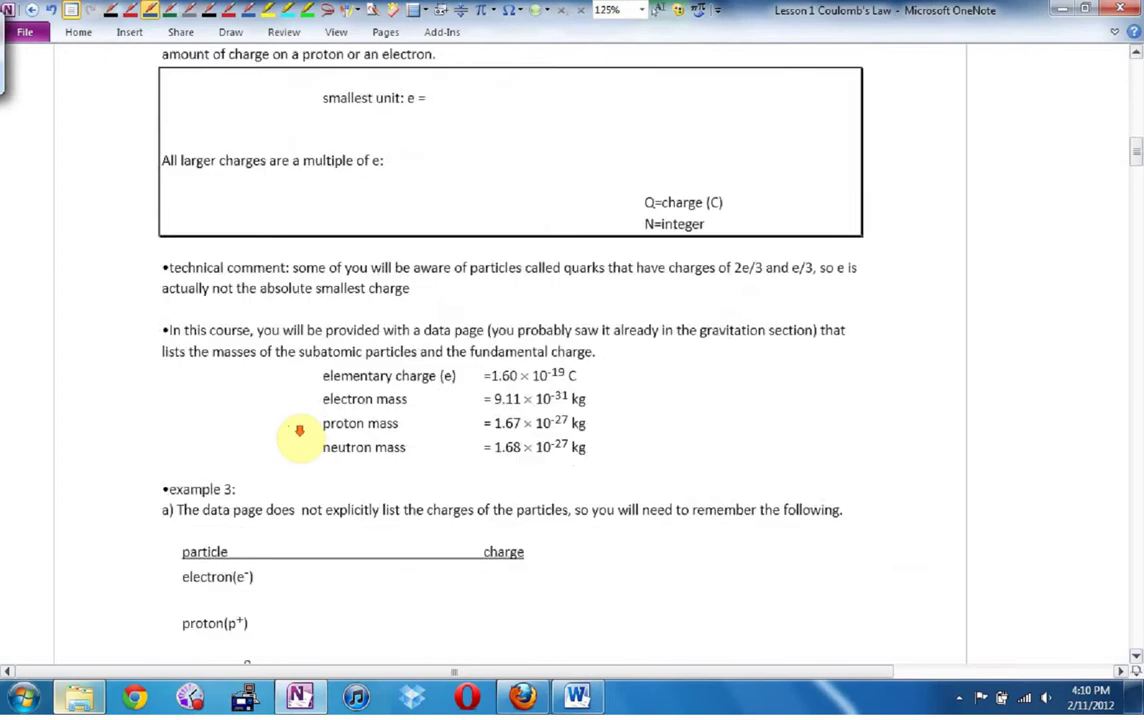
pyautogui.scroll(-20, 300, 430)
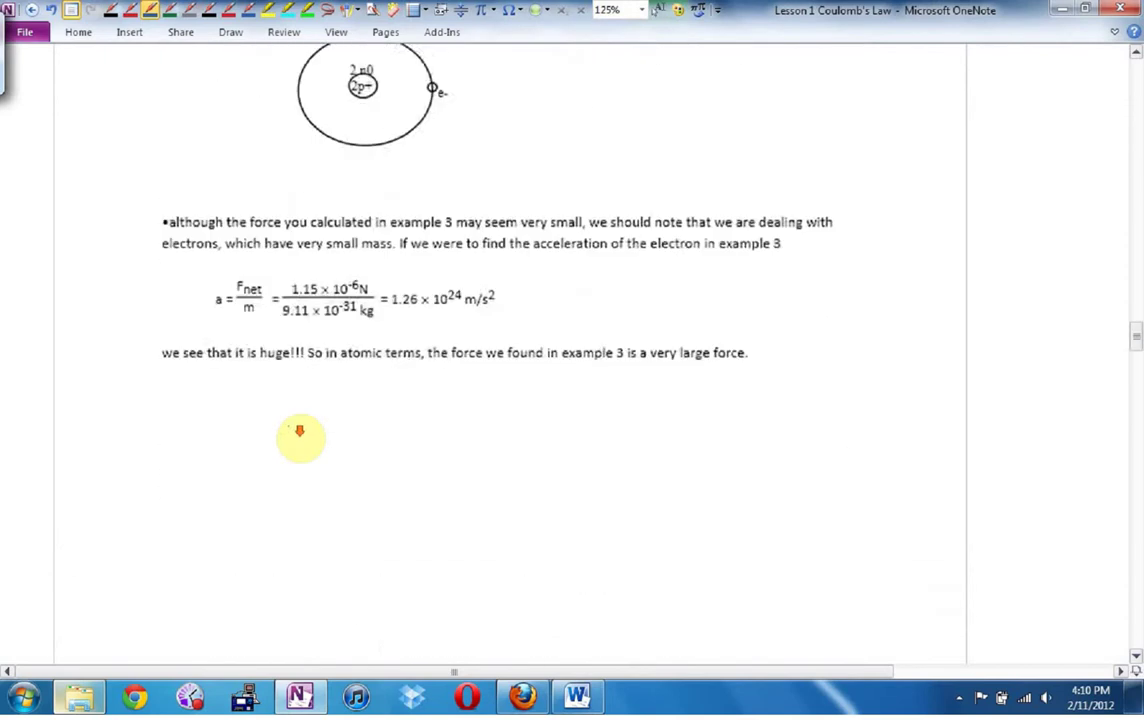
pyautogui.scroll(-15, 300, 430)
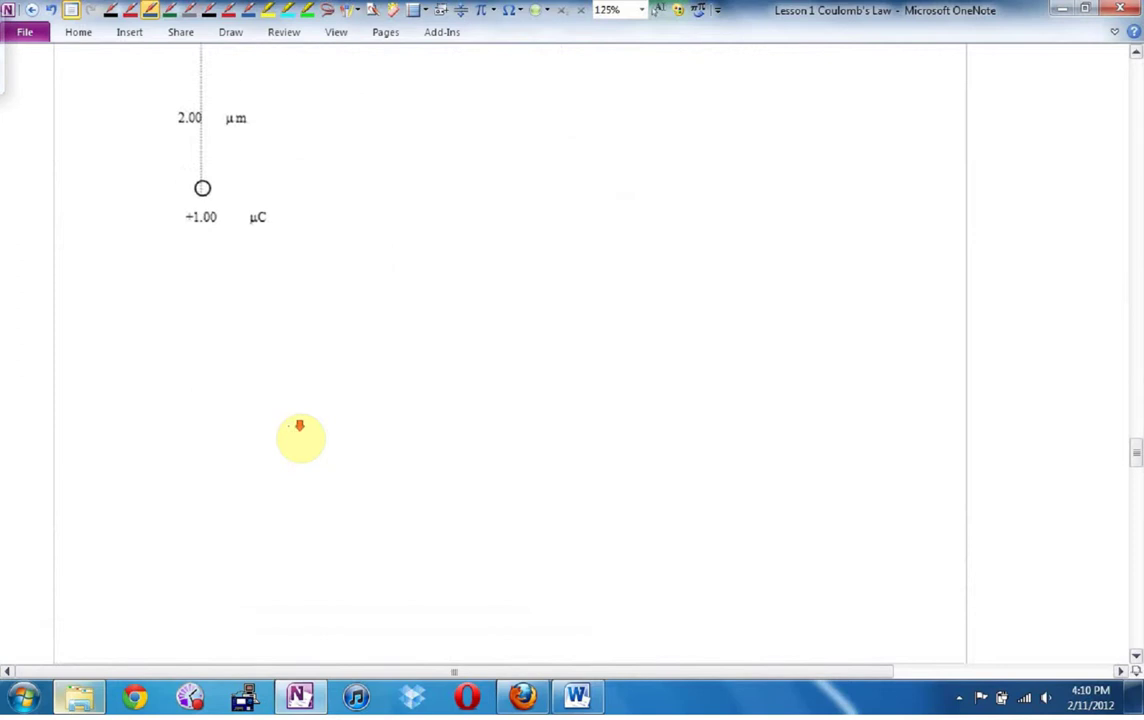
pyautogui.scroll(3, 299, 424)
pyautogui.moveTo(165, 207); pyautogui.dragTo(162, 210)
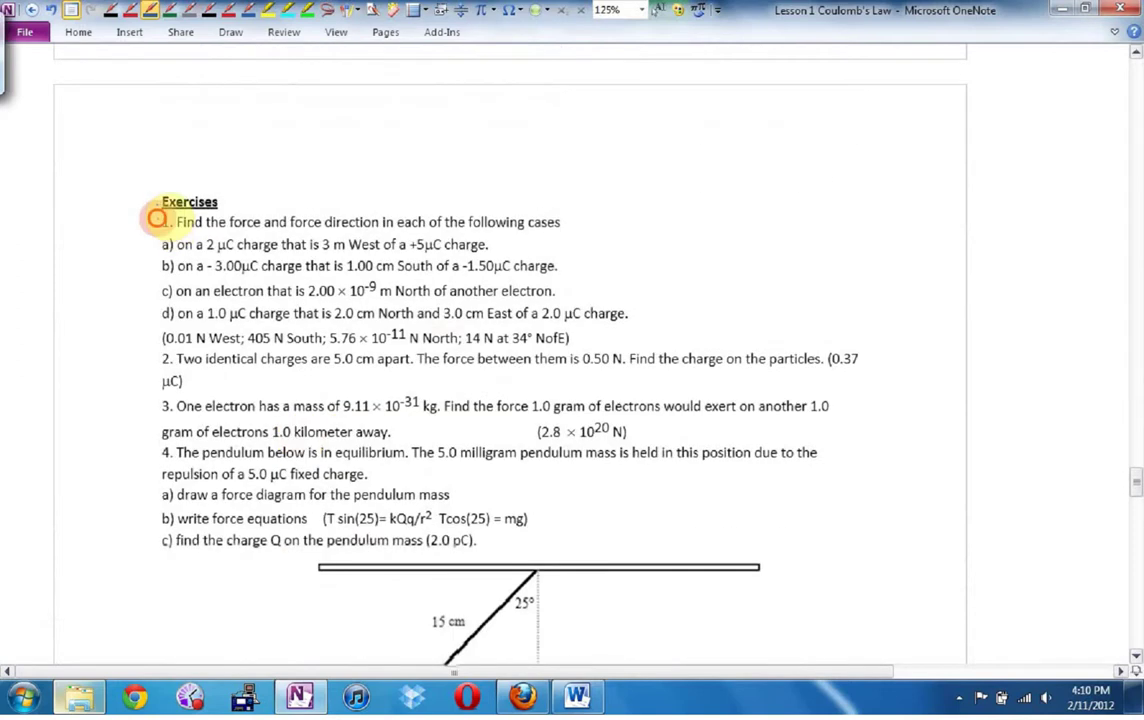
pyautogui.moveTo(166, 392); pyautogui.dragTo(160, 400)
pyautogui.scroll(-4, 158, 430)
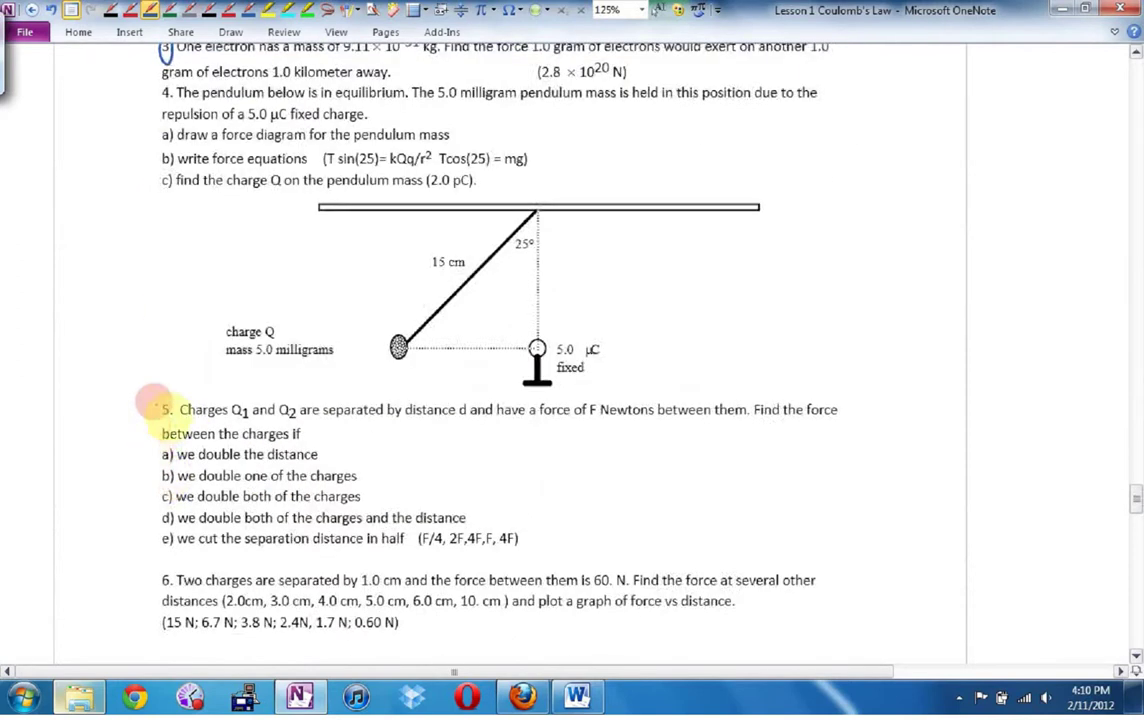
pyautogui.scroll(-4, 150, 440)
pyautogui.scroll(-5, 150, 440)
pyautogui.moveTo(166, 300); pyautogui.dragTo(158, 296)
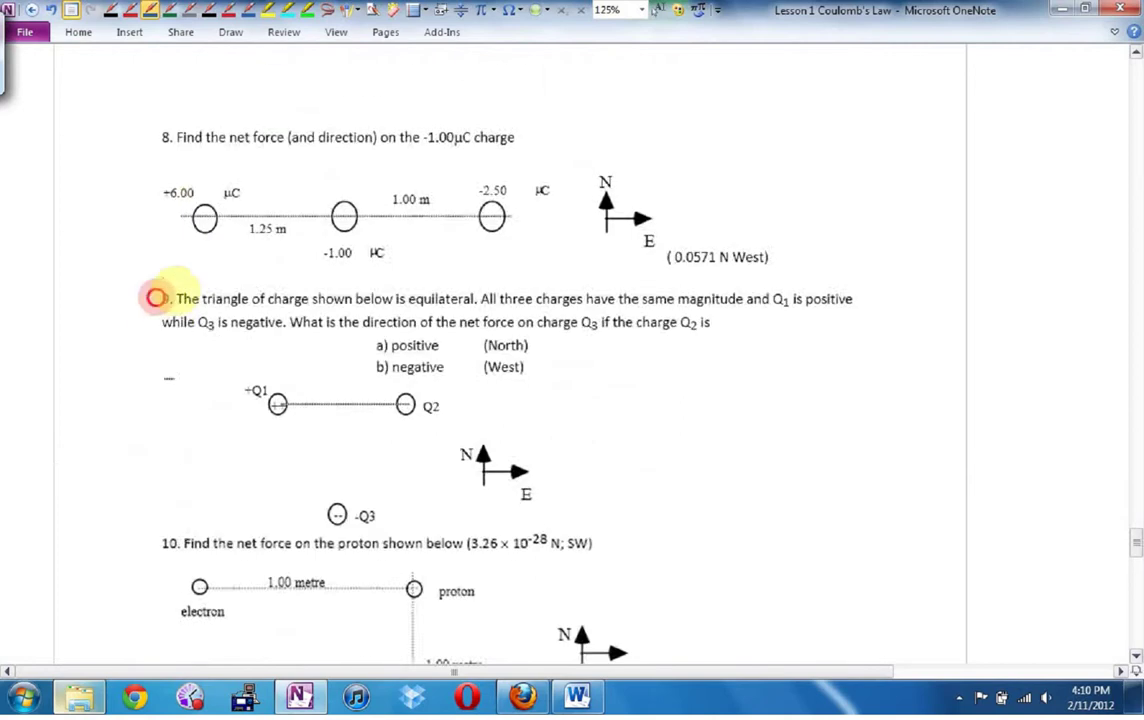
# Stop inking and leave Full Page View so notebooks and pages show again.
pyautogui.scroll(-6, 190, 320)
pyautogui.scroll(-5, 170, 520)
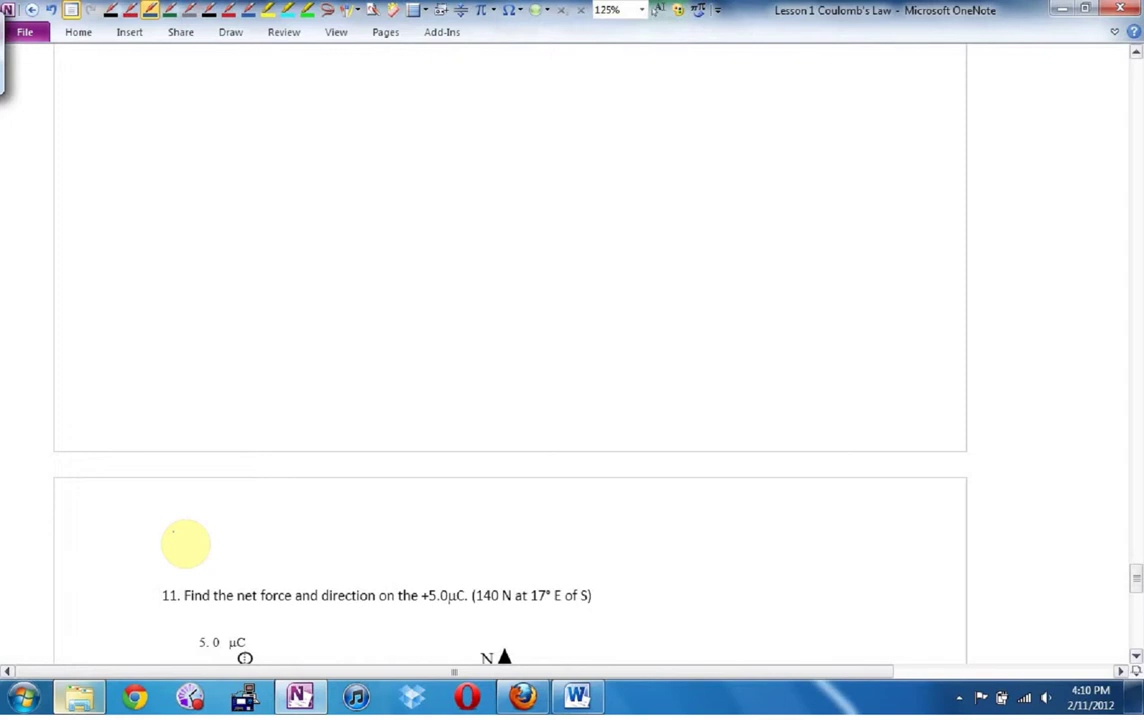
pyautogui.press('Escape')
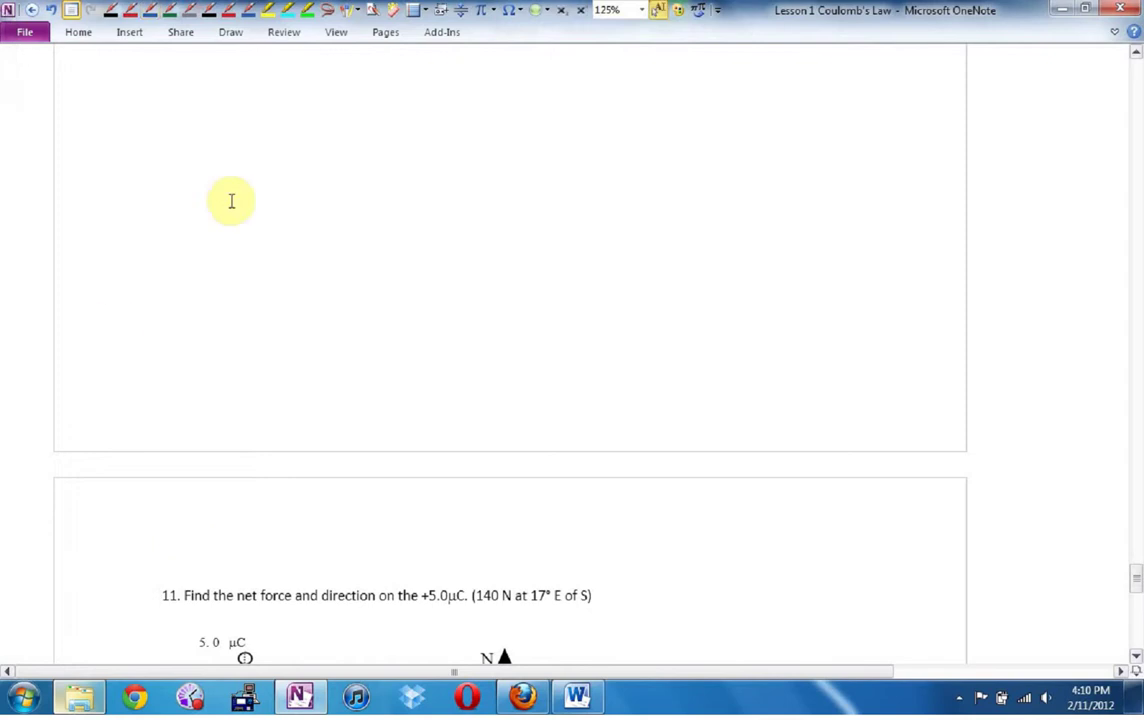
pyautogui.click(70, 12)
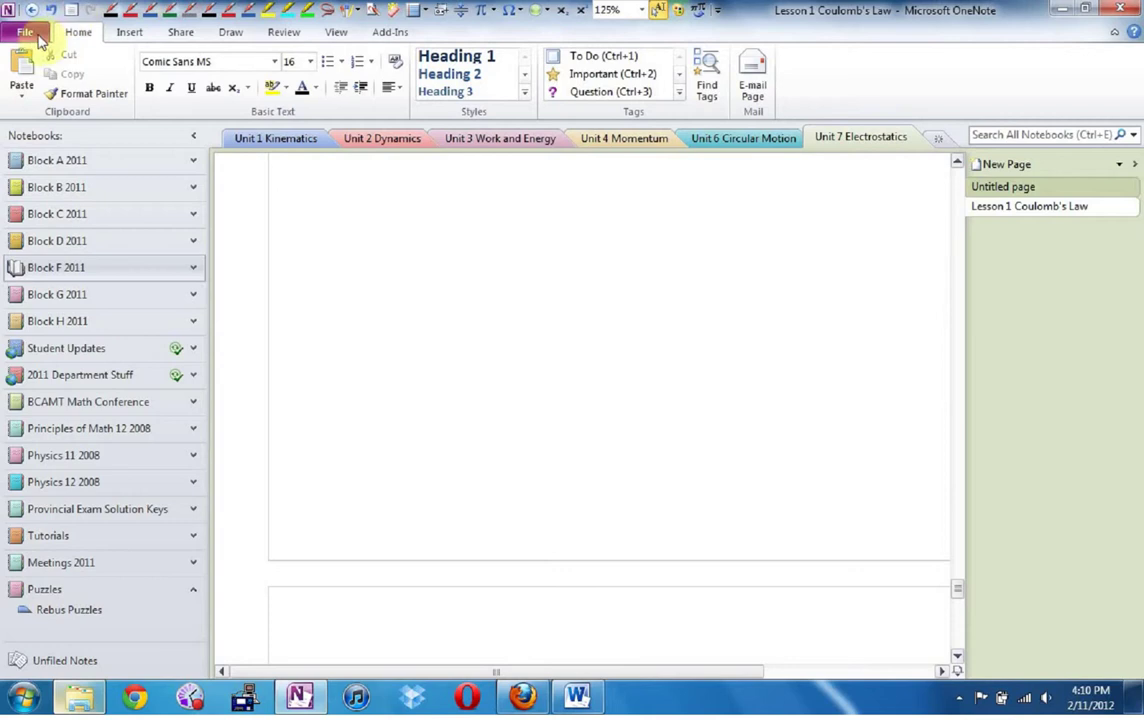
# Select the Lesson 1 Coulomb's Law page and save the Page as PDF (*.pdf).
pyautogui.click(1038, 210)
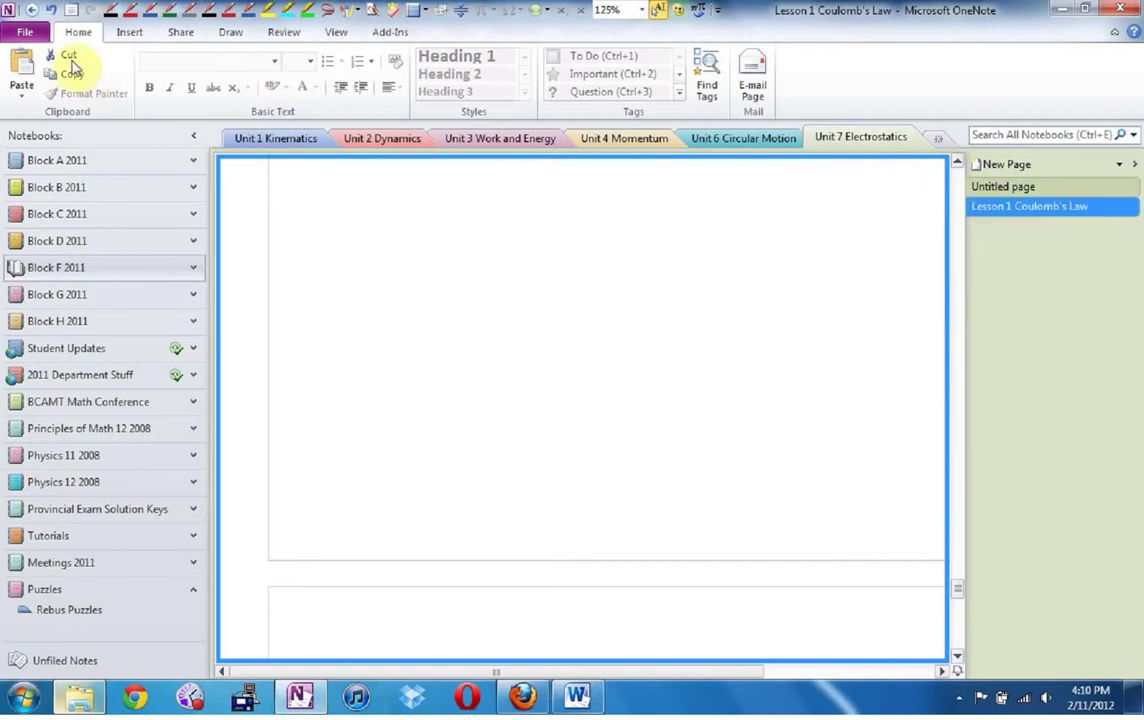
pyautogui.click(30, 38)
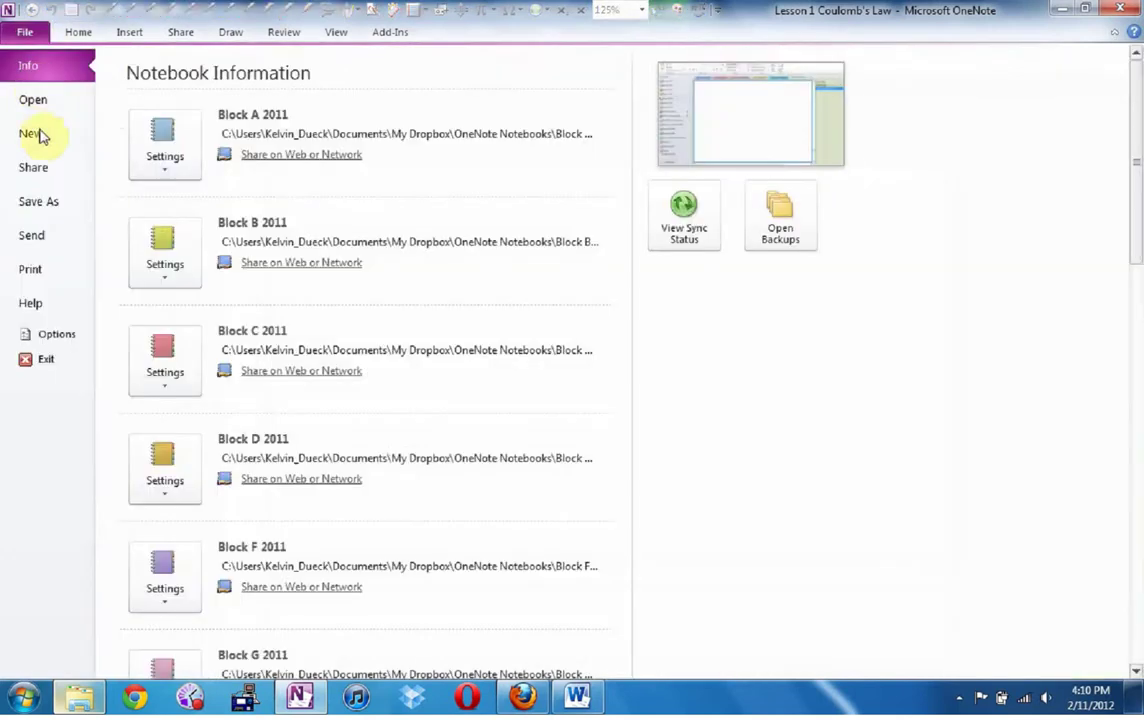
pyautogui.click(44, 203)
pyautogui.click(482, 302)
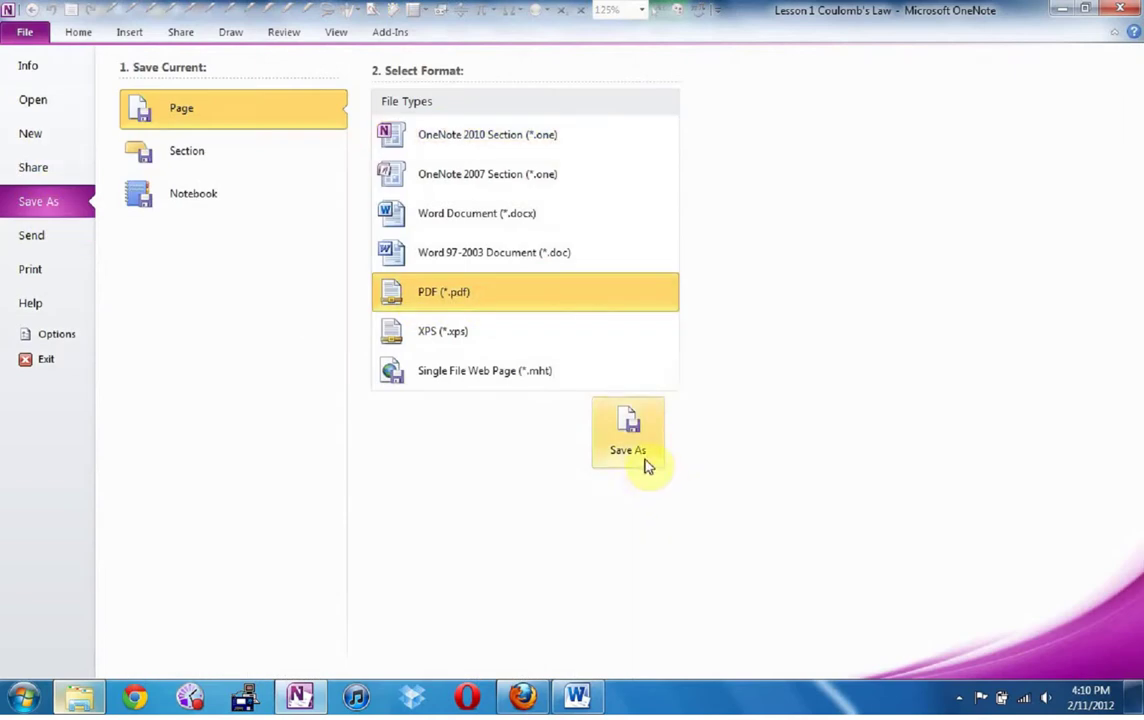
pyautogui.click(645, 462)
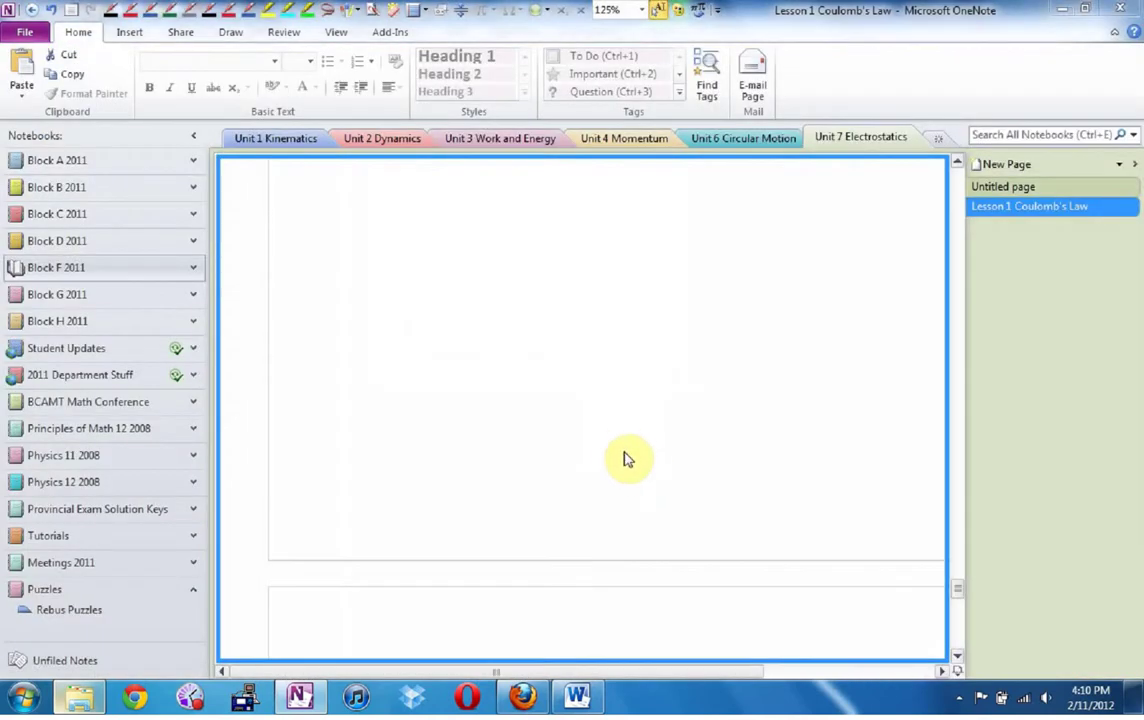
# Browse the Save As dialog to Dropbox › Notes for Students › Block F, then cancel.
pyautogui.scroll(1, 130, 170)
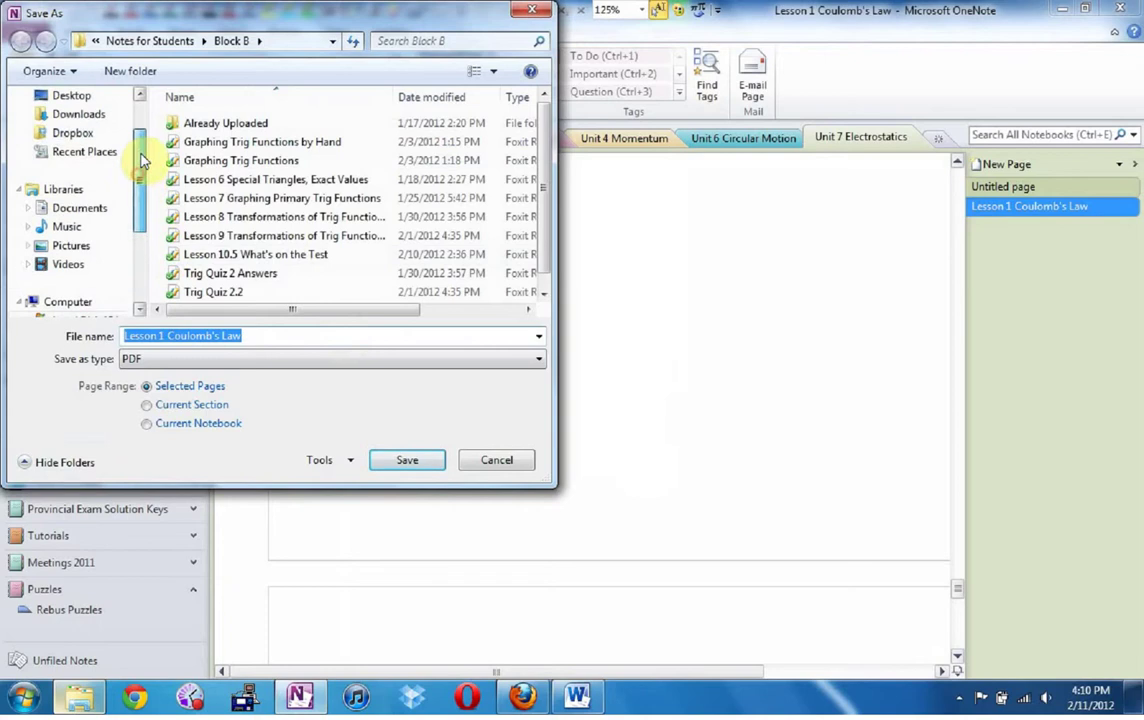
pyautogui.click(72, 132)
pyautogui.moveTo(540, 123); pyautogui.dragTo(545, 175)
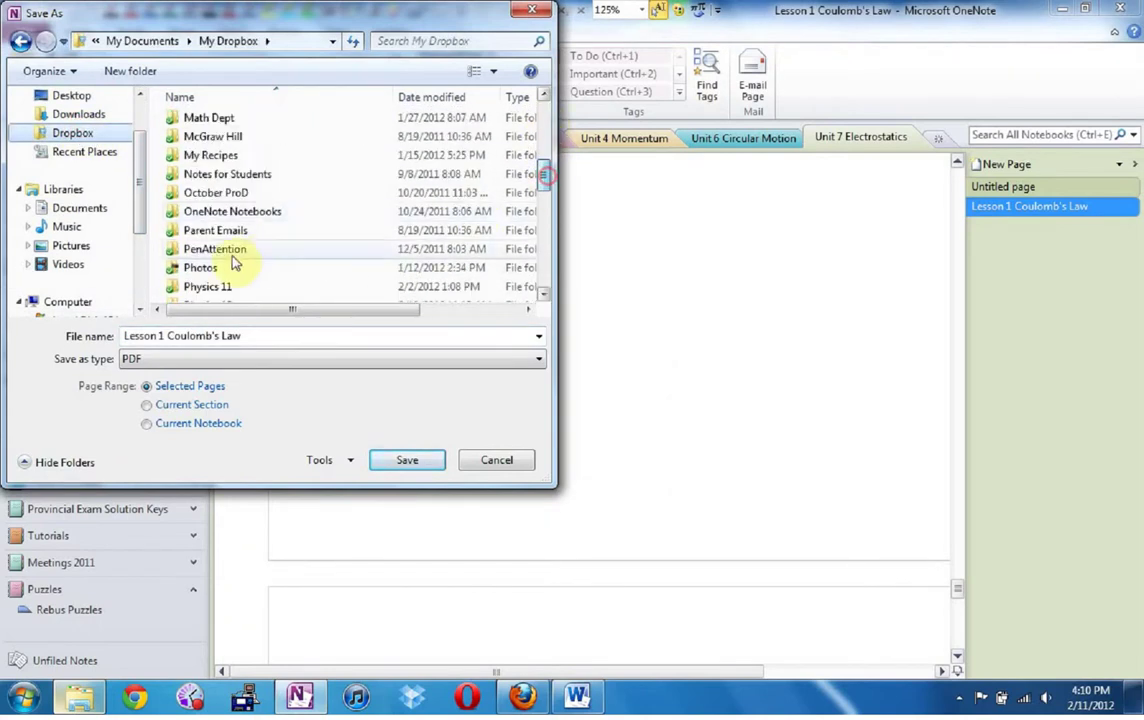
pyautogui.doubleClick(240, 176)
pyautogui.click(205, 199)
pyautogui.doubleClick(205, 200)
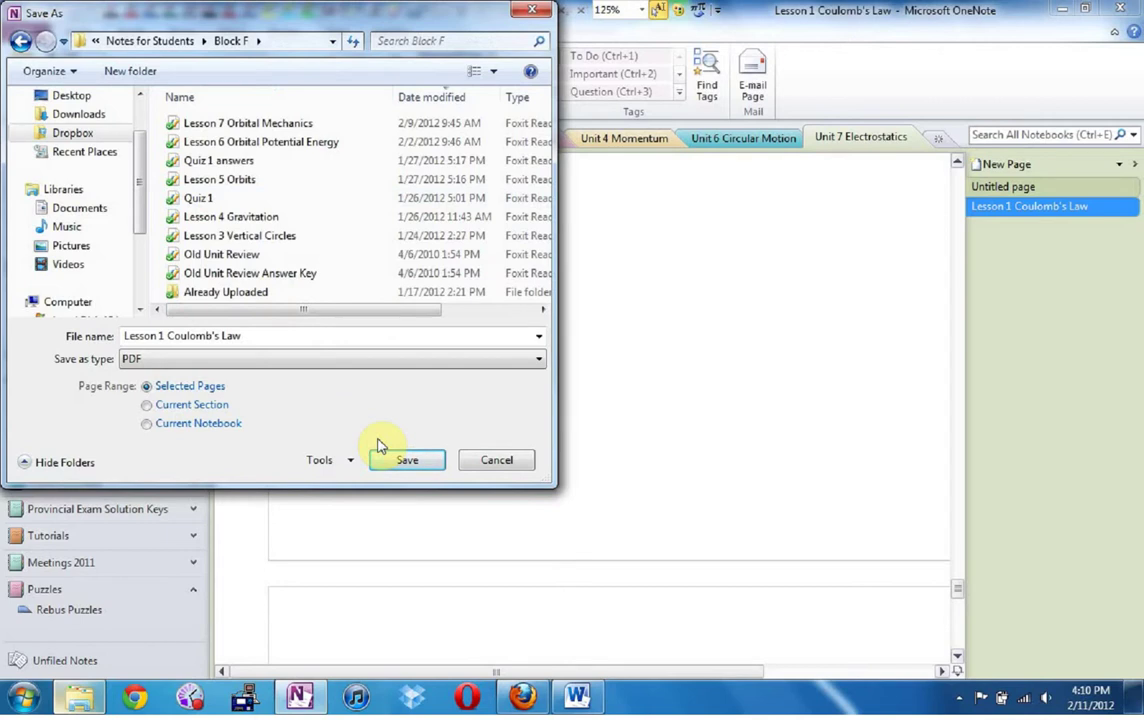
pyautogui.click(494, 461)
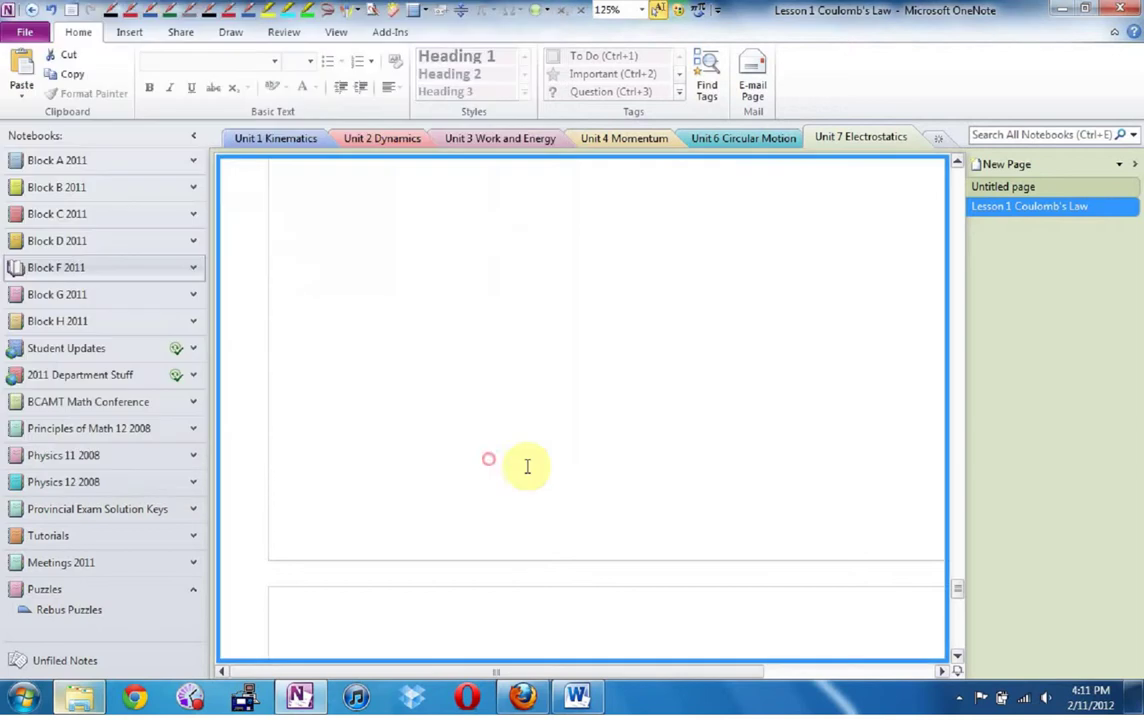
pyautogui.rightClick(1043, 218)
# Delete the Lesson 1 Coulomb's Law page and open Dropbox › Notes for Students › Block F in Explorer.
pyautogui.click(931, 226)
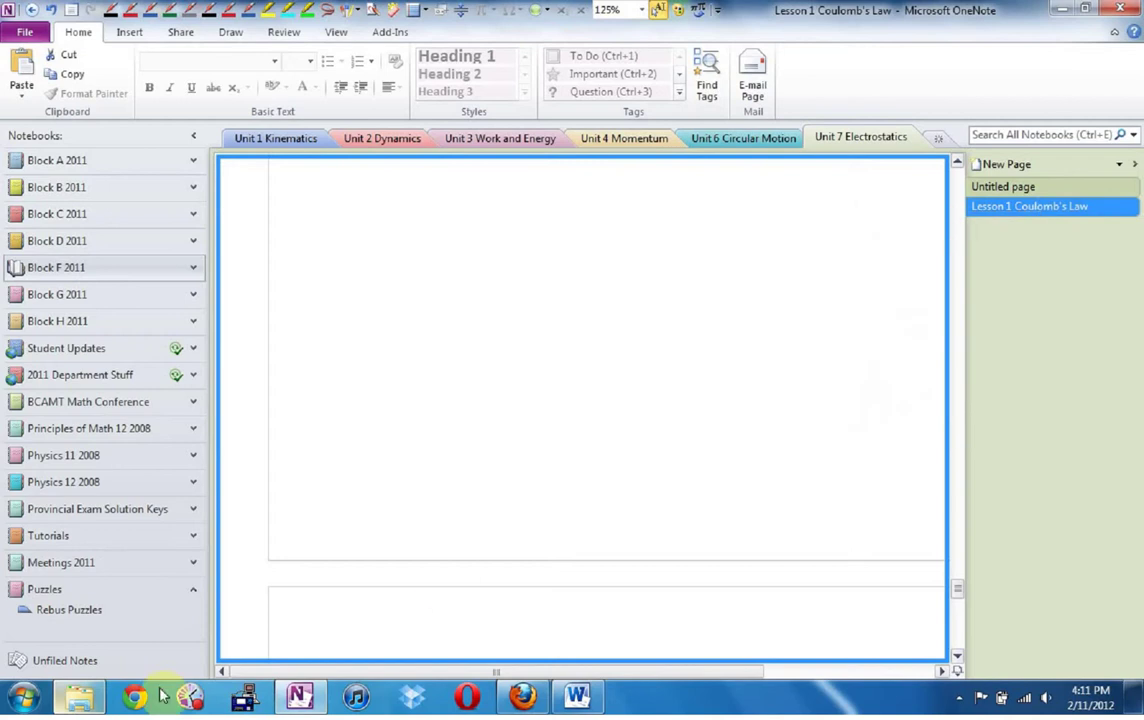
pyautogui.hotkey('alt', 'Tab')
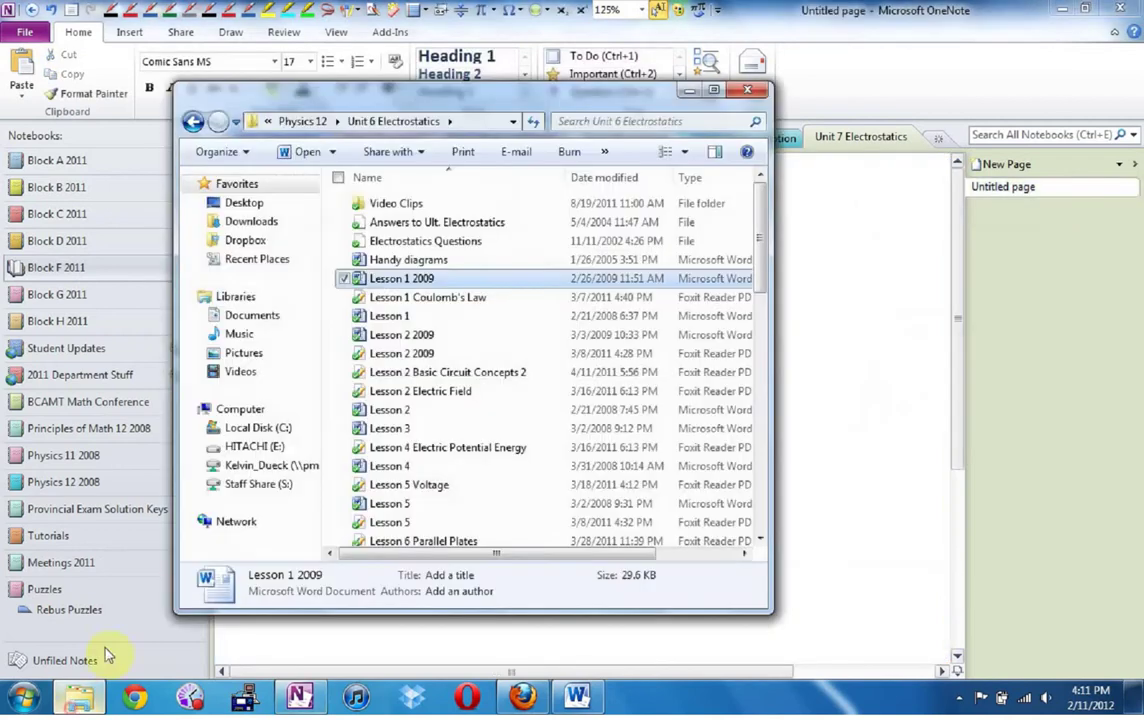
pyautogui.click(240, 240)
pyautogui.doubleClick(415, 405)
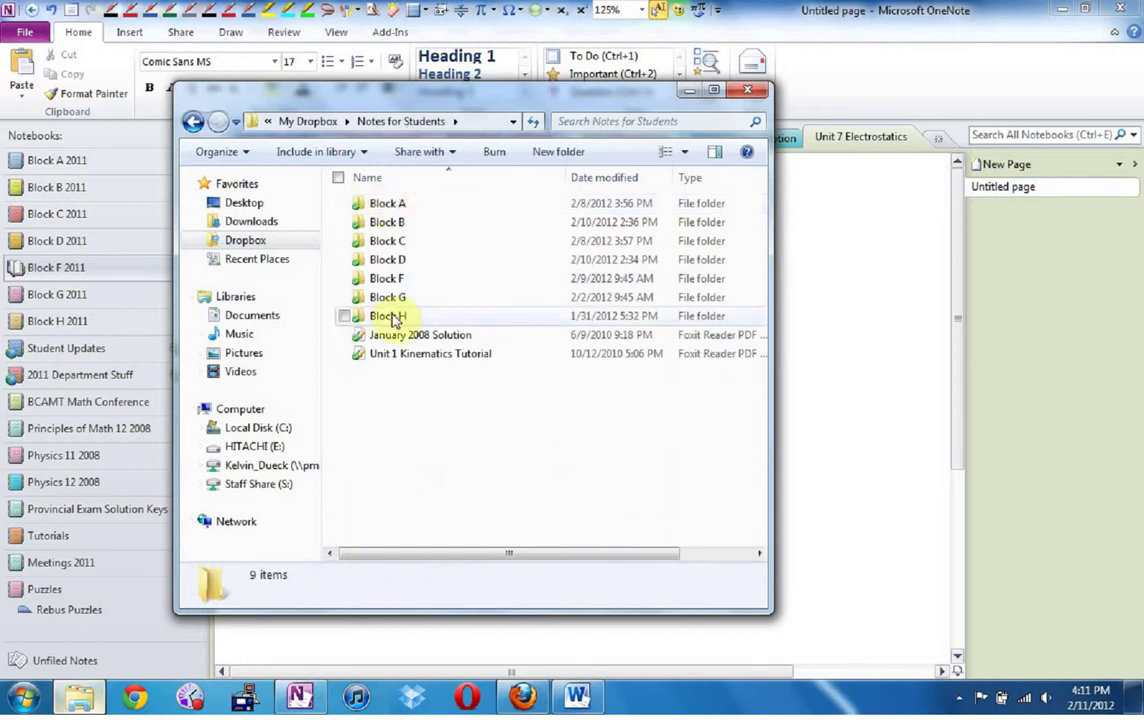
pyautogui.doubleClick(385, 279)
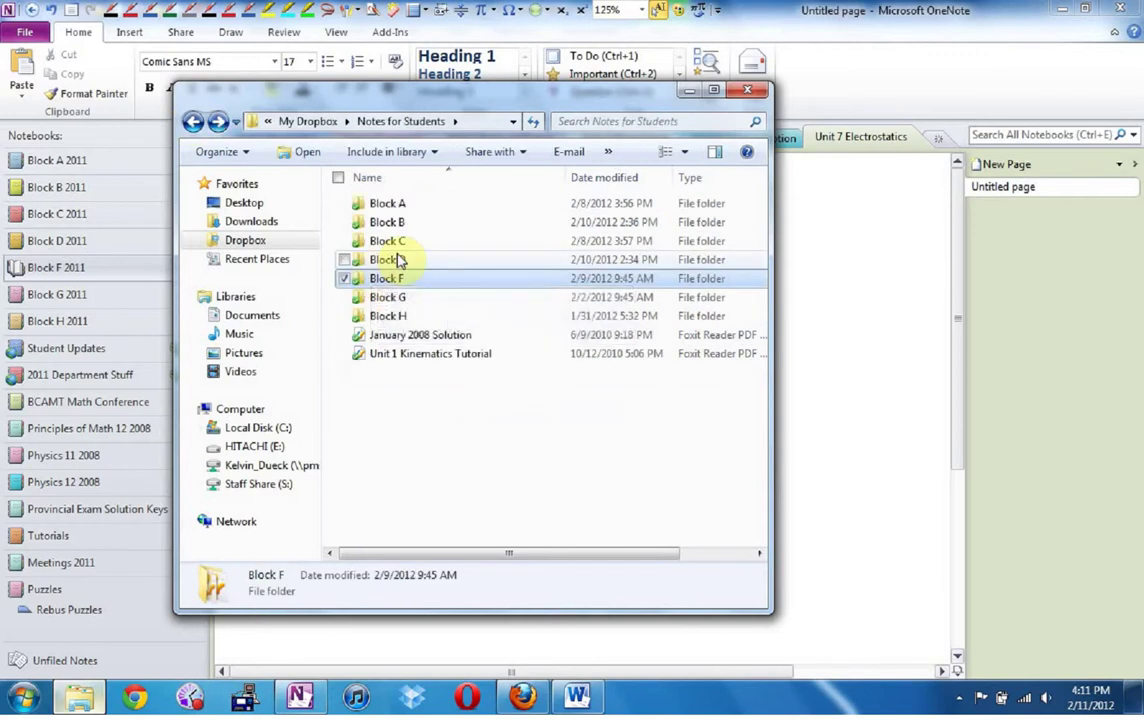
pyautogui.doubleClick(396, 258)
pyautogui.click(192, 122)
pyautogui.click(380, 282)
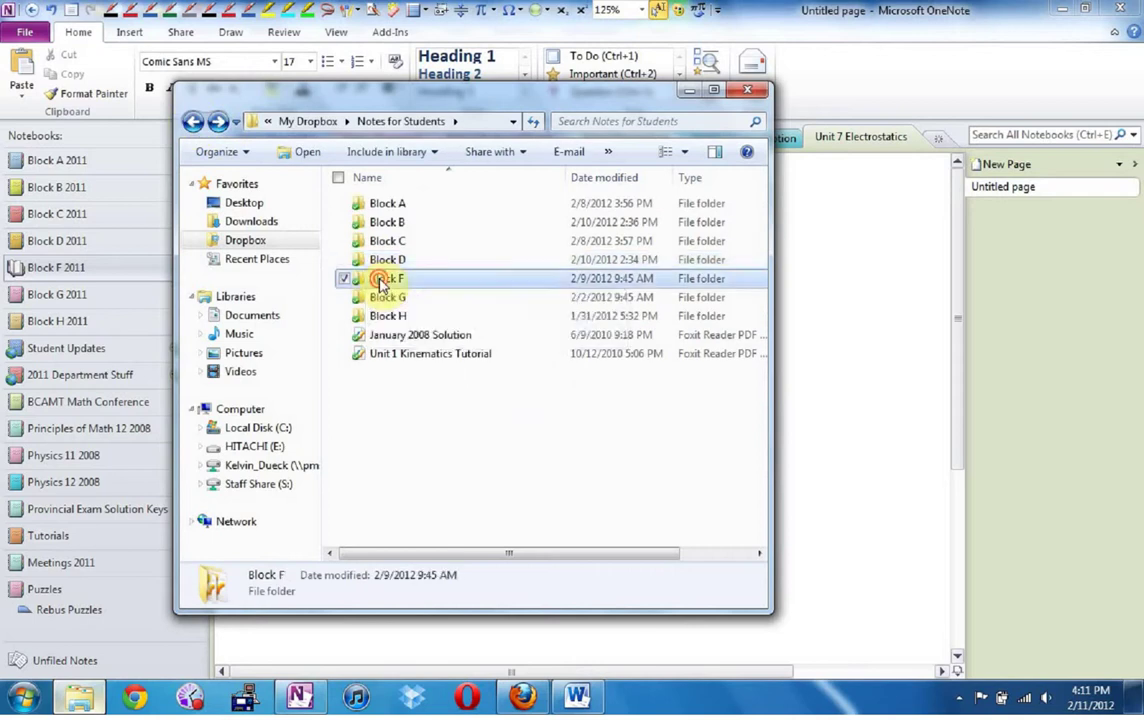
pyautogui.doubleClick(380, 282)
# Select the eight PDFs from Lesson 6 to Old Unit Review Answer Key, preview them, and drag them to Already Uploaded.
pyautogui.click(400, 222)
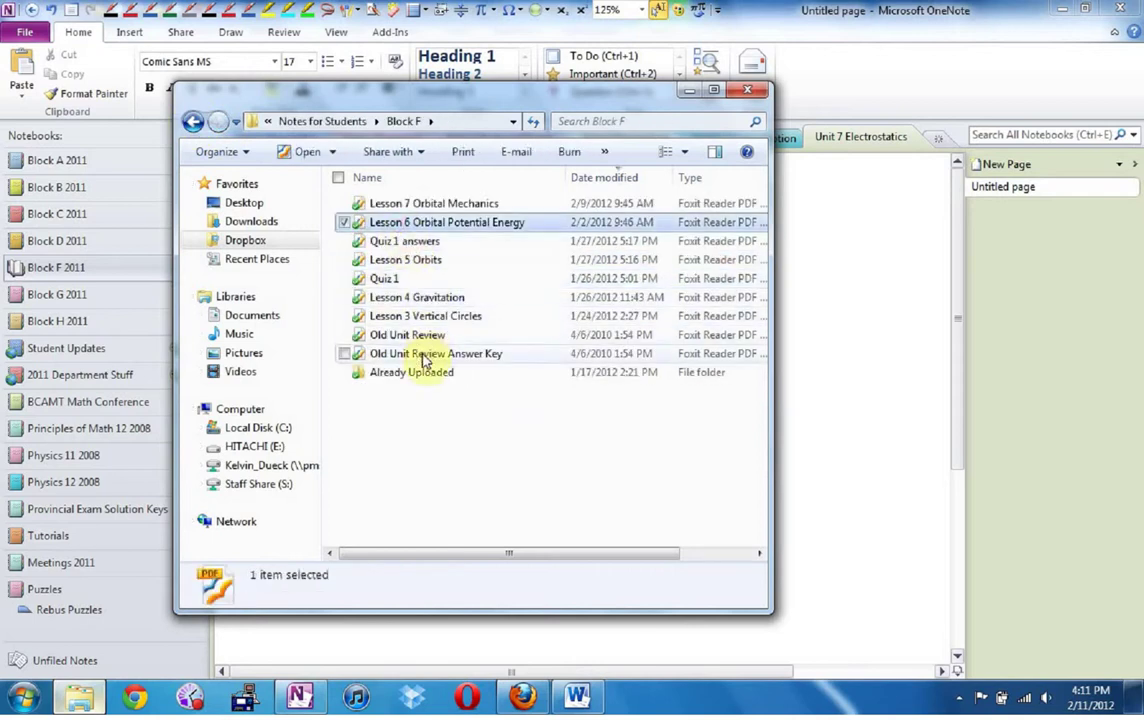
pyautogui.keyDown('shift'); pyautogui.click(424, 355); pyautogui.keyUp('shift')
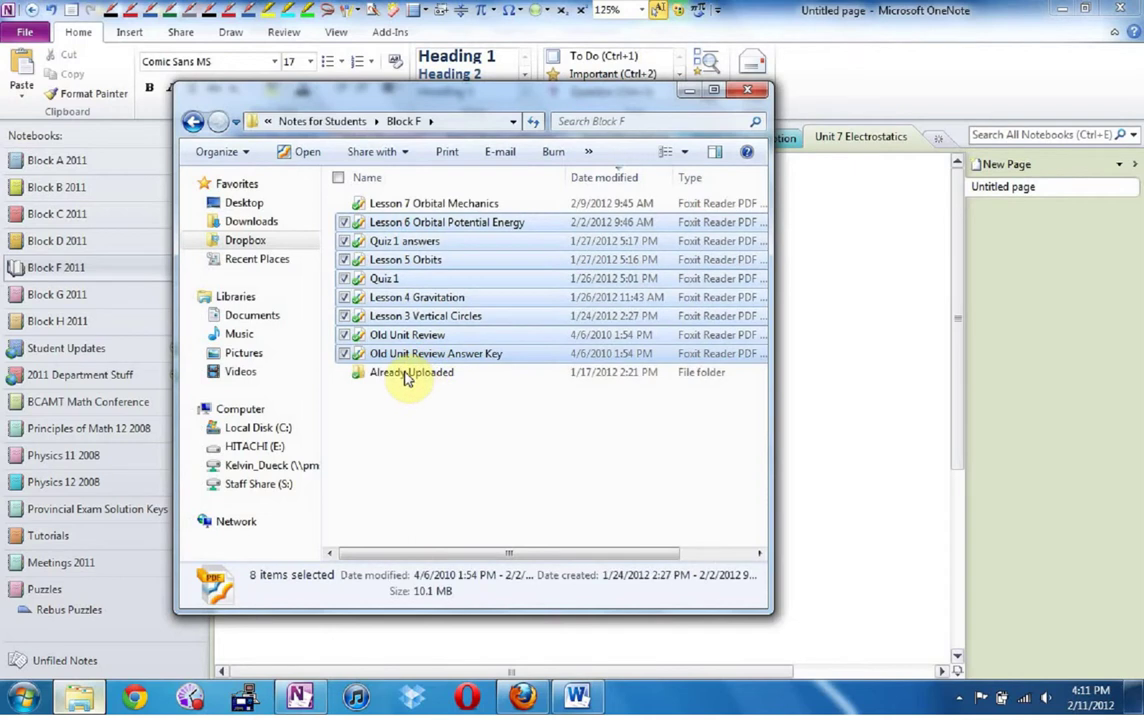
pyautogui.press('Return')
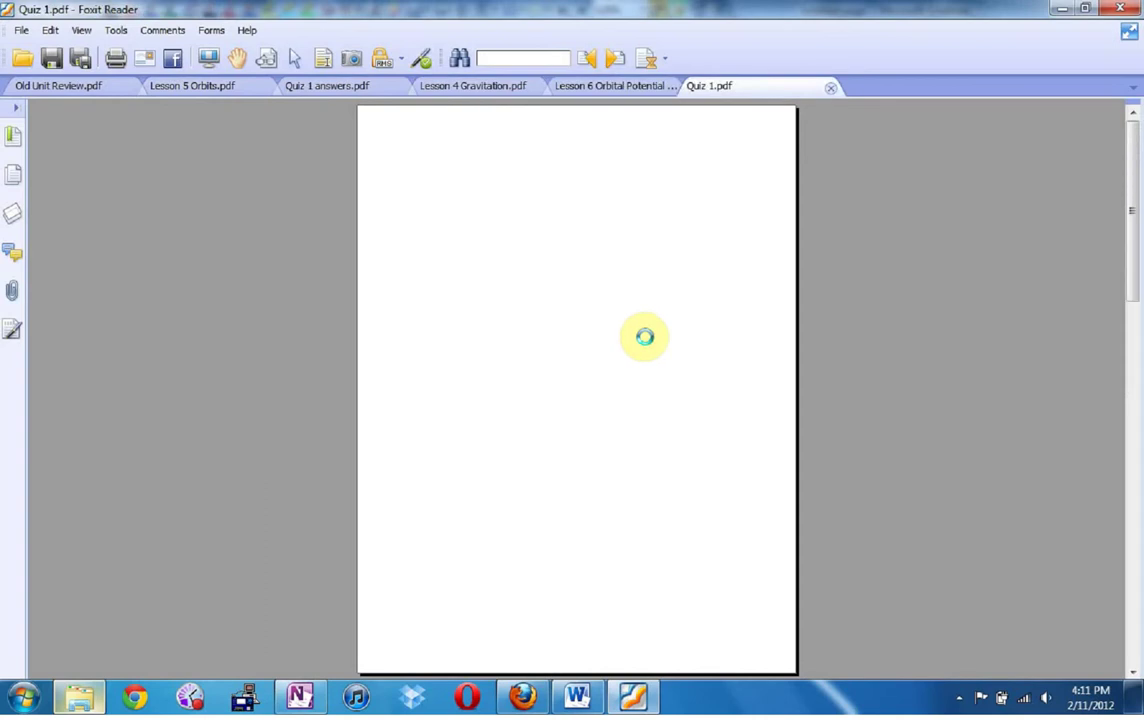
pyautogui.click(1119, 12)
pyautogui.click(603, 377)
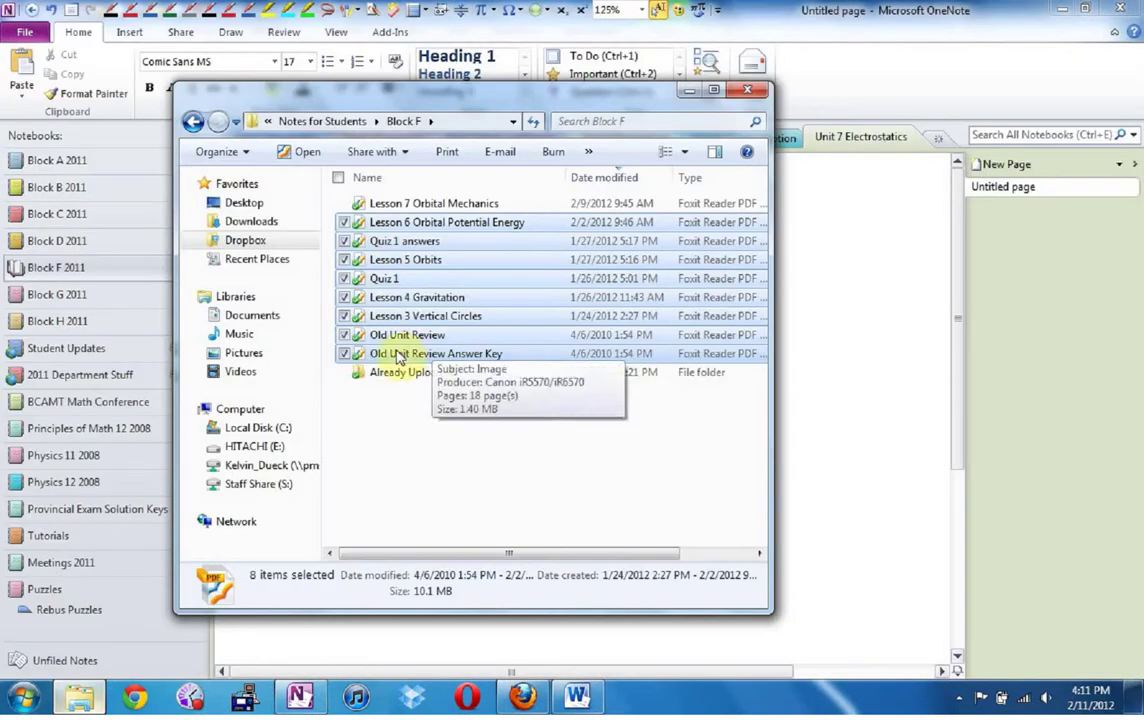
pyautogui.moveTo(398, 357); pyautogui.dragTo(398, 372)
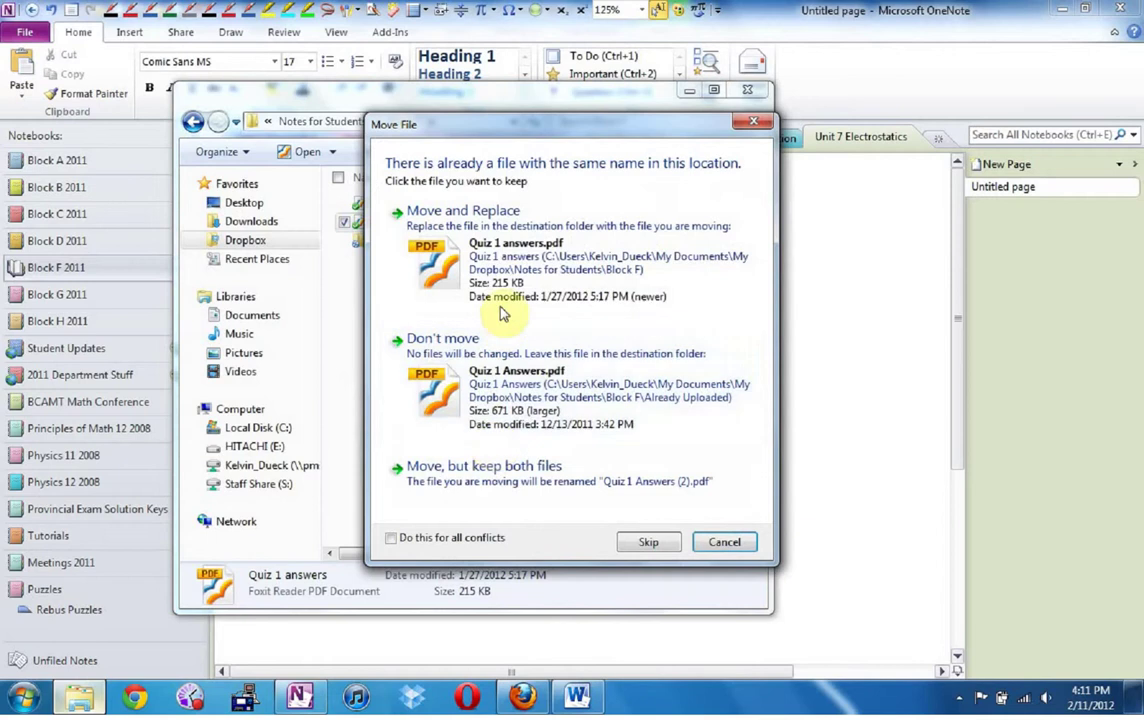
# Replace the existing copies in Already Uploaded, then bring up SkyDrive in Firefox.
pyautogui.click(447, 273)
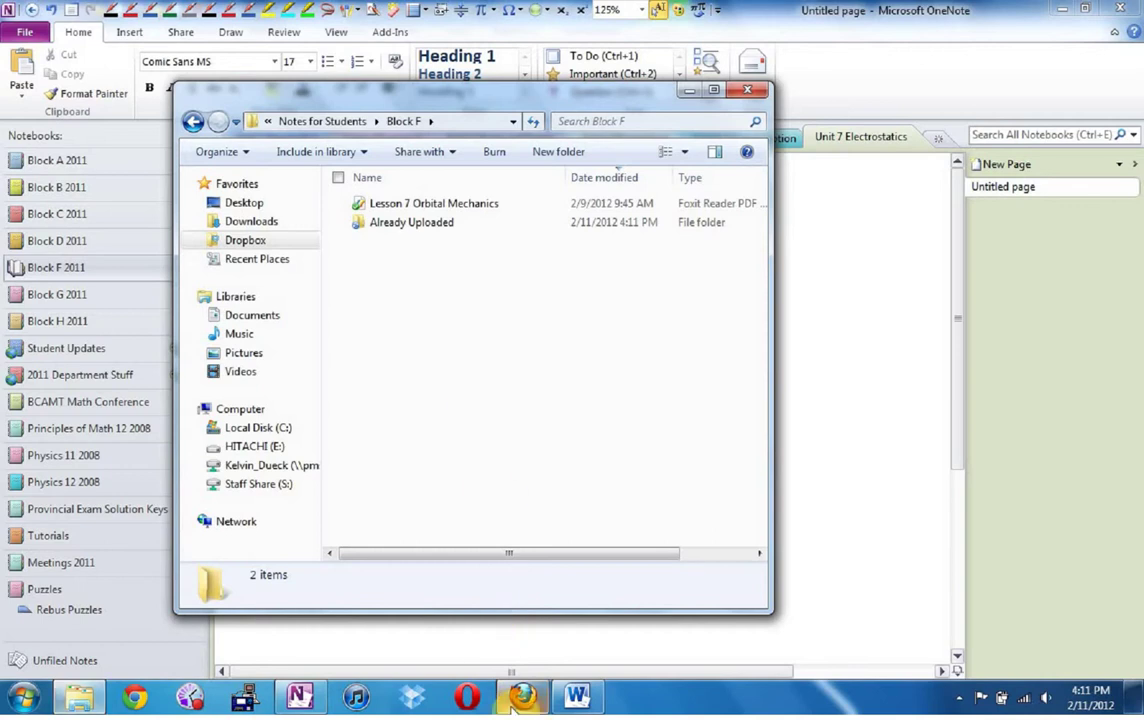
pyautogui.click(521, 697)
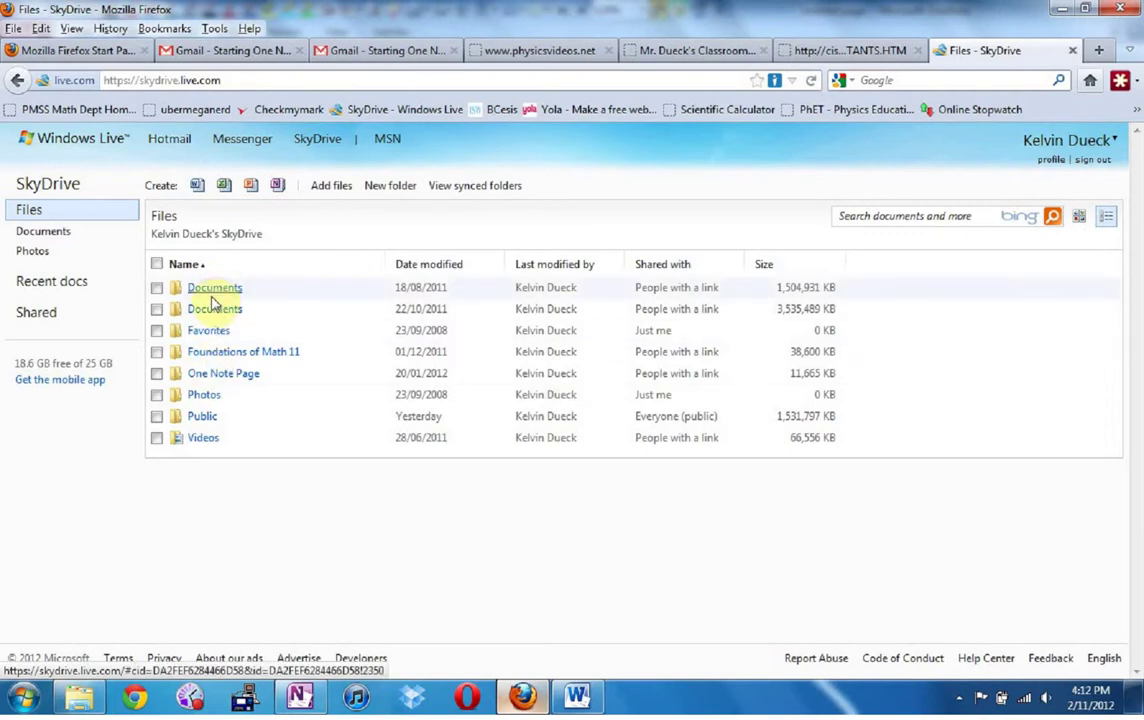
# Navigate SkyDrive to Public › Block F Physics 12 › Unit 5 Circular Motion.
pyautogui.click(205, 415)
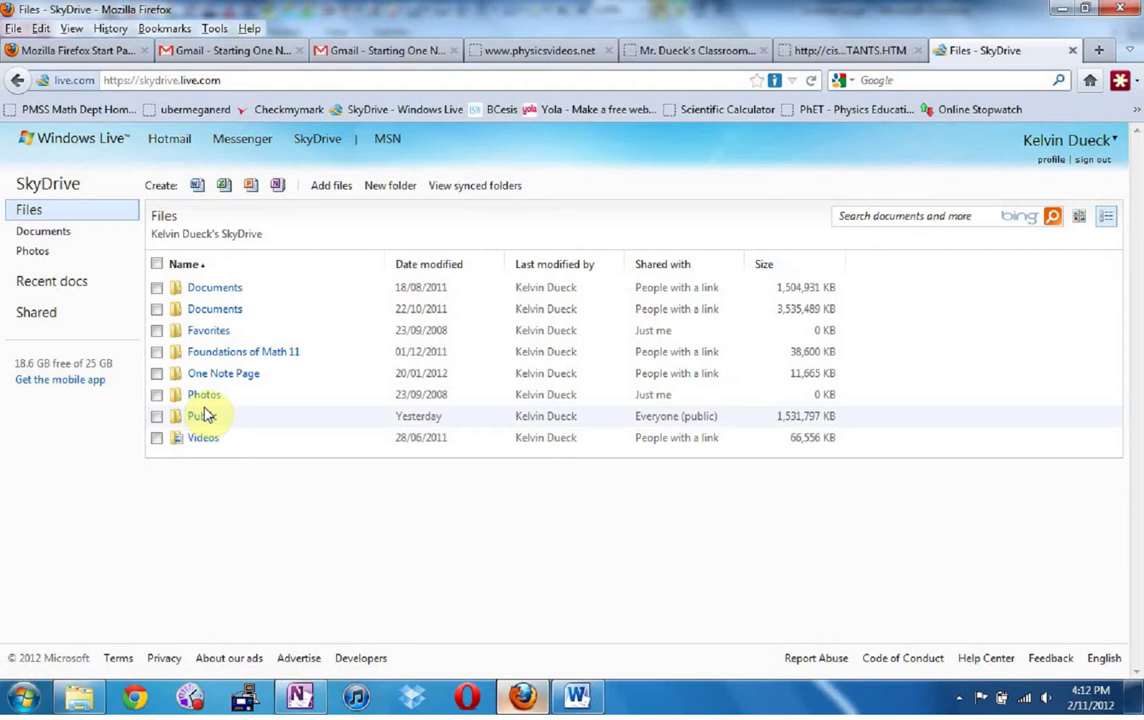
pyautogui.click(205, 416)
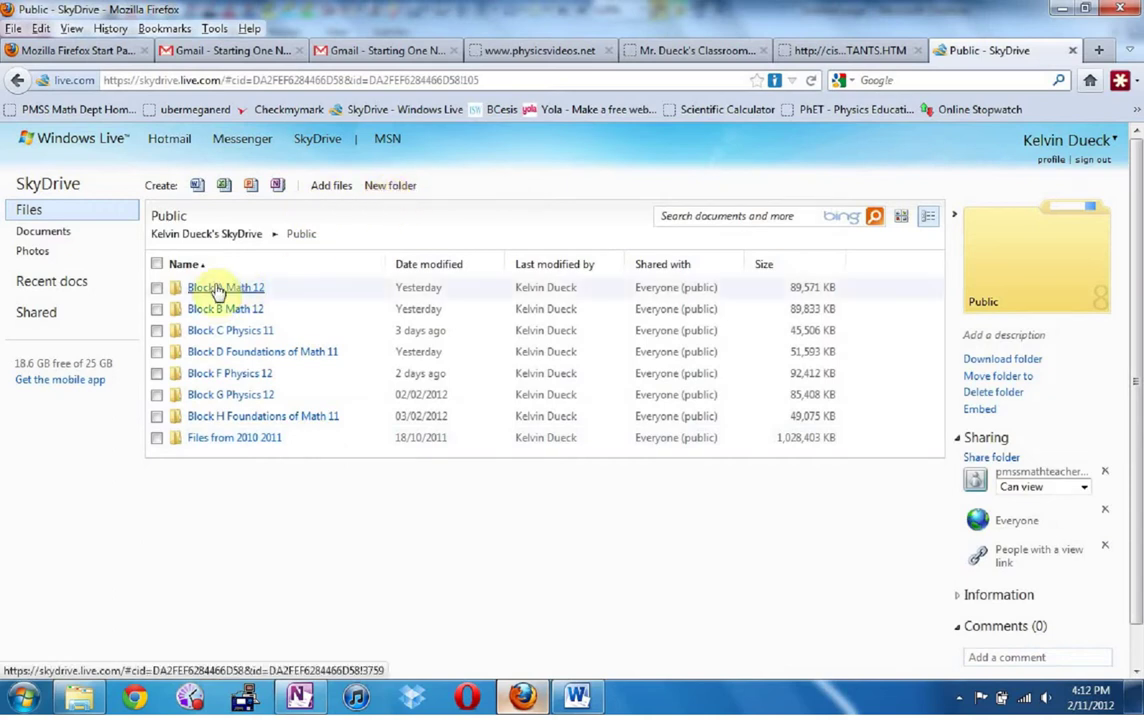
pyautogui.click(229, 374)
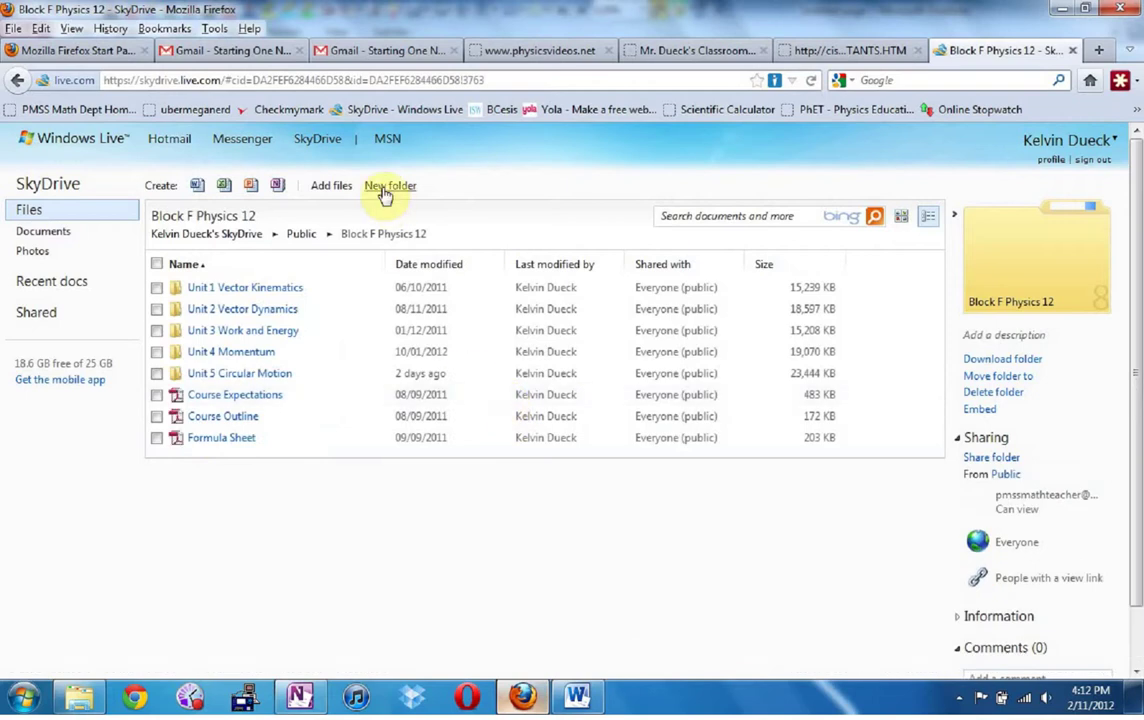
pyautogui.click(227, 381)
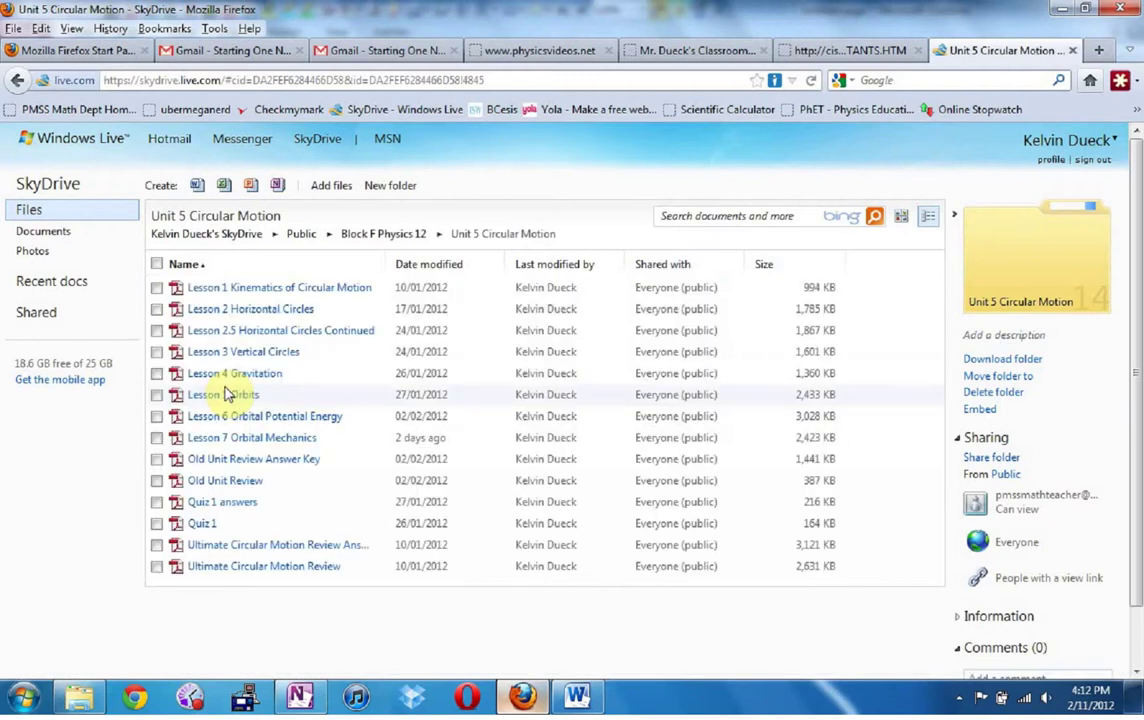
pyautogui.click(331, 187)
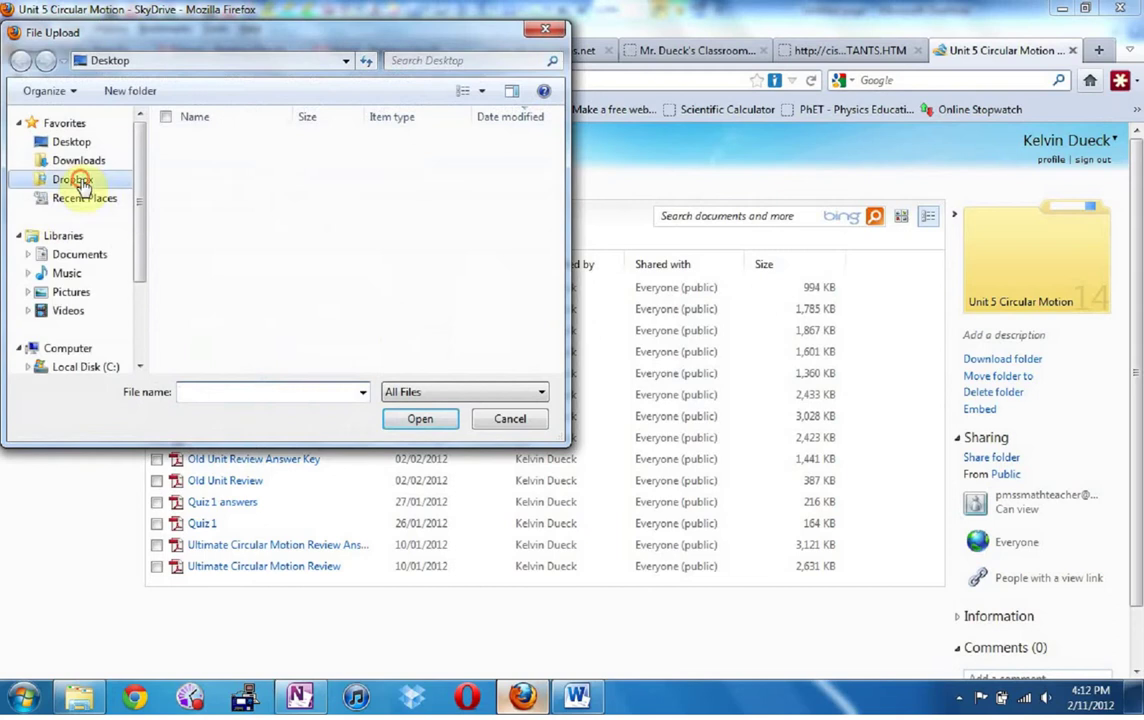
# Upload Lesson 7 Orbital Mechanics from Dropbox › Notes for Students › Block F, replacing the old copy.
pyautogui.click(74, 180)
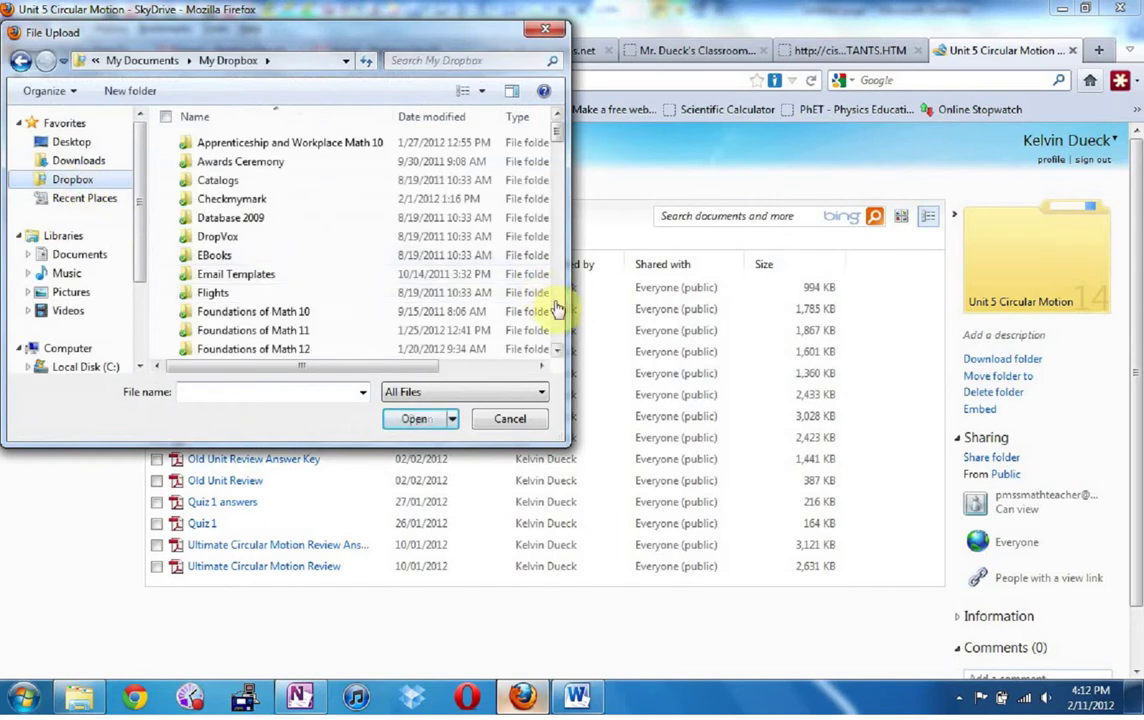
pyautogui.click(557, 307)
pyautogui.click(257, 310)
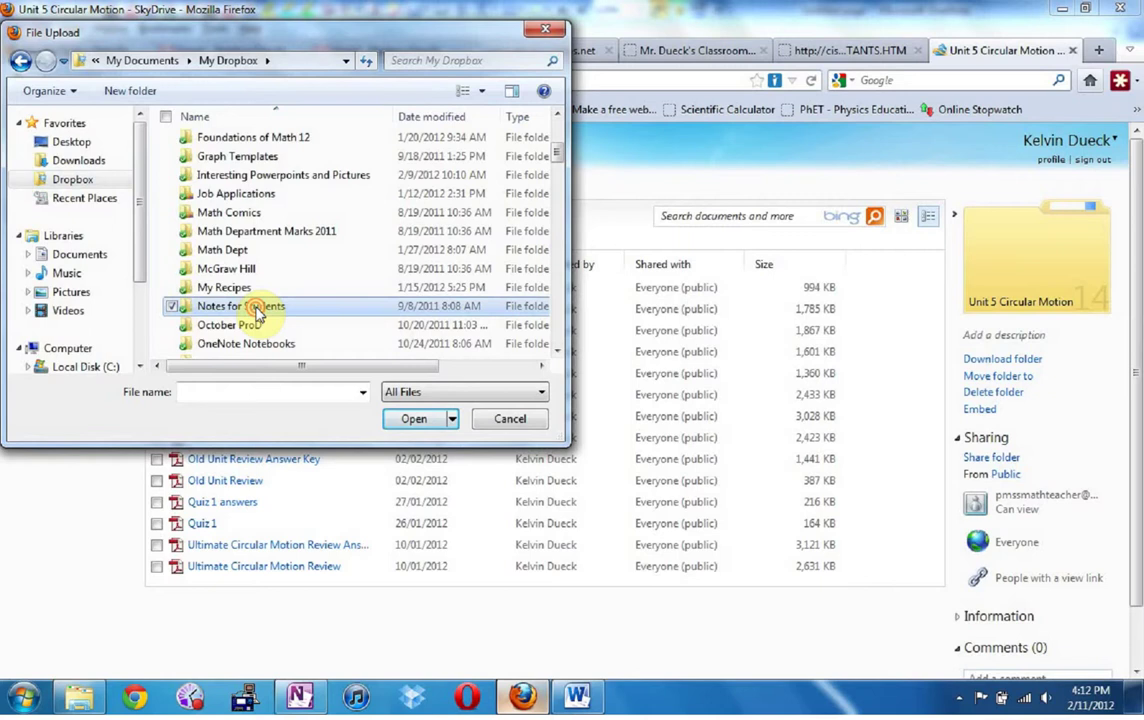
pyautogui.doubleClick(257, 310)
pyautogui.doubleClick(210, 234)
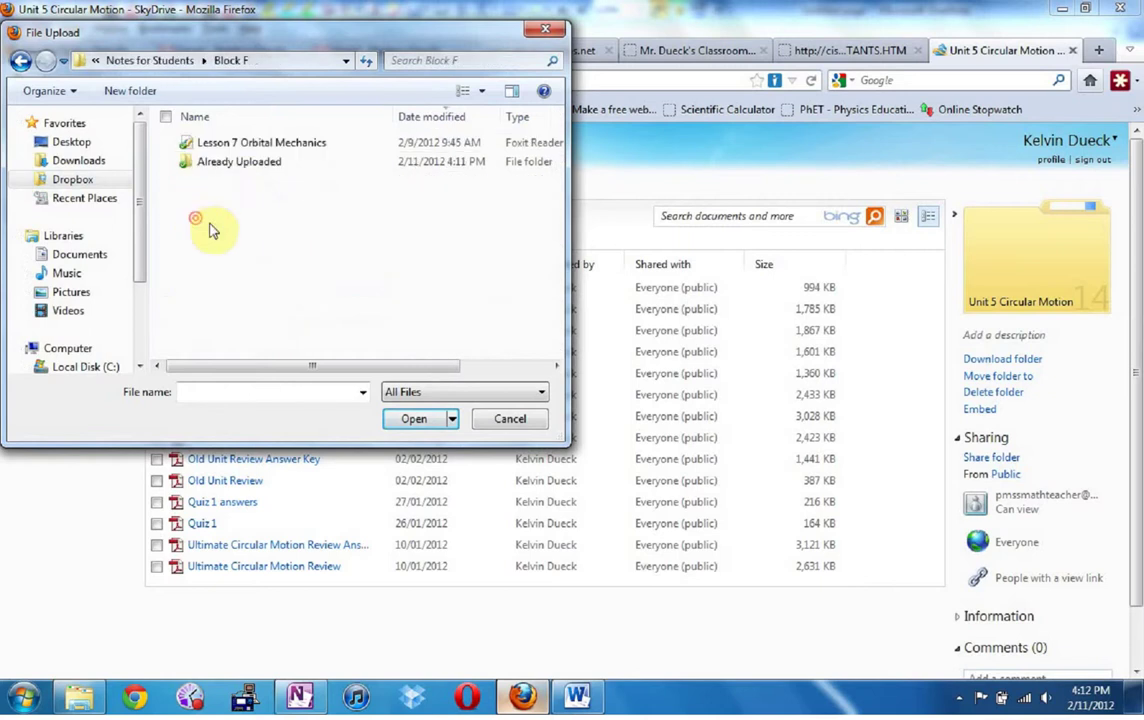
pyautogui.click(258, 143)
pyautogui.click(411, 420)
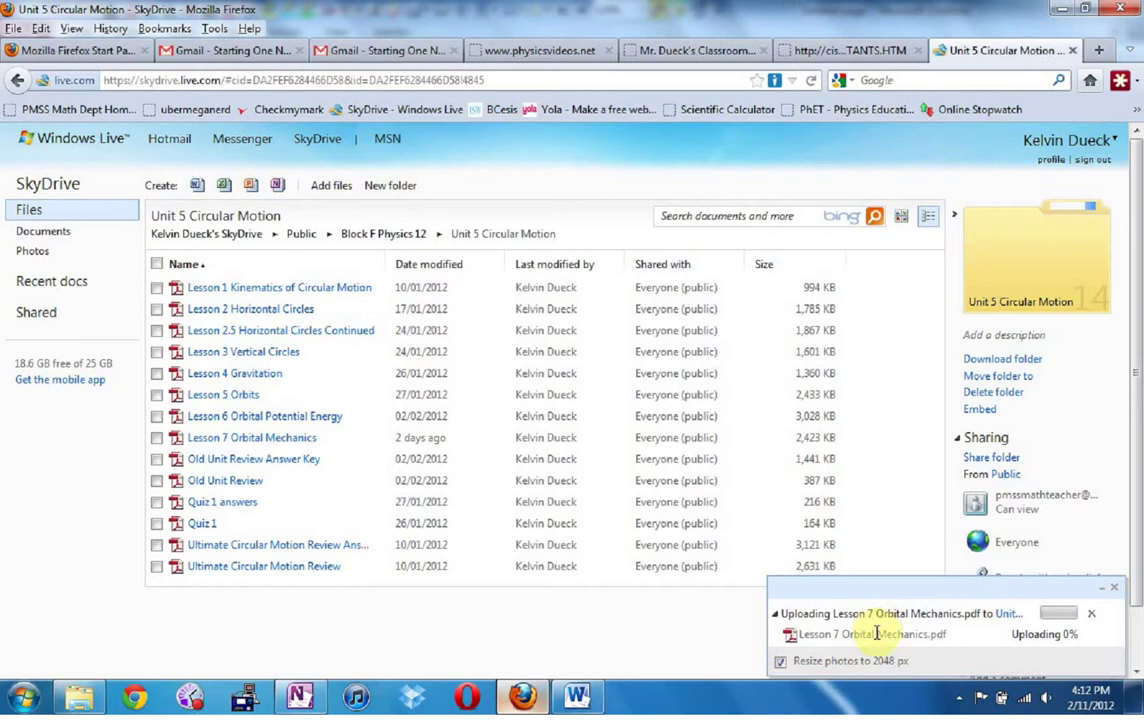
pyautogui.click(843, 640)
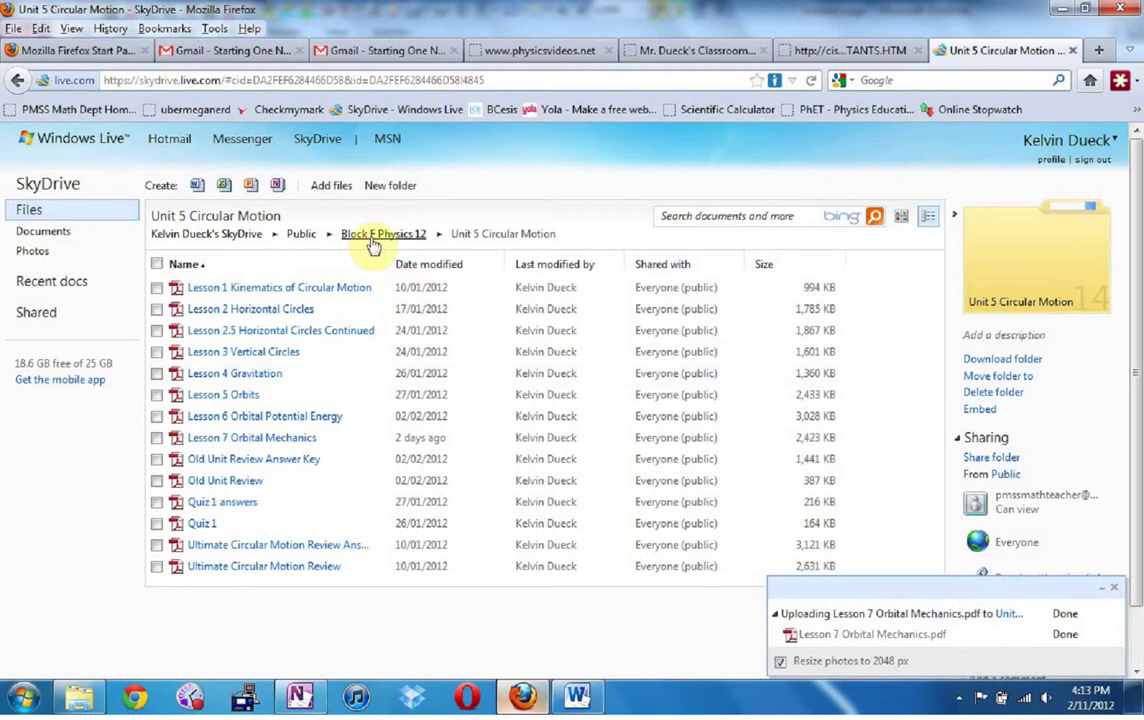
# Create a view-and-edit link for the Public folder and select its public link.
pyautogui.click(298, 236)
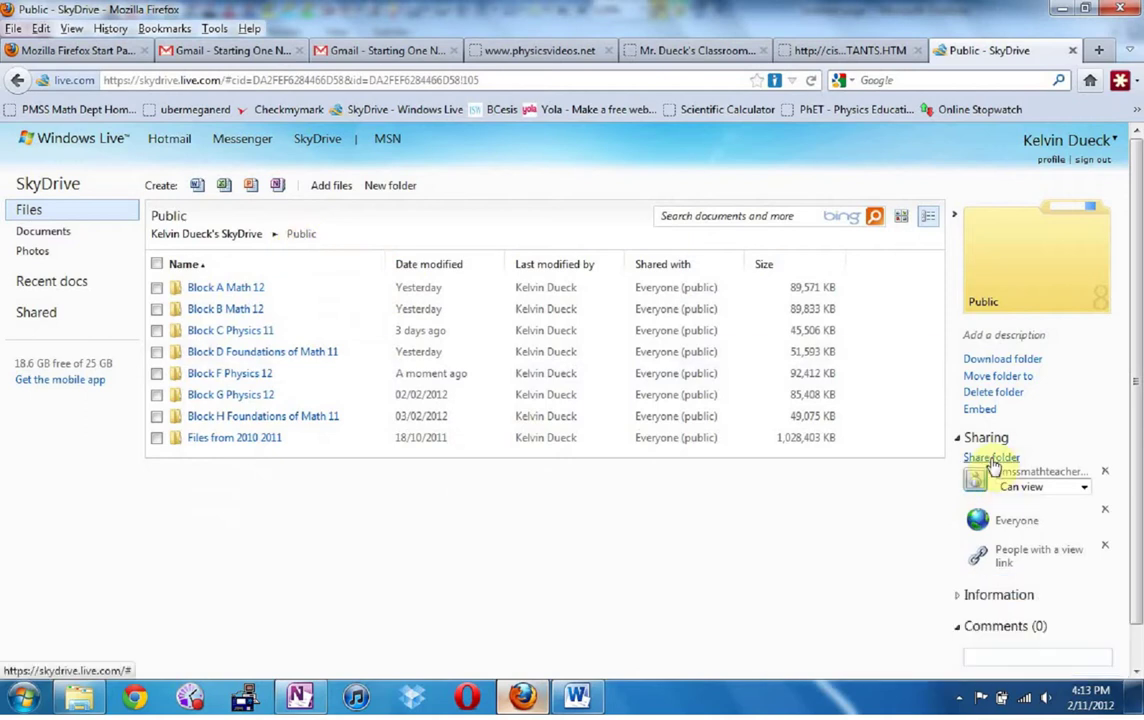
pyautogui.click(991, 460)
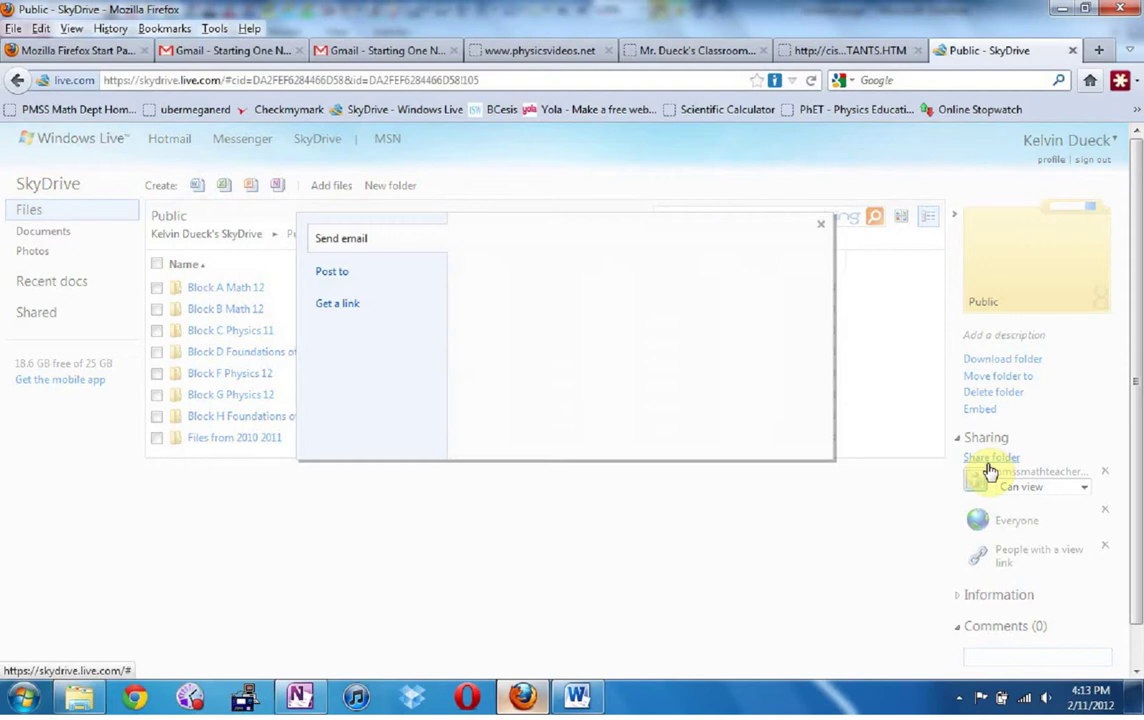
pyautogui.click(341, 310)
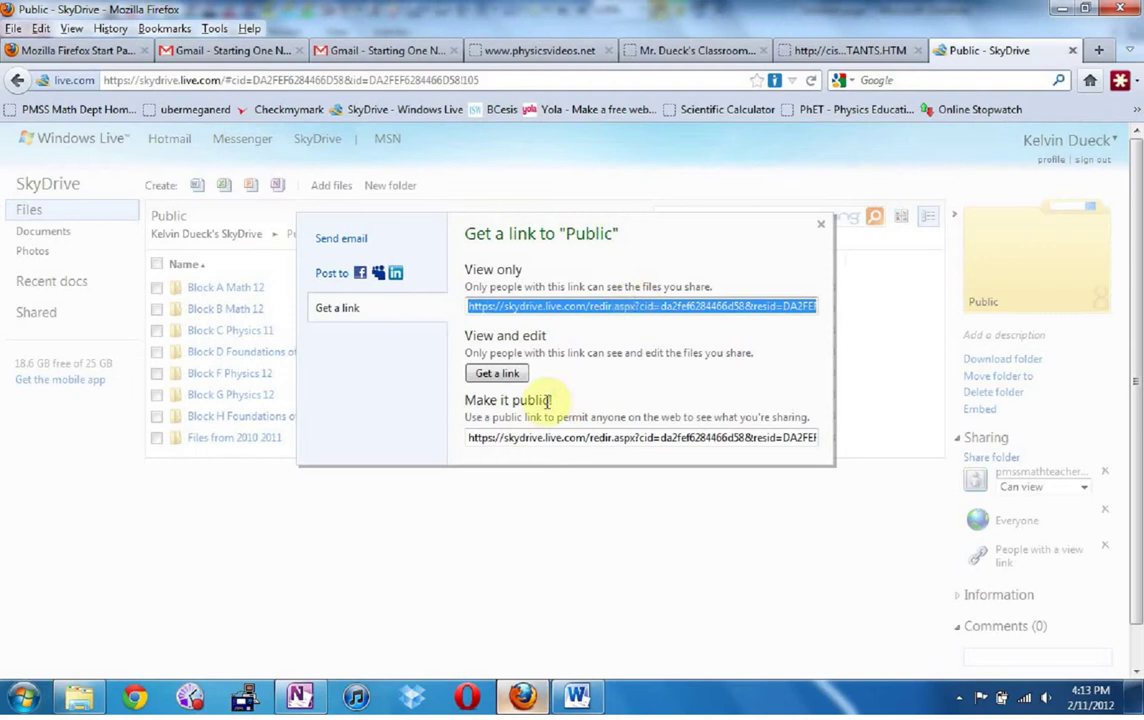
pyautogui.click(497, 374)
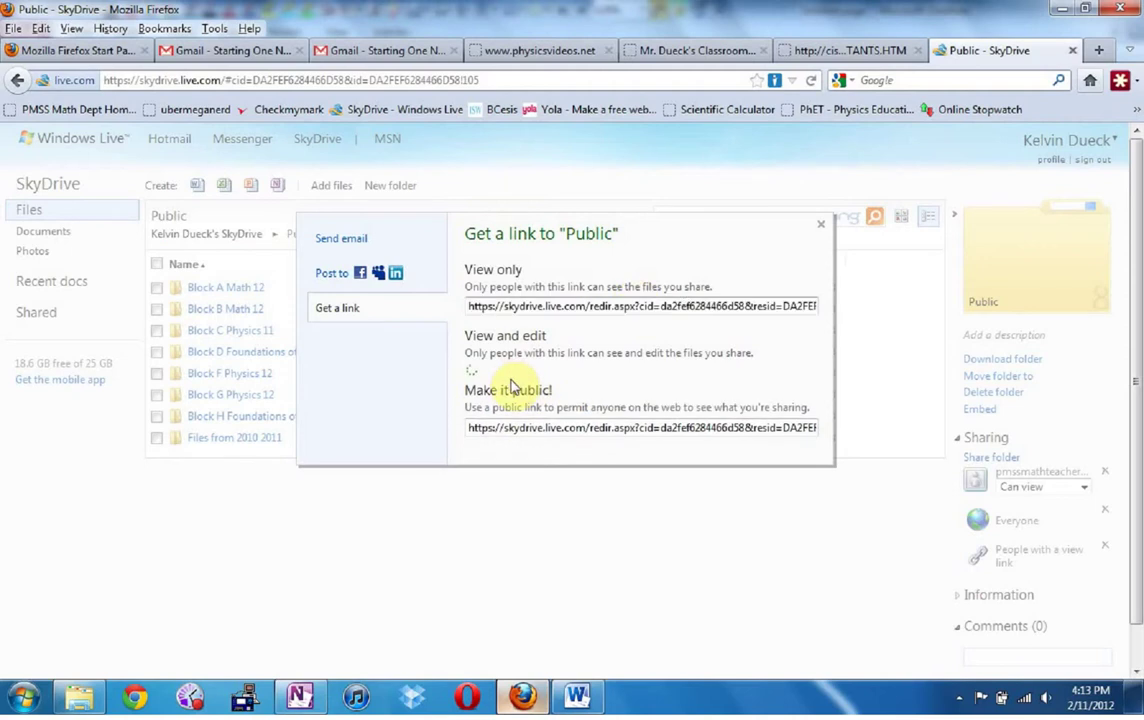
pyautogui.click(529, 439)
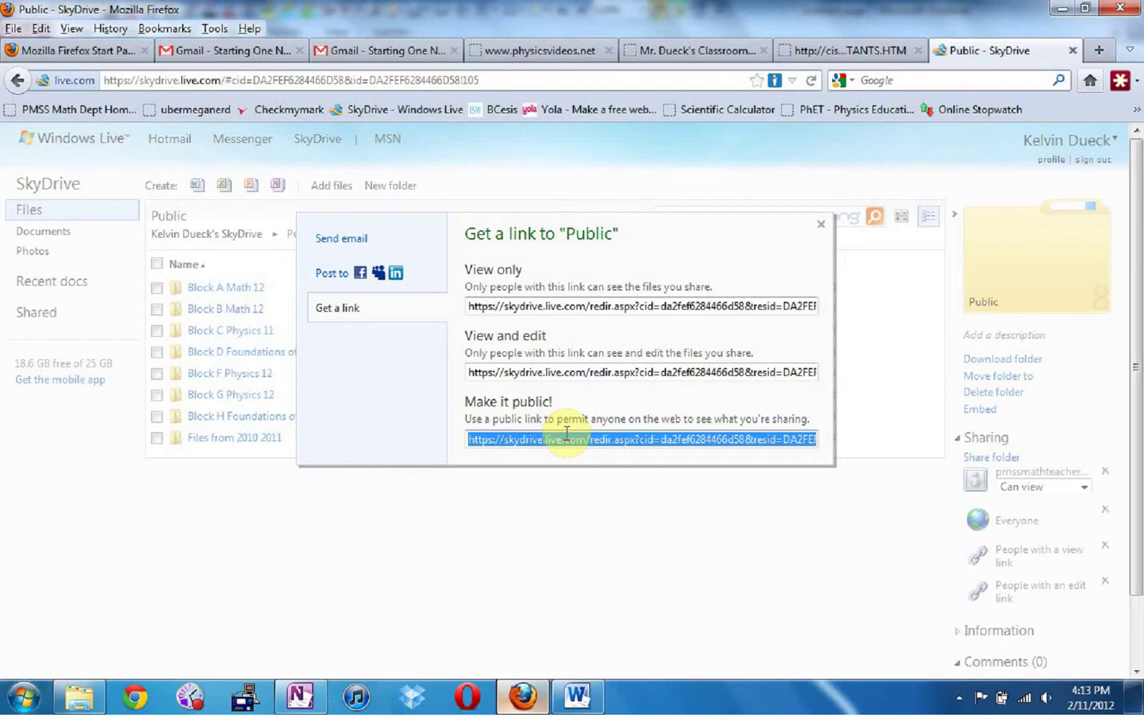
pyautogui.click(665, 49)
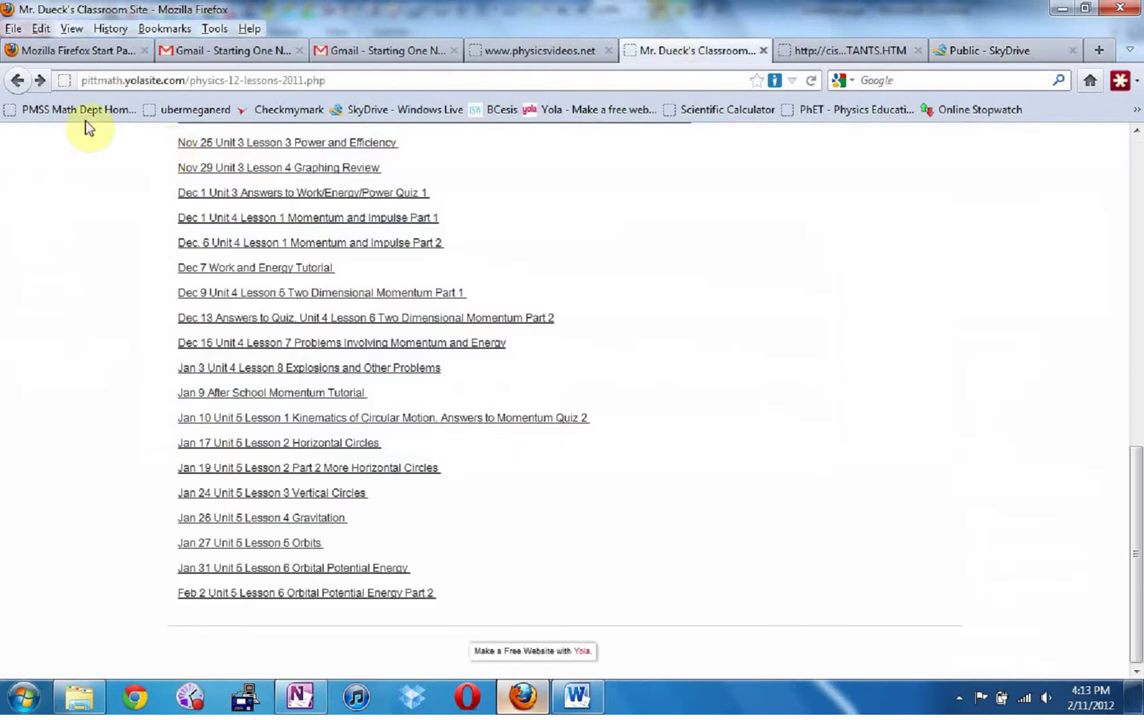
# Open the PMSS Math Dept Home bookmark and follow its lessons link to the Public folder.
pyautogui.click(82, 112)
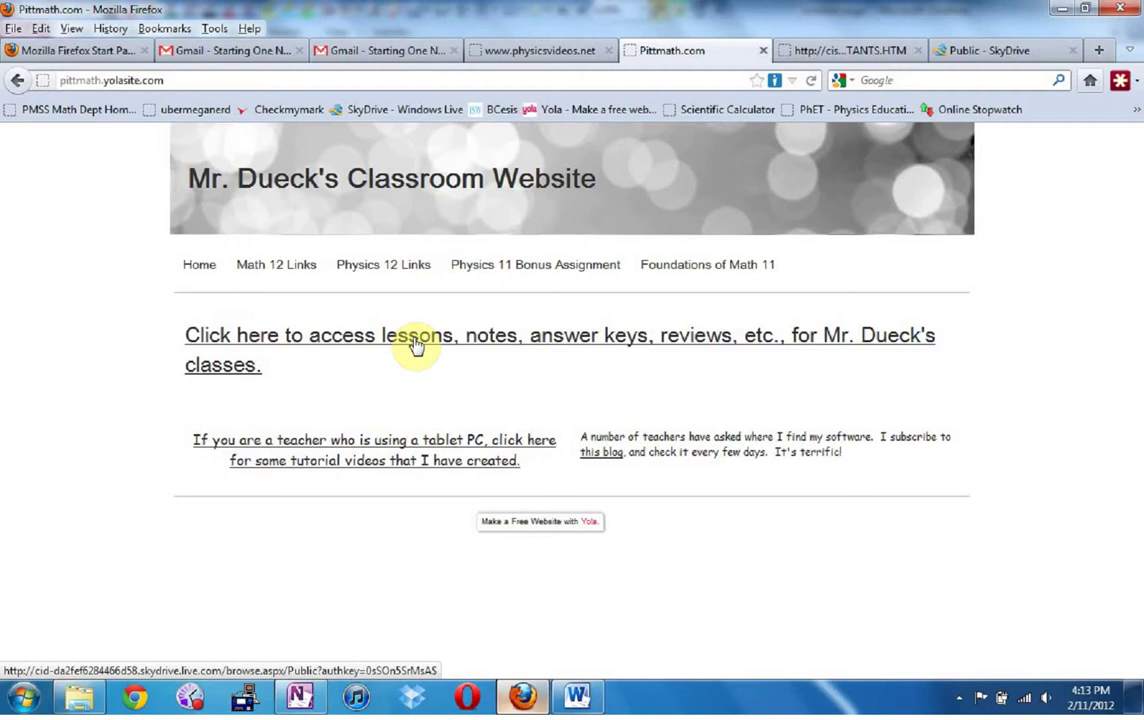
pyautogui.click(599, 350)
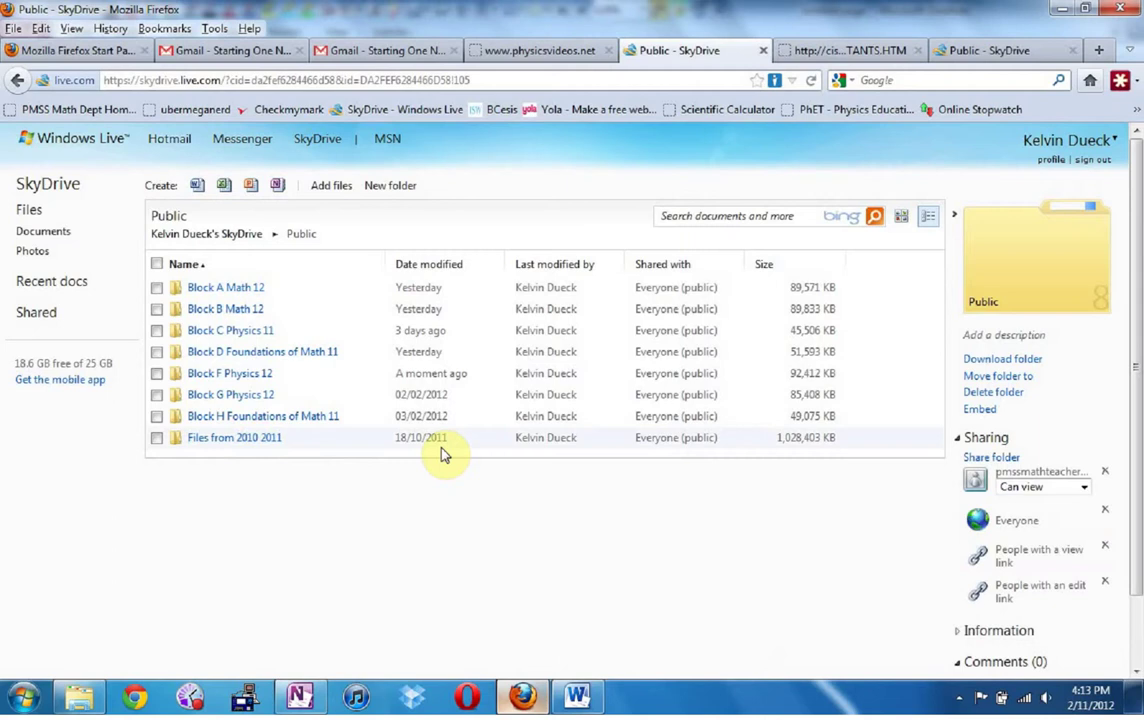
pyautogui.click(299, 697)
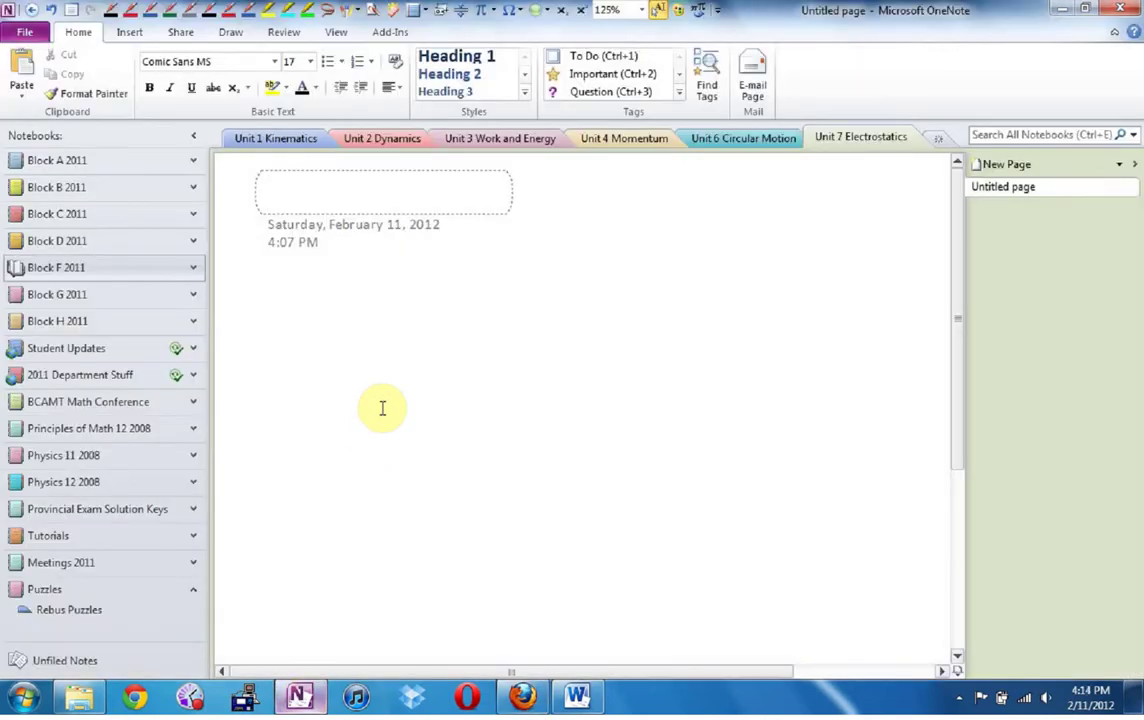
# Put the Untitled page in full page view, start a note container, and view the Insert options before collapsing the ribbon.
pyautogui.click(73, 10)
pyautogui.click(90, 250)
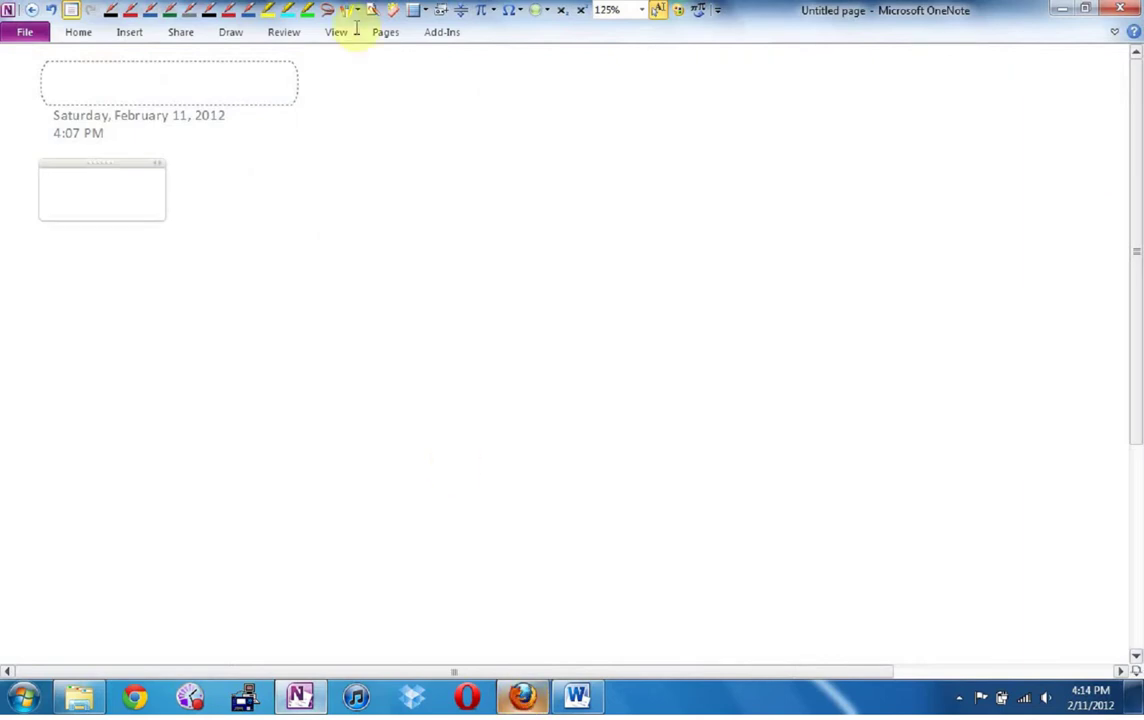
pyautogui.click(1114, 38)
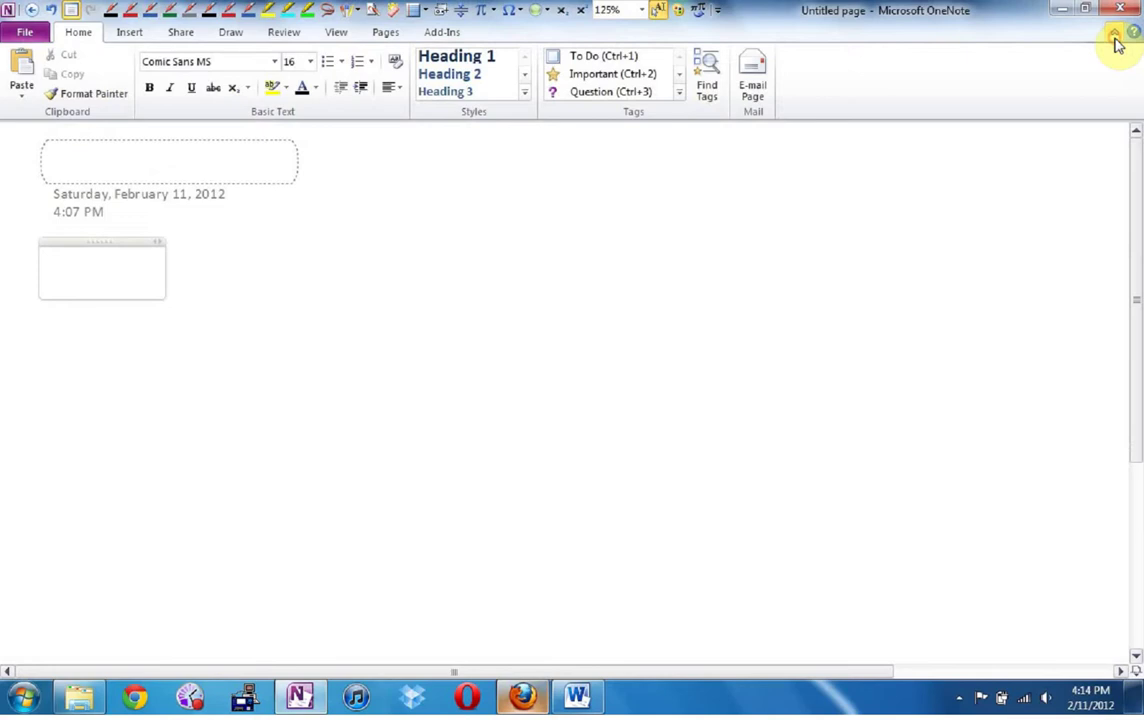
pyautogui.click(130, 33)
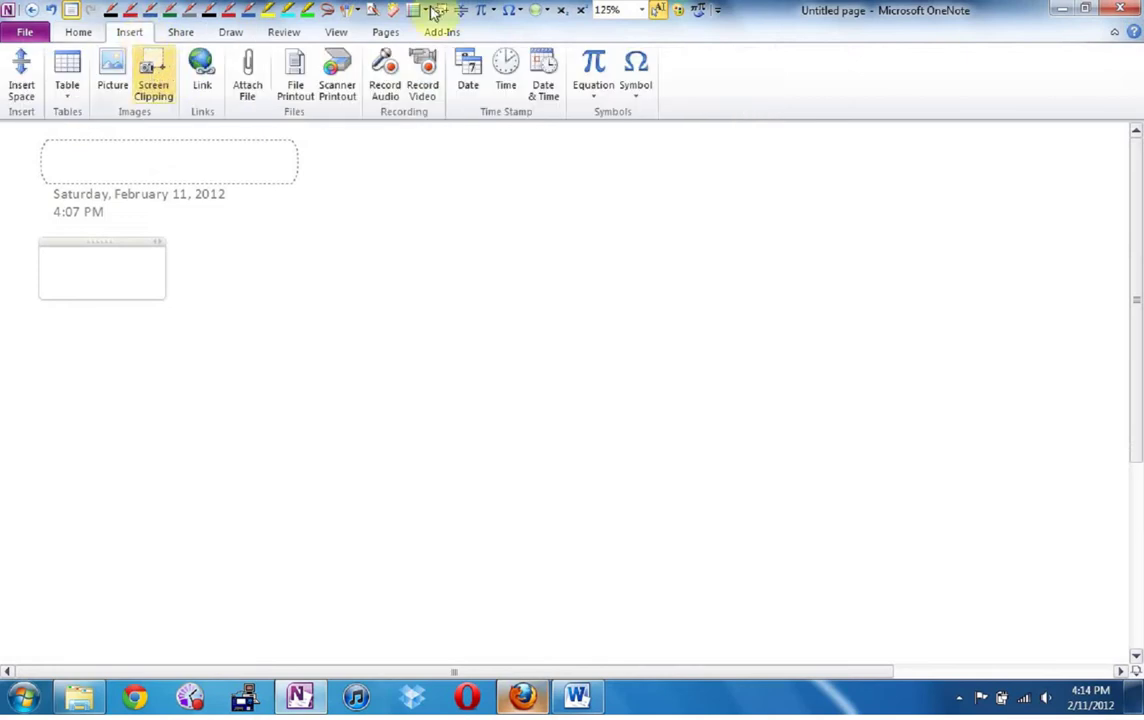
pyautogui.click(1109, 34)
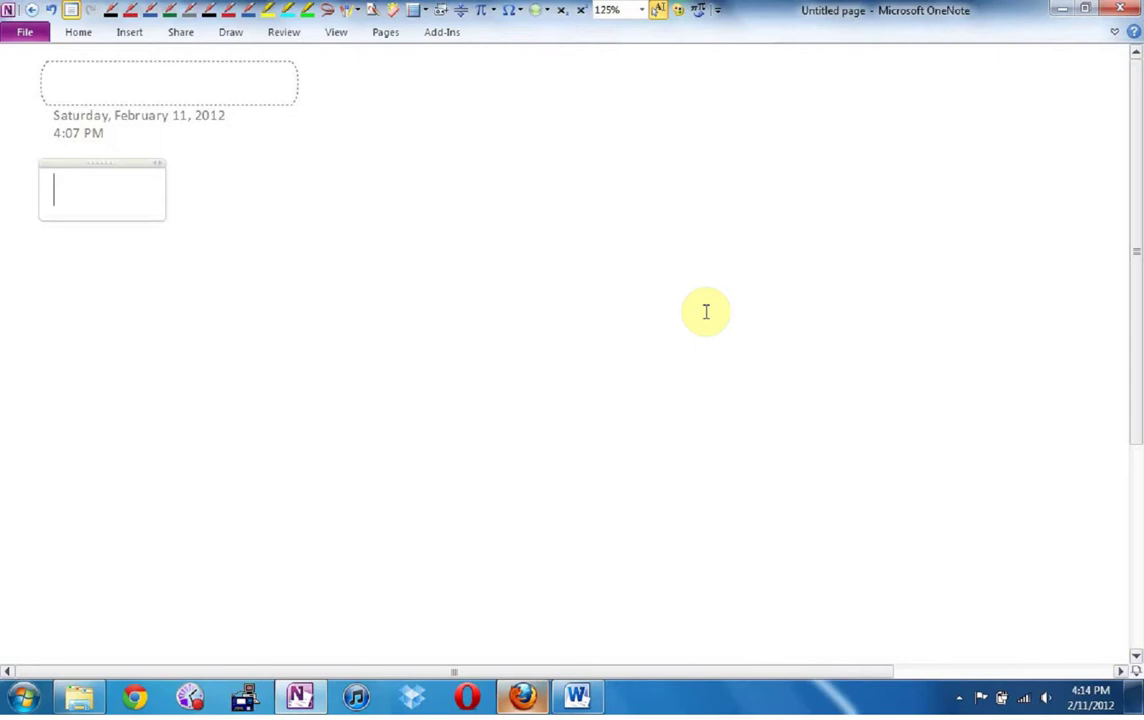
# In a new Firefox tab, search 'phet' and open the PhET Interactive Simulations site.
pyautogui.click(522, 696)
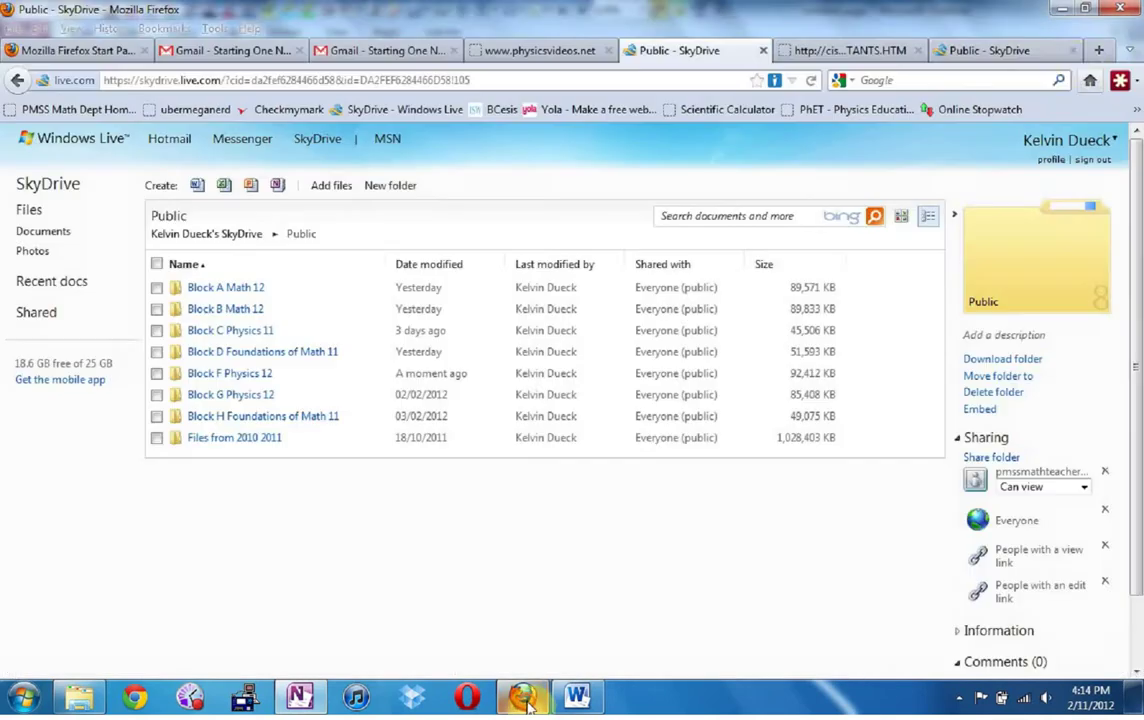
pyautogui.click(1097, 50)
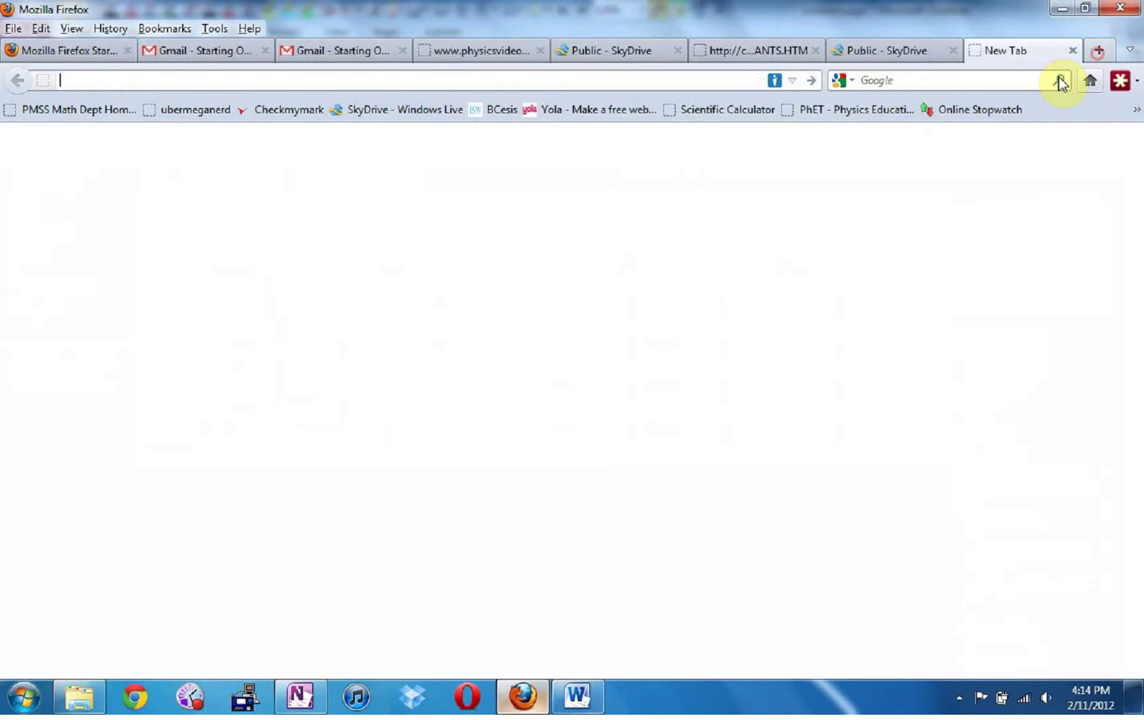
pyautogui.click(880, 80)
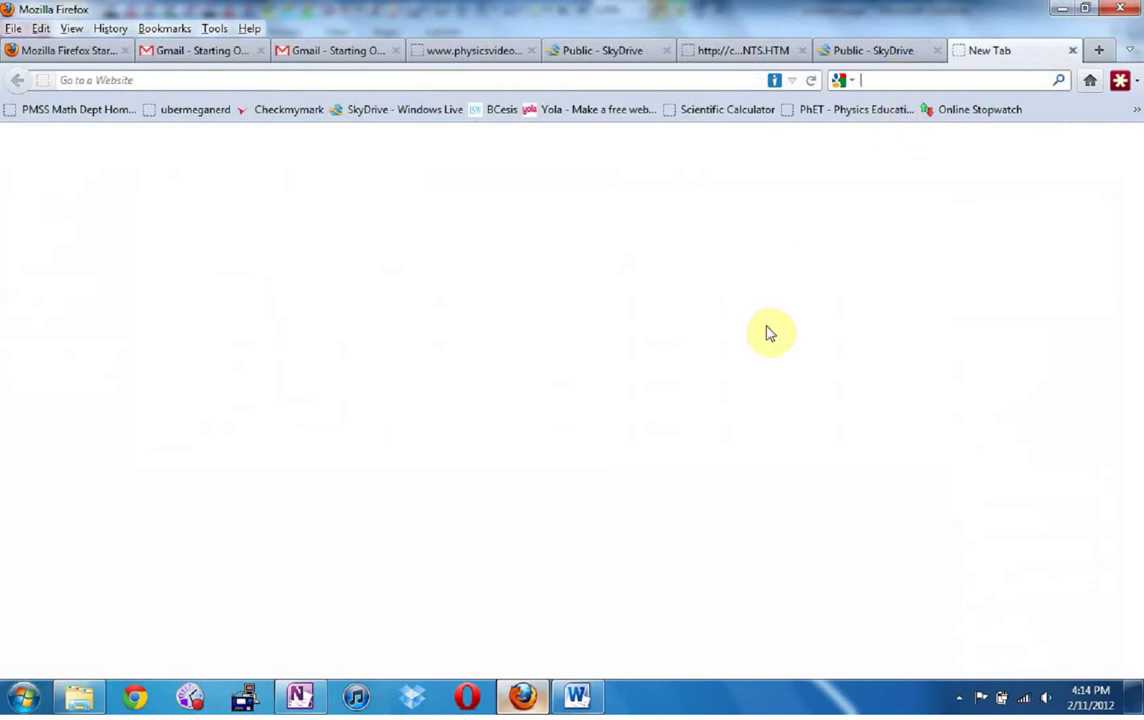
pyautogui.press('Return')
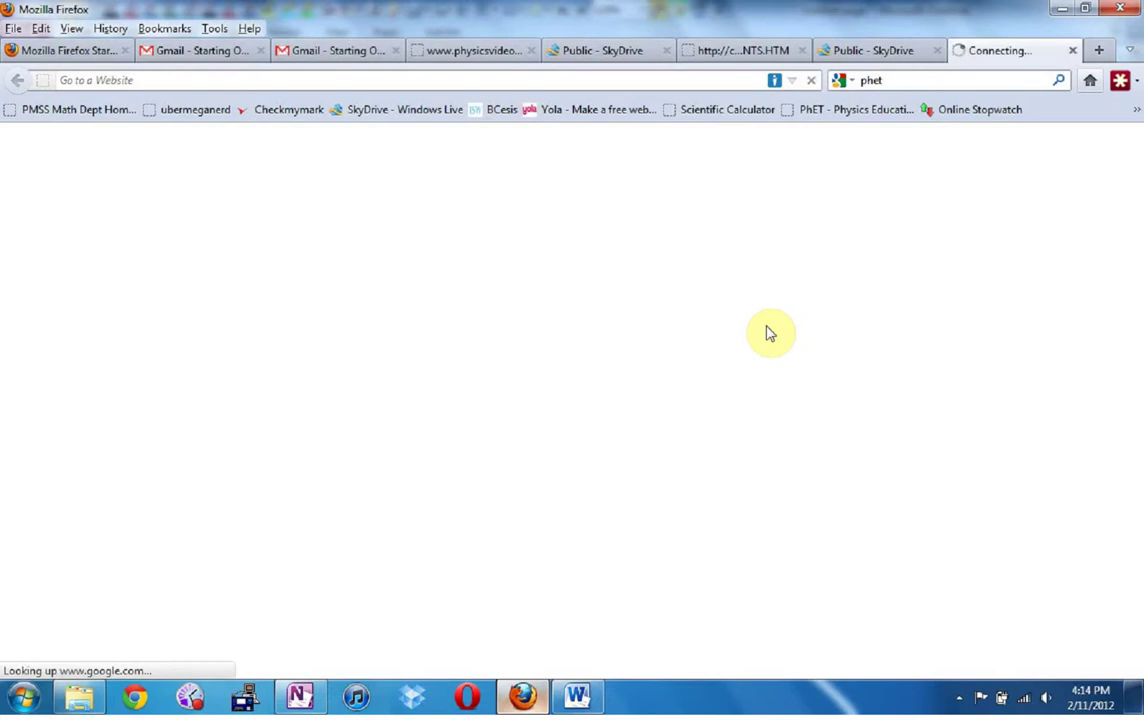
pyautogui.click(453, 302)
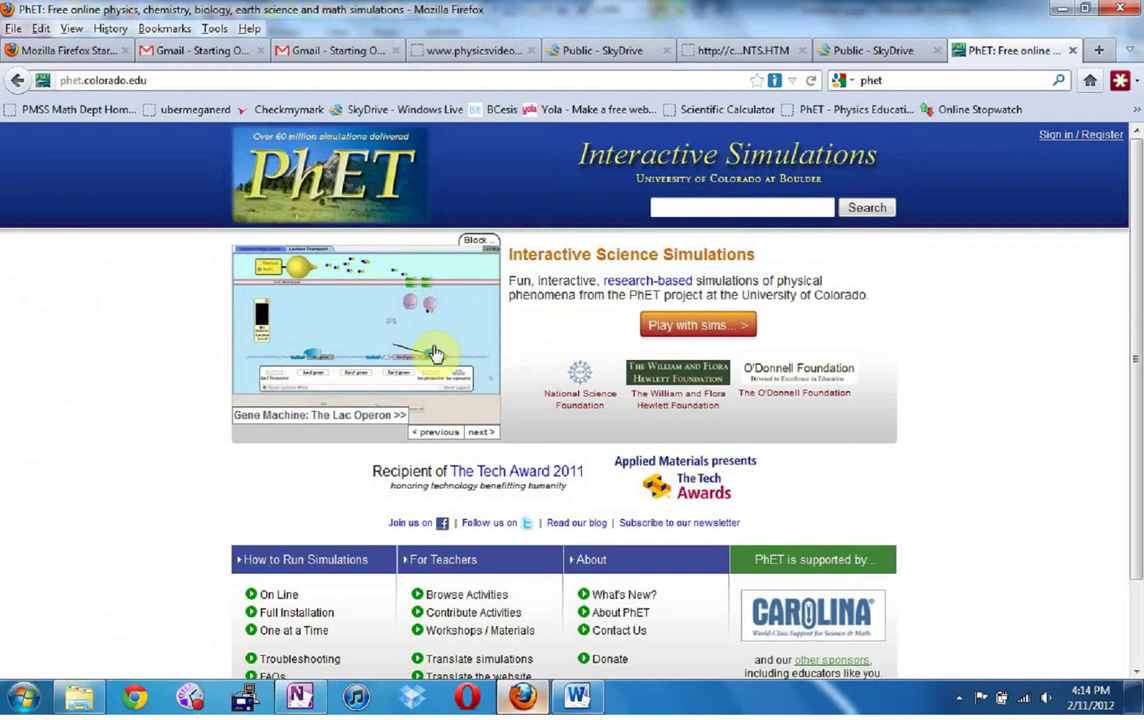
pyautogui.click(302, 698)
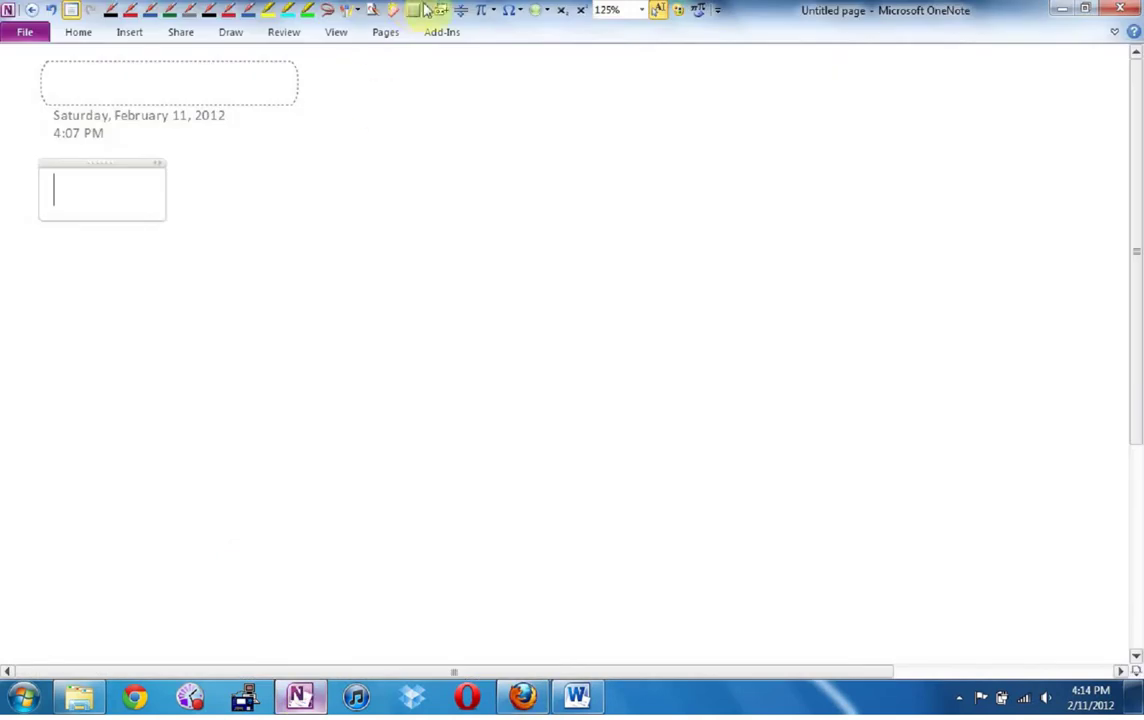
# Screen-clip the PhET banner and slideshow into the page and scribble a blue pen stroke across it.
pyautogui.click(395, 8)
pyautogui.moveTo(222, 143); pyautogui.dragTo(876, 433)
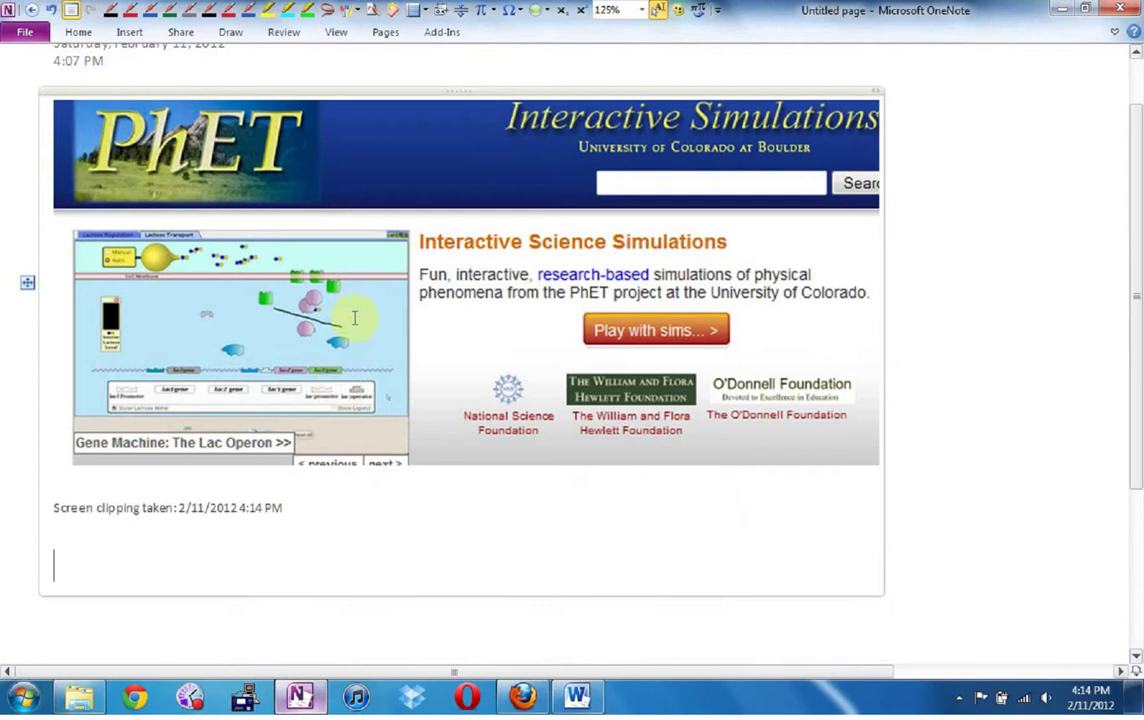
pyautogui.click(250, 13)
pyautogui.moveTo(378, 264)
pyautogui.mouseDown()
pyautogui.moveTo(357, 281)
pyautogui.moveTo(480, 352)
pyautogui.moveTo(605, 330)
pyautogui.moveTo(515, 427)
pyautogui.mouseUp()
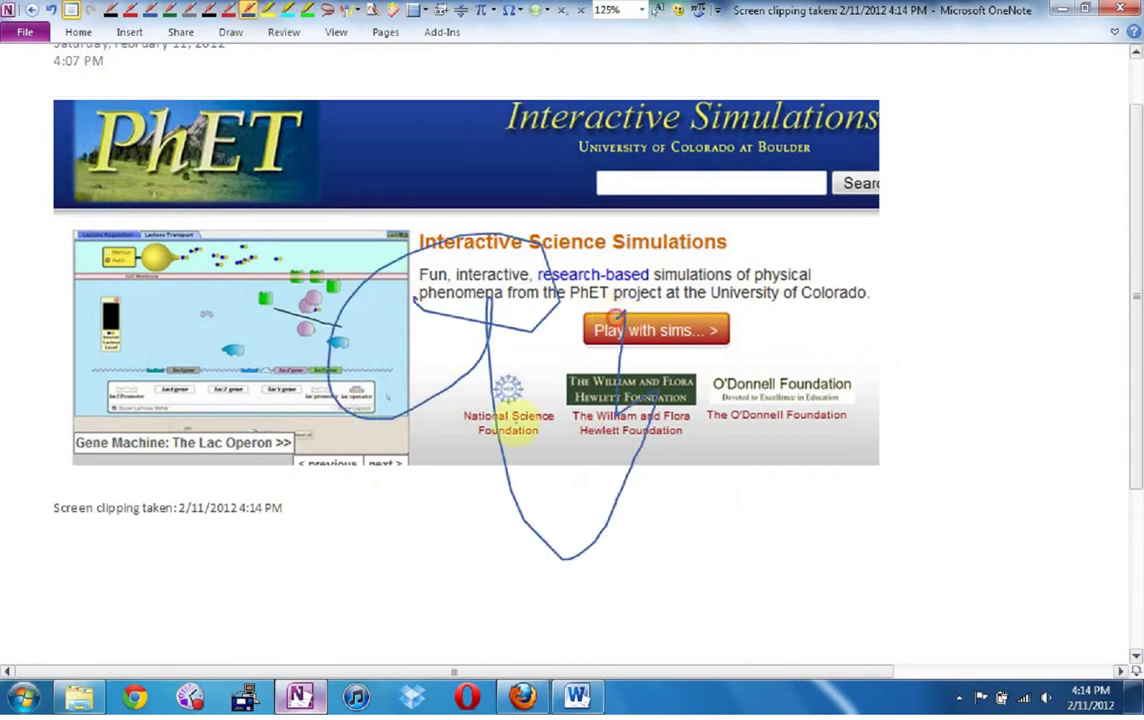
pyautogui.scroll(-4, 204, 582)
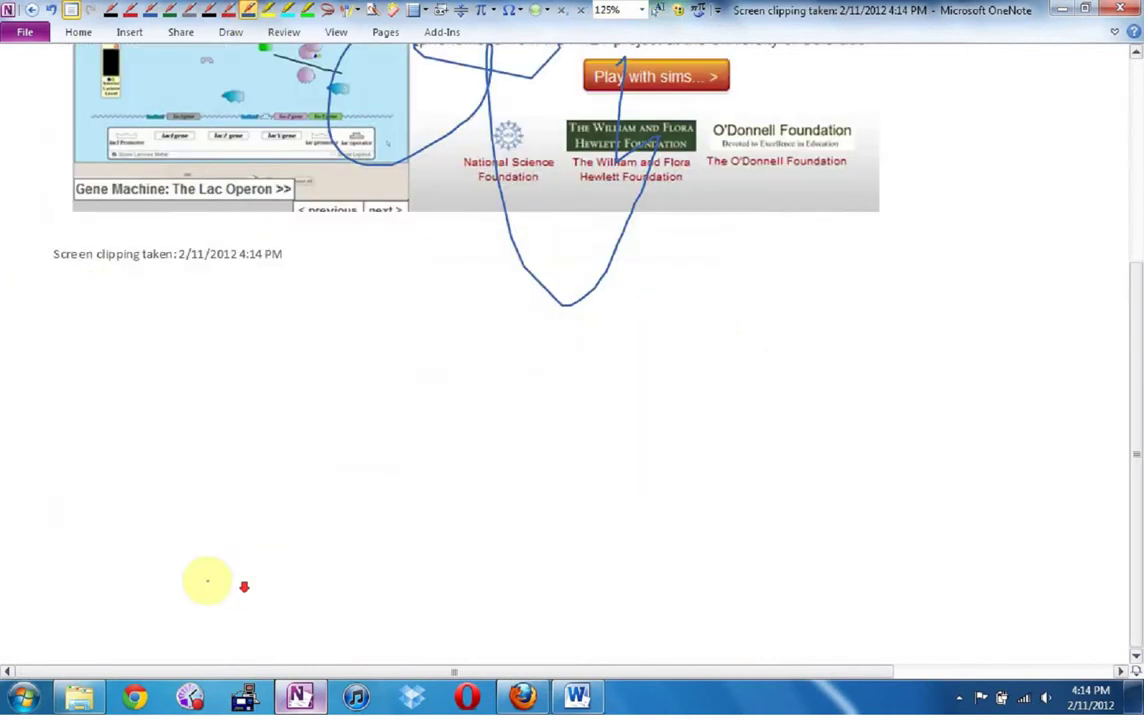
pyautogui.click(249, 699)
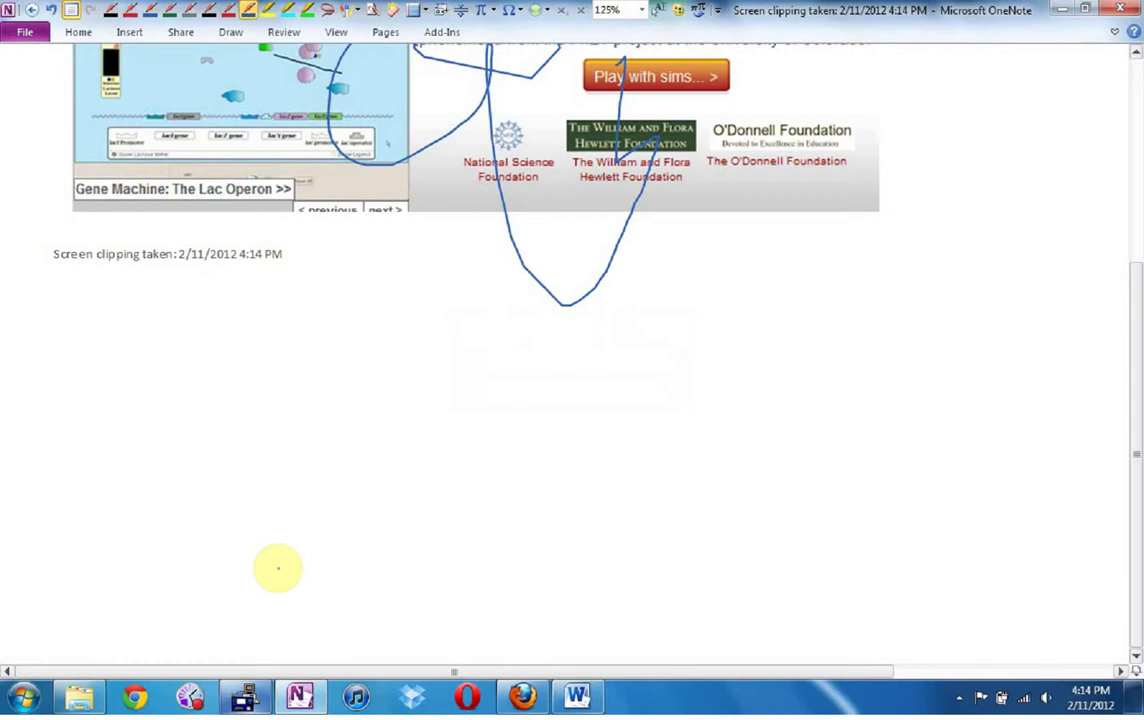
pyautogui.click(251, 620)
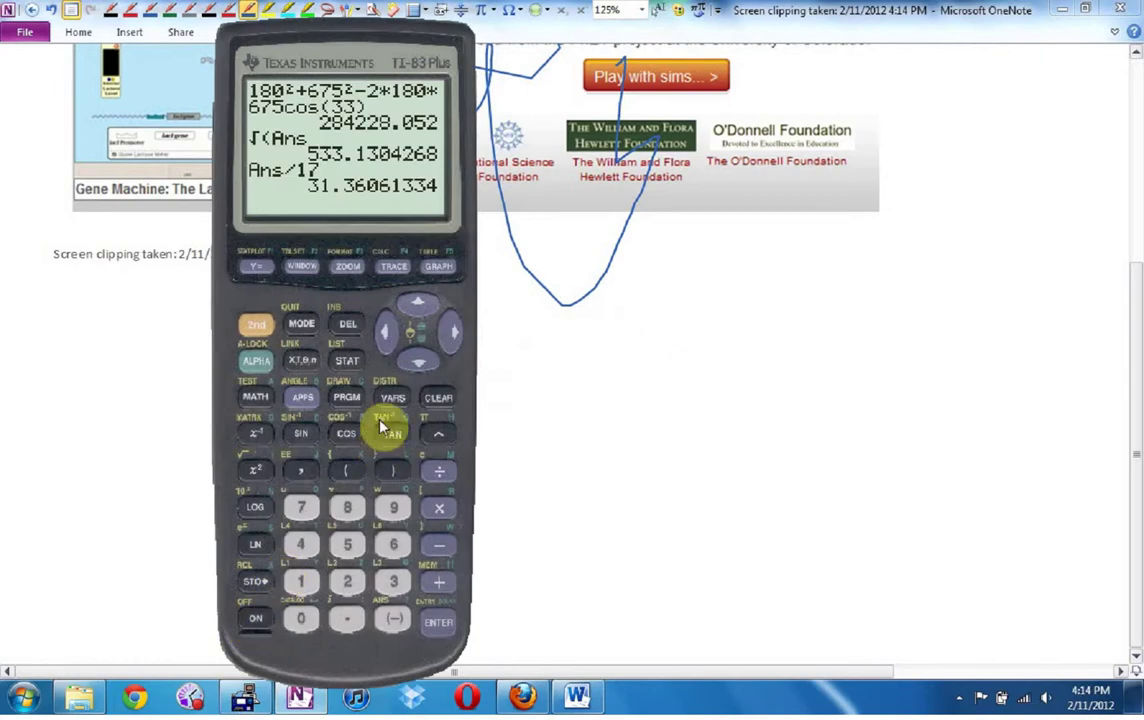
pyautogui.moveTo(311, 264); pyautogui.dragTo(755, 361)
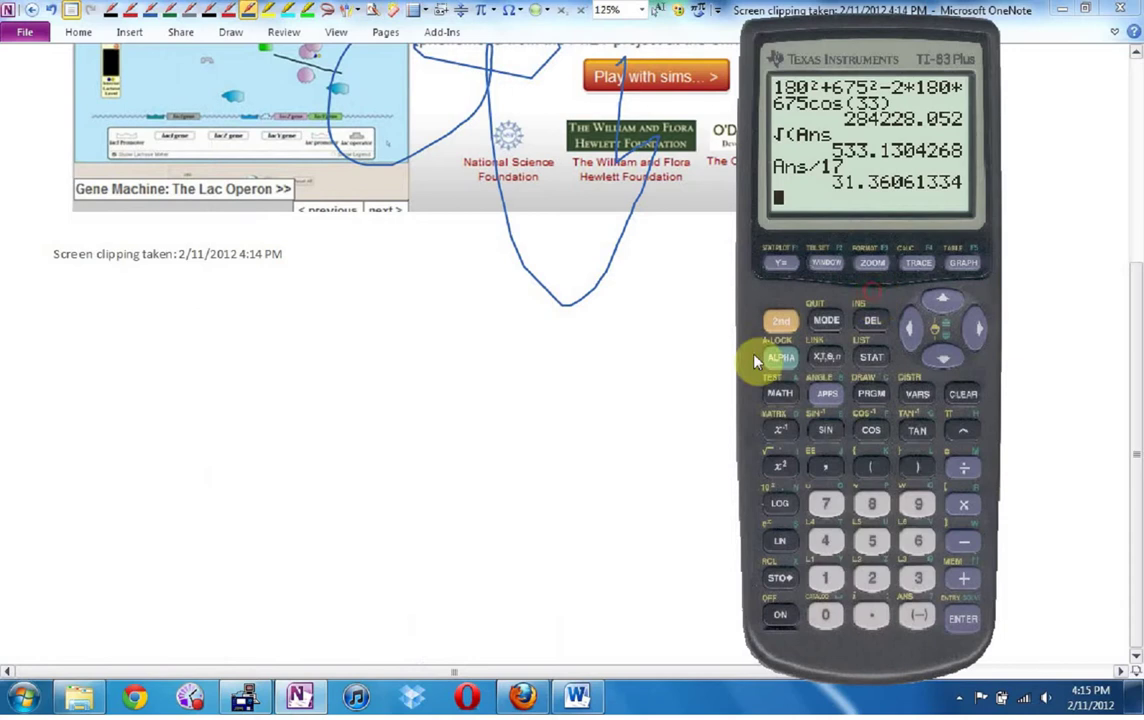
pyautogui.click(72, 11)
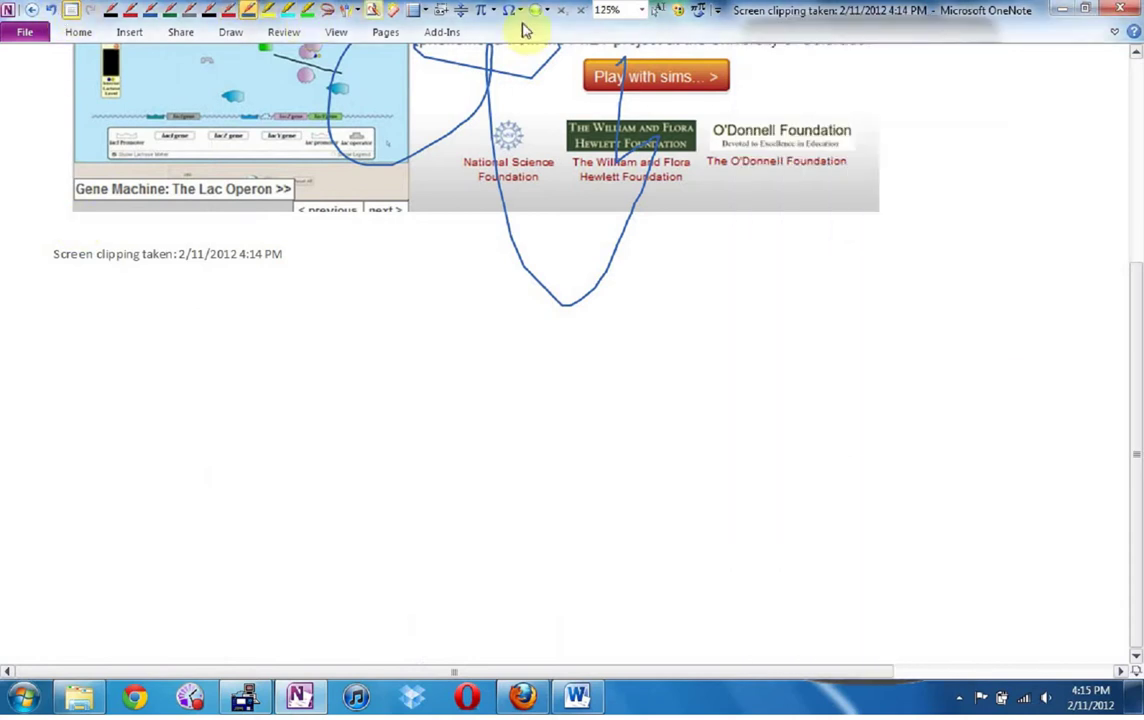
# Choose the orange pen and set the insertion point below the PhET clipping.
pyautogui.click(252, 16)
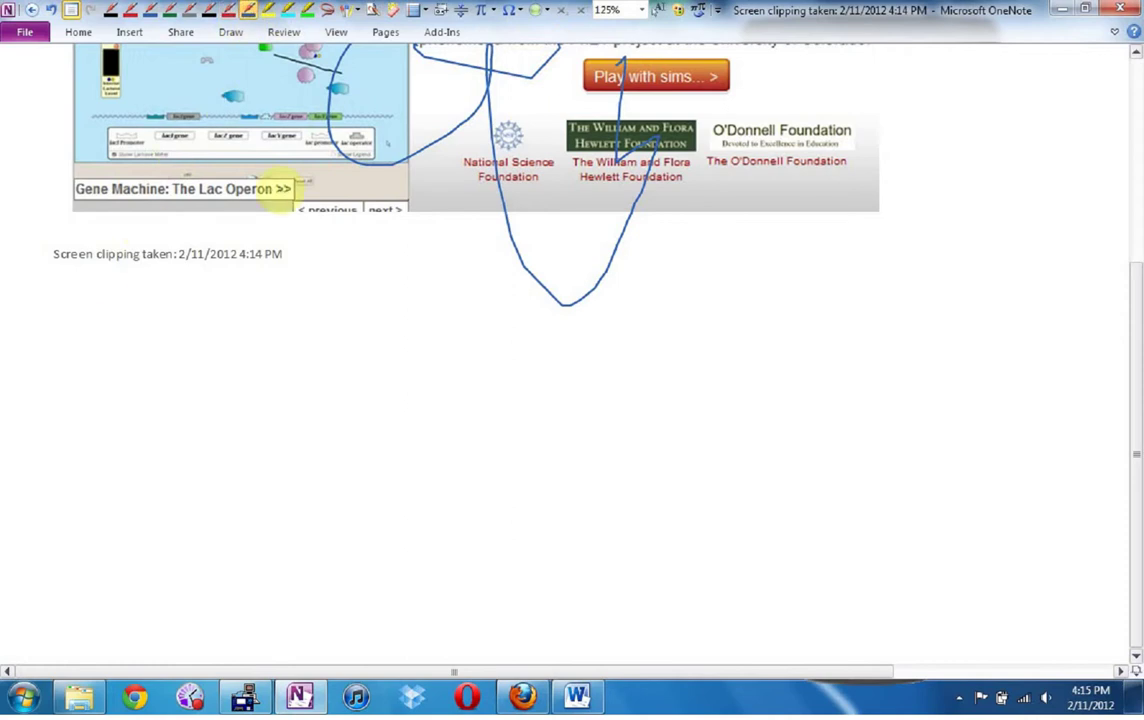
pyautogui.click(56, 294)
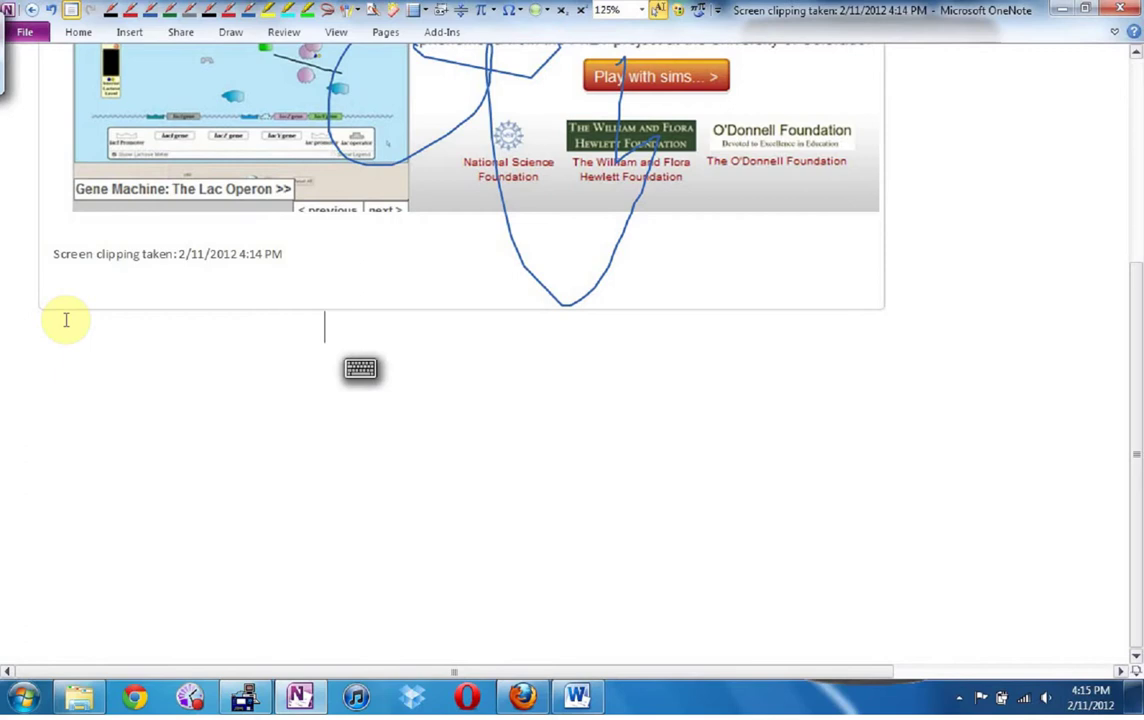